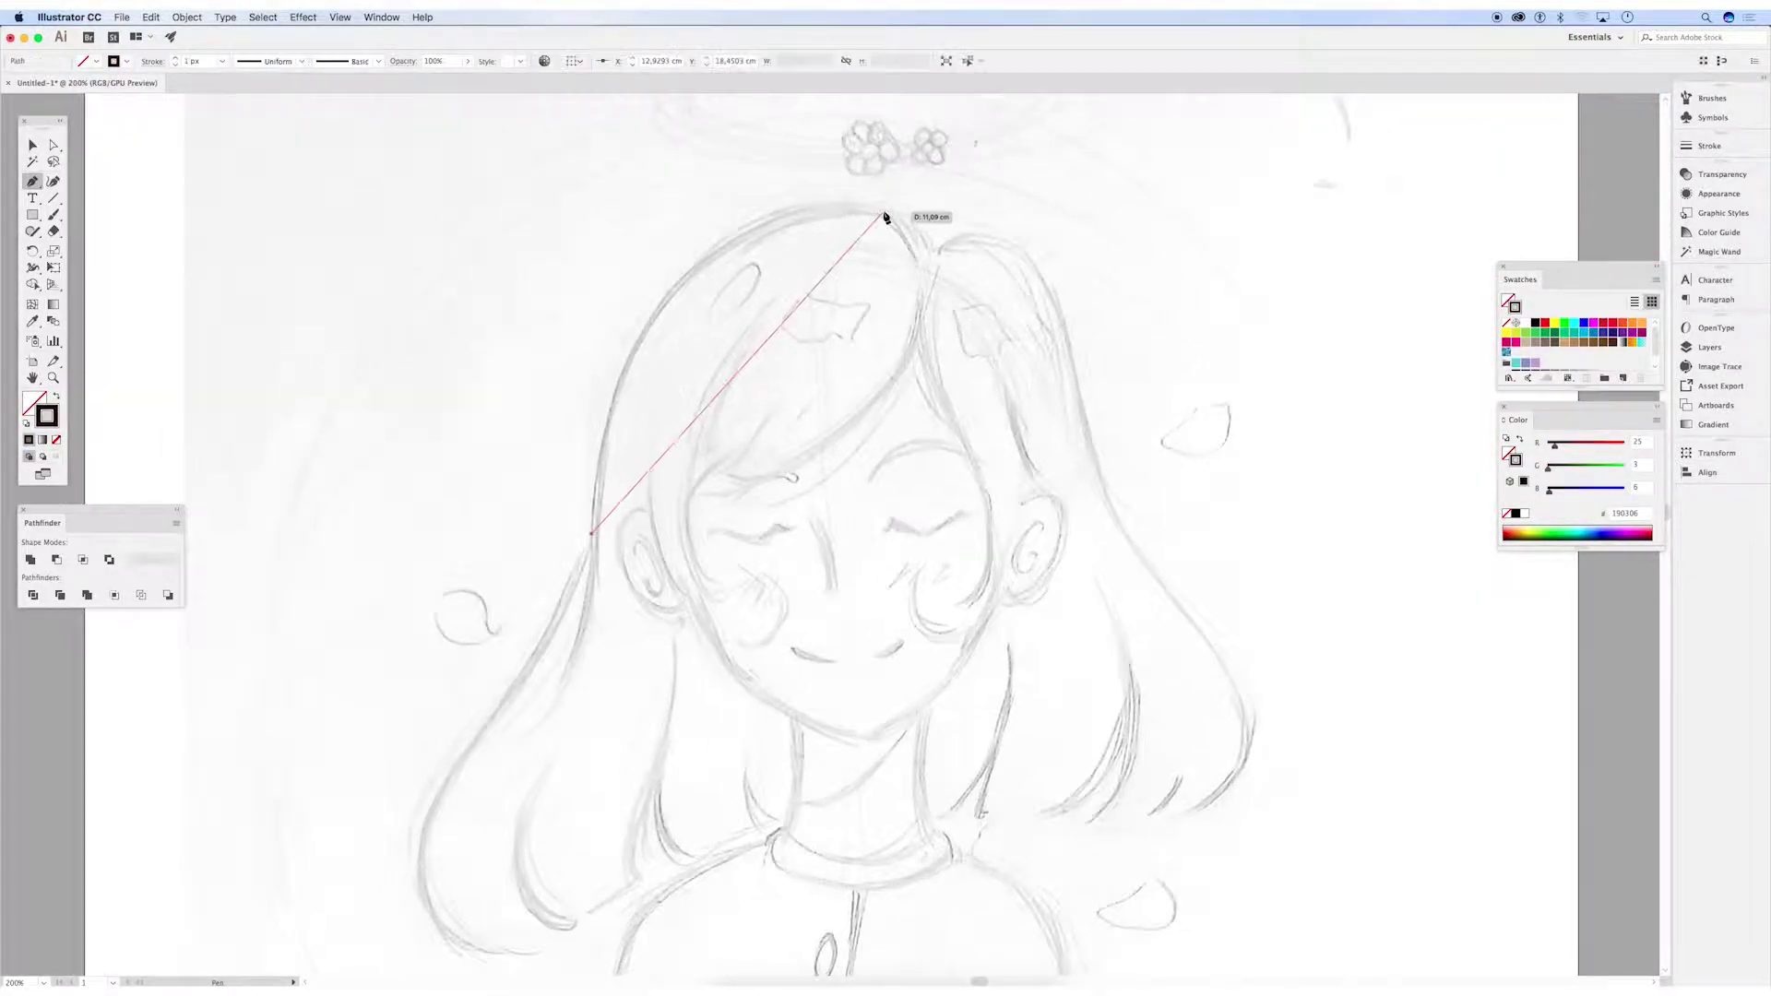
# Trace the right and left hair outline curves over the pencil sketch with the Pen tool
pyautogui.moveTo(930, 263); pyautogui.dragTo(949, 267)
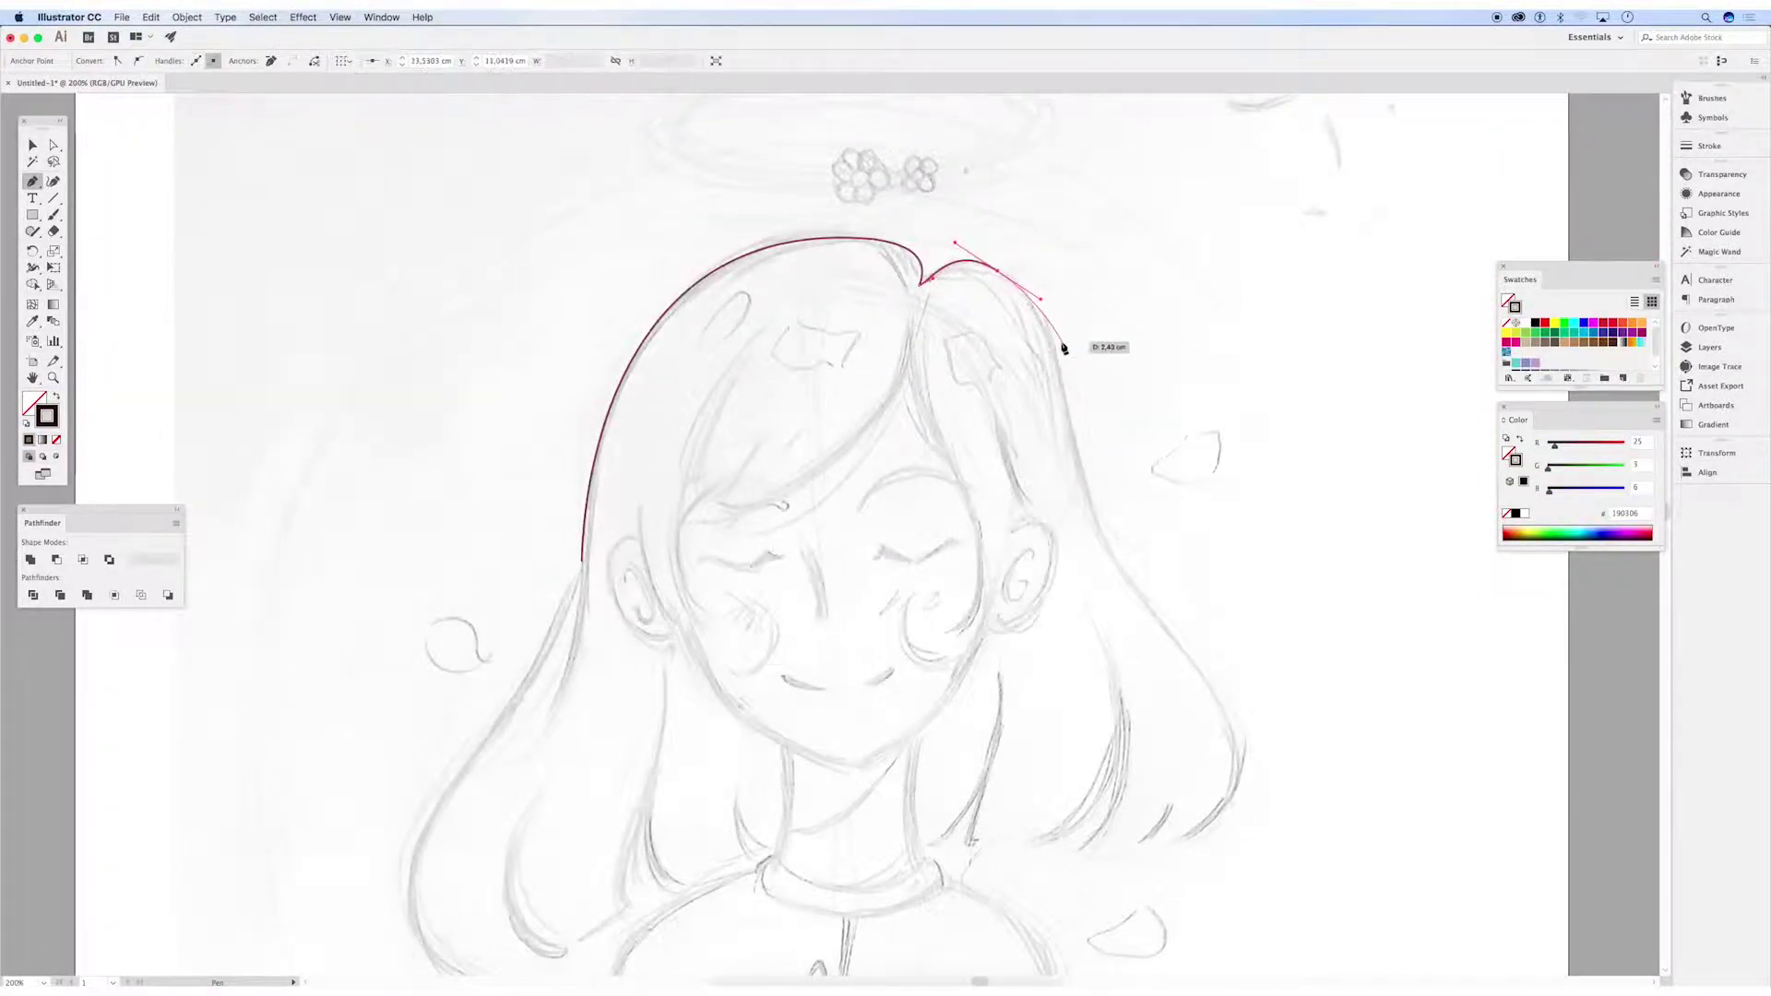
pyautogui.scroll(-5, 1064, 348)
pyautogui.hscroll(2, 1063, 347)
pyautogui.moveTo(1031, 327); pyautogui.dragTo(1104, 392)
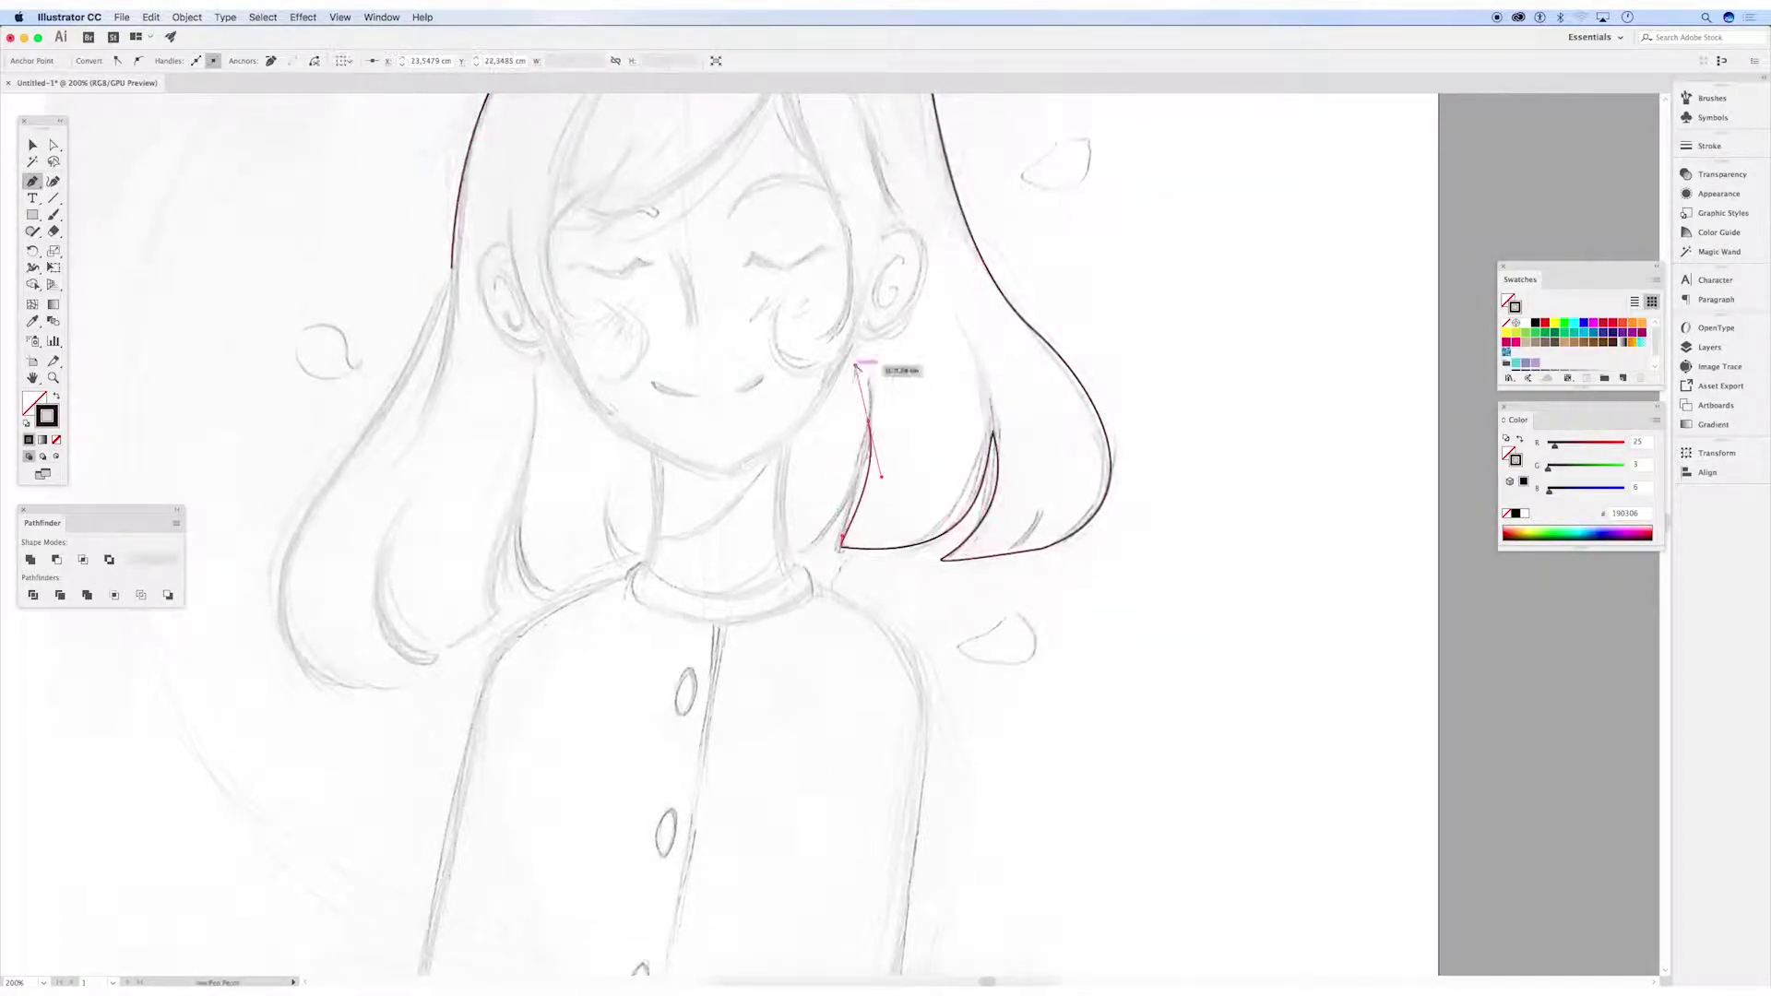
pyautogui.hscroll(-5, 786, 466)
pyautogui.moveTo(736, 481); pyautogui.dragTo(807, 422)
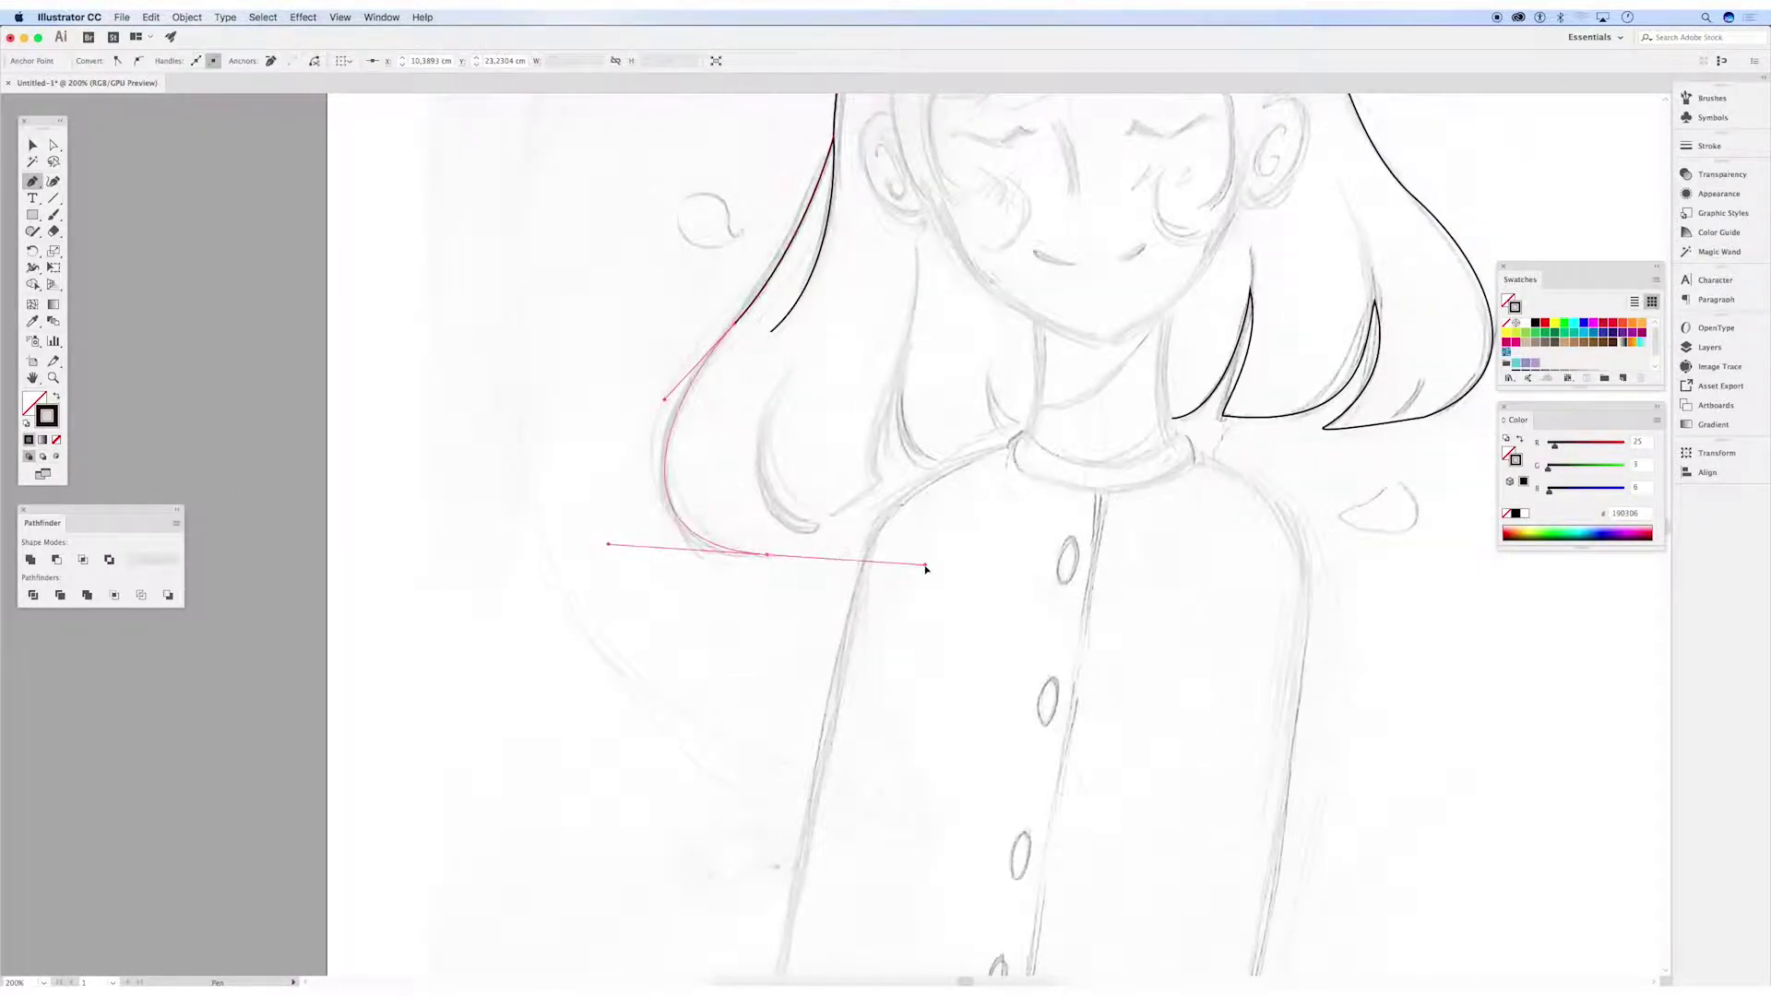
# Finish tracing a hair strand with smooth curve points and a sharp corner point
pyautogui.hotkey('shift', '~')
pyautogui.scroll(5, 933, 706)
pyautogui.press('p')
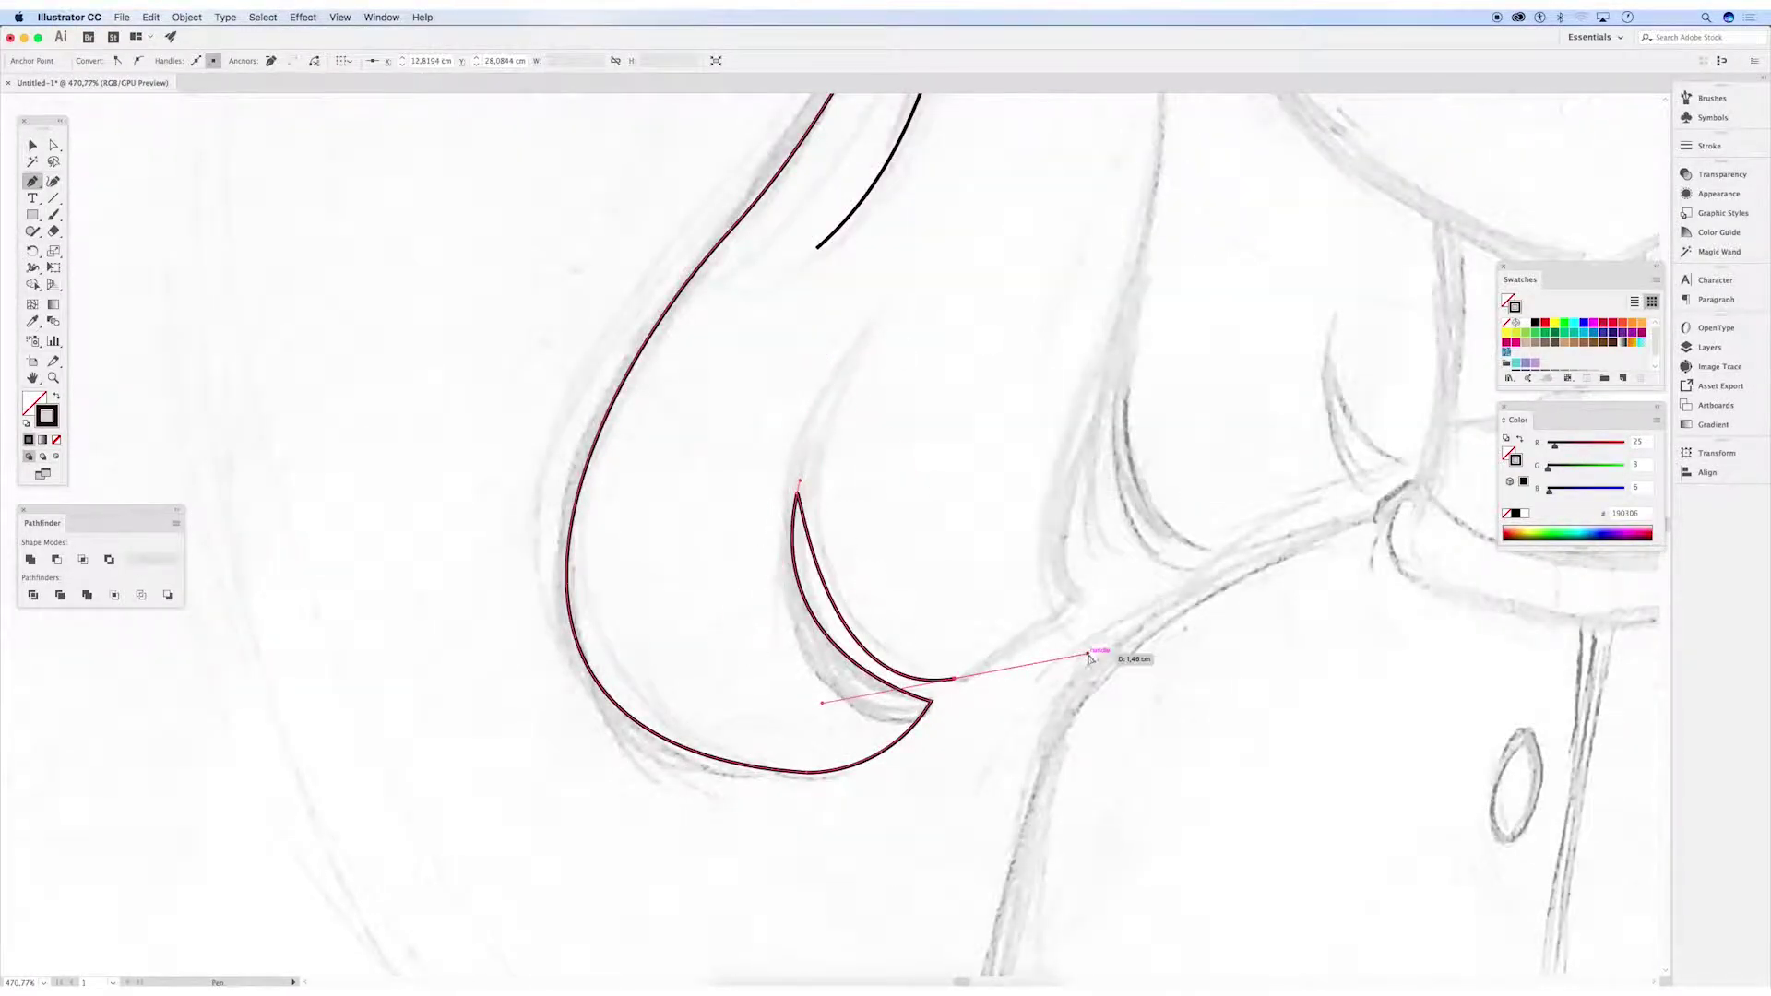
pyautogui.moveTo(1089, 657)
pyautogui.mouseDown()
pyautogui.moveTo(959, 678)
pyautogui.moveTo(1094, 629)
pyautogui.mouseUp()
pyautogui.click(958, 478)
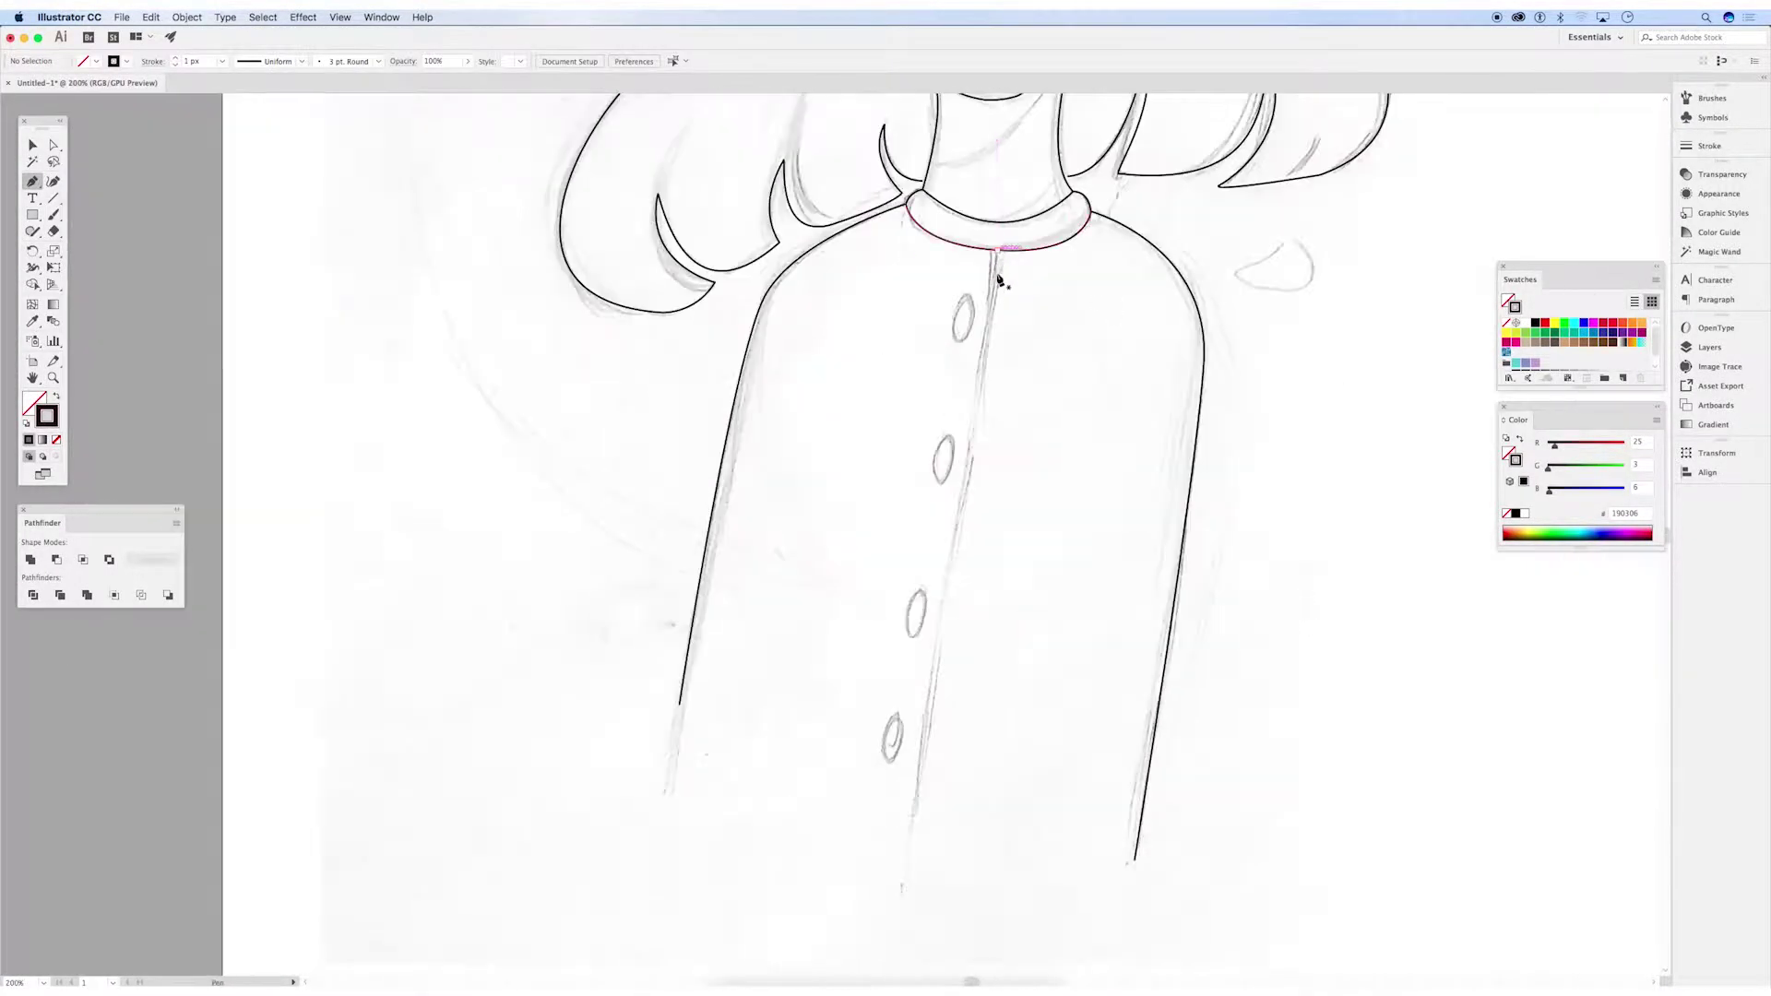
pyautogui.scroll(-3, 1020, 509)
pyautogui.scroll(-2, 1021, 509)
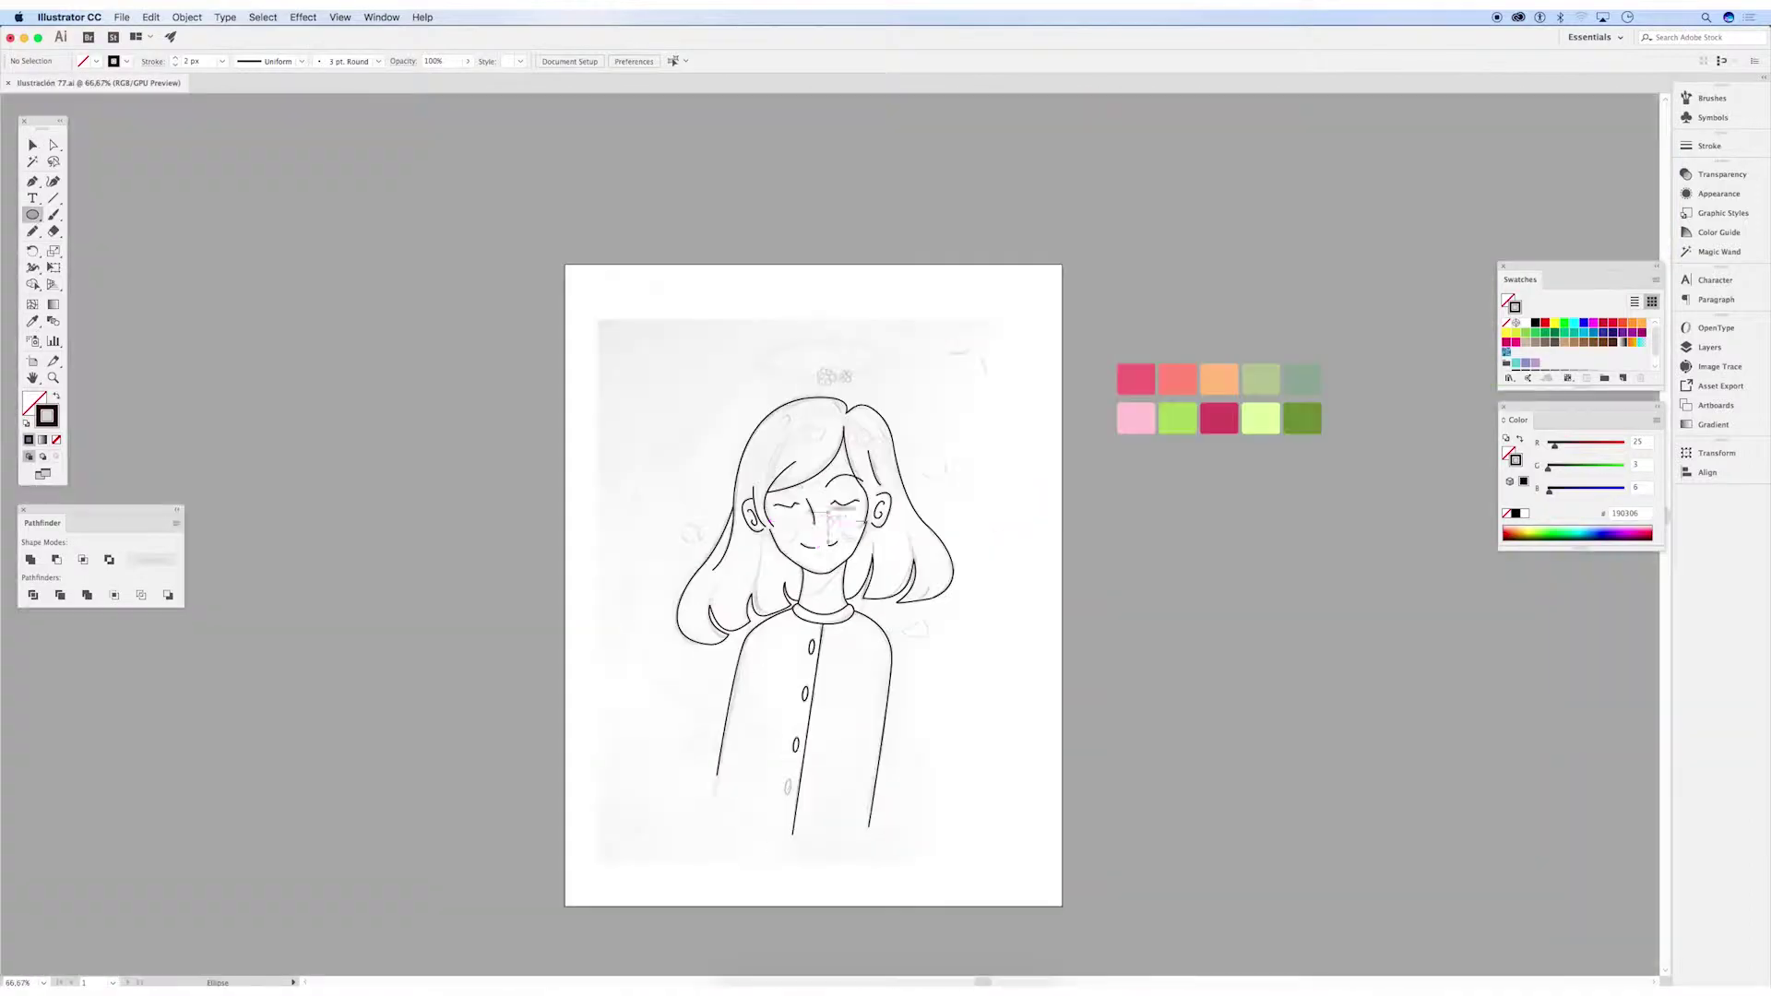
# Shrink the circle to fit the figure and extend the ear swirl line
pyautogui.moveTo(1022, 344); pyautogui.dragTo(980, 445)
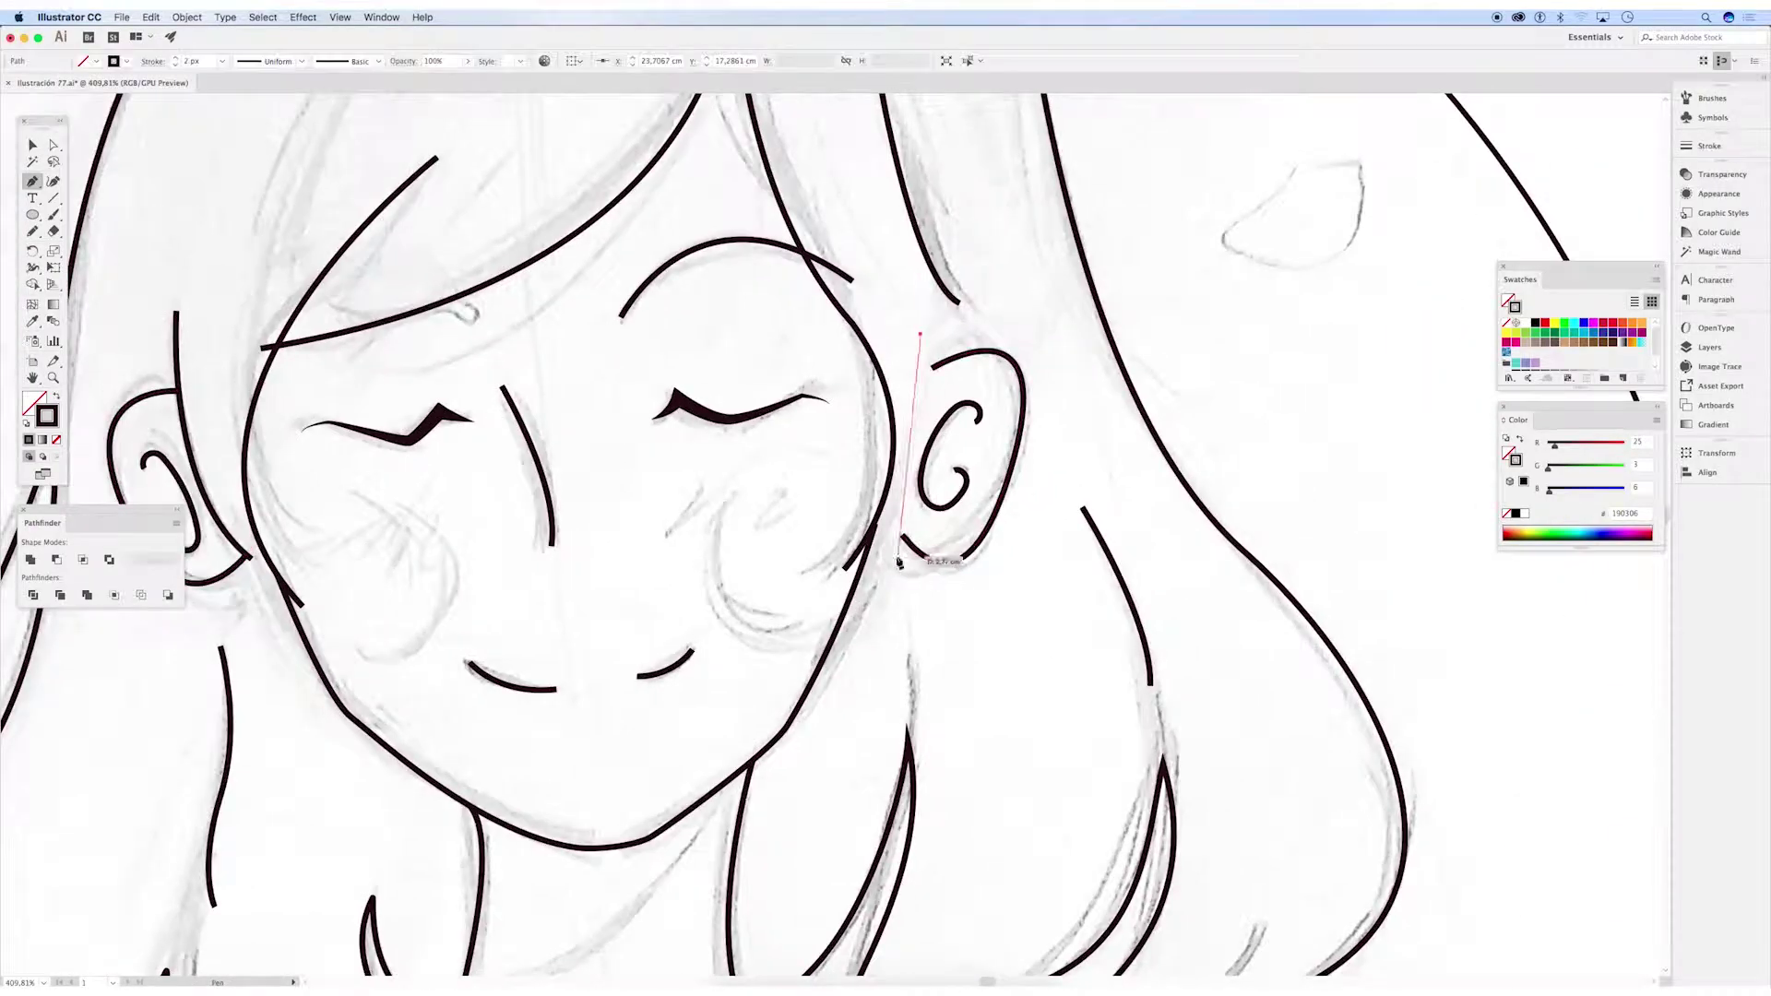
pyautogui.moveTo(899, 563); pyautogui.dragTo(936, 510)
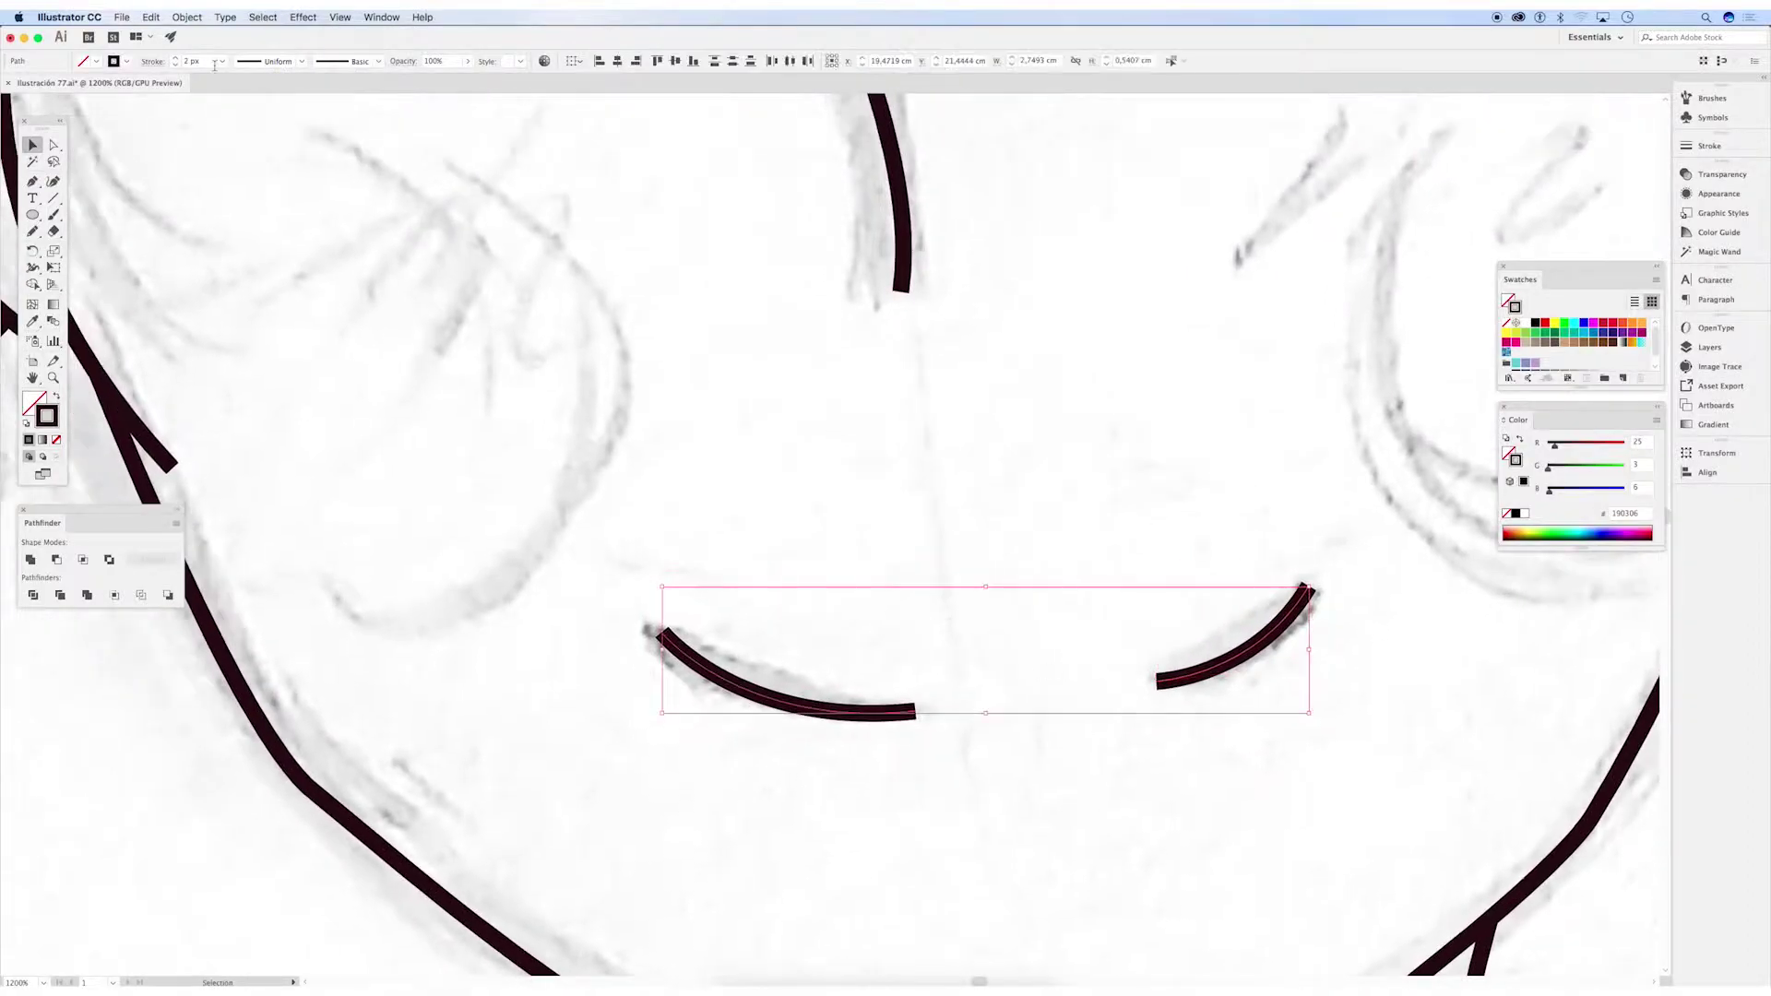
pyautogui.hotkey('shift', 'w')
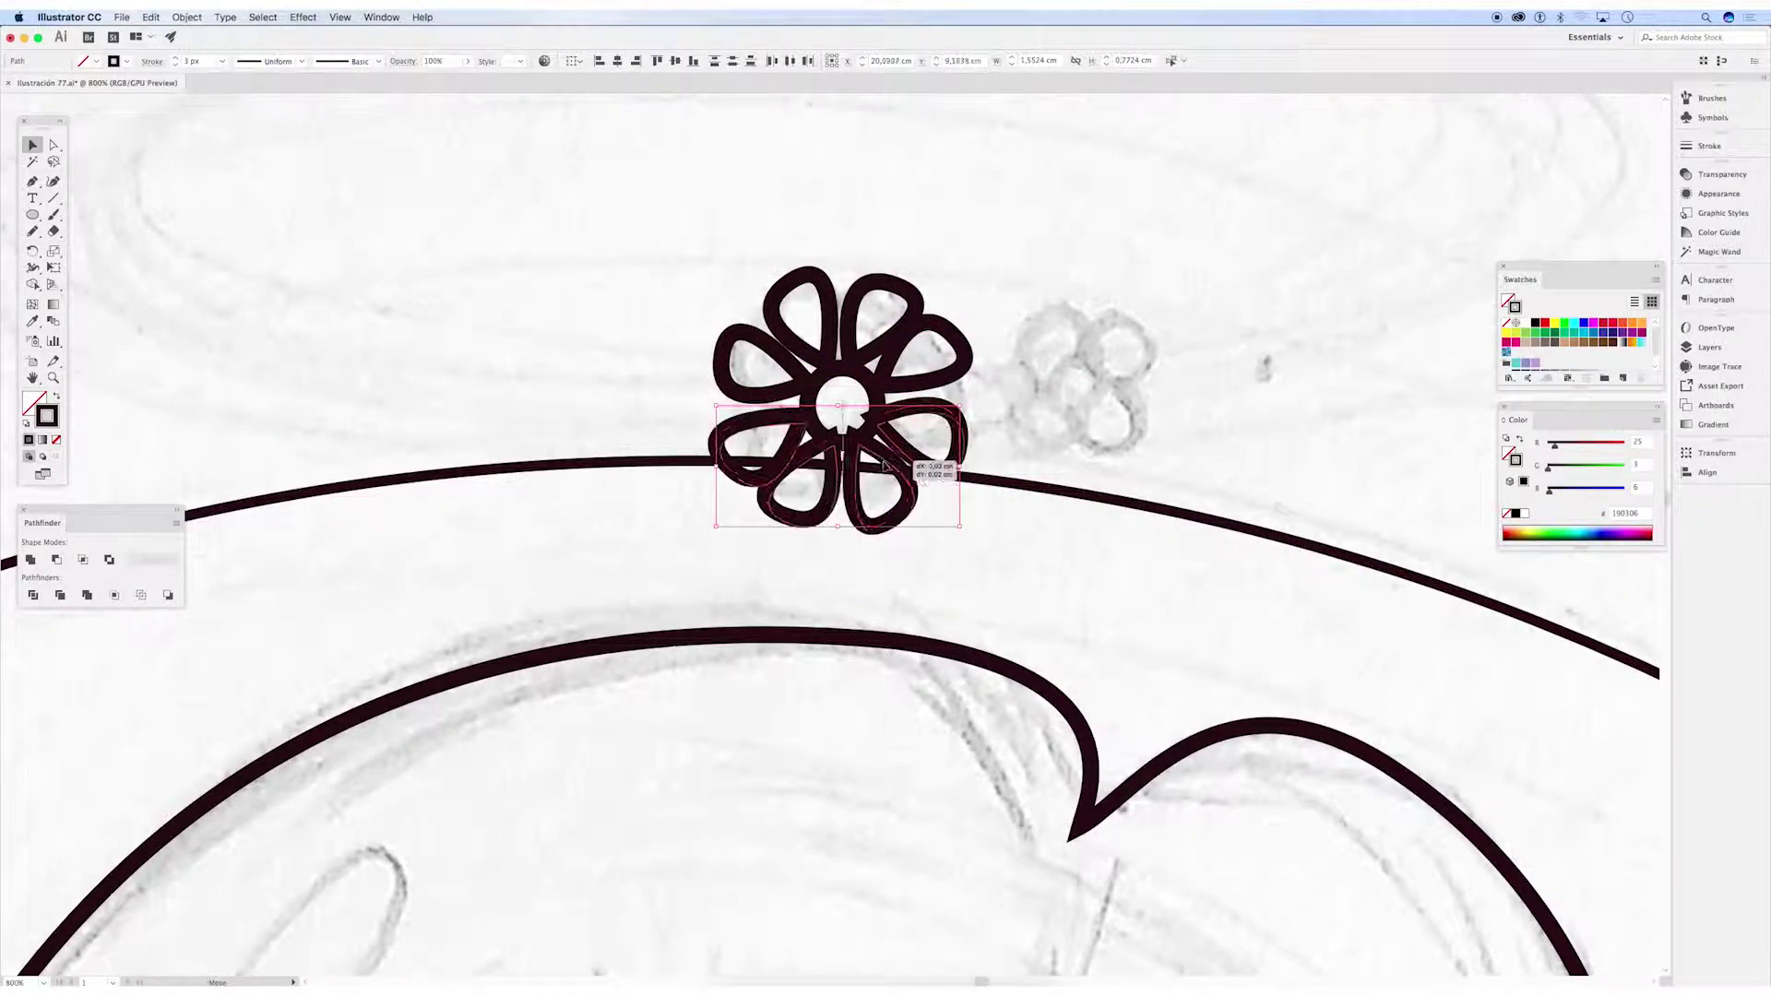
# Give the flower puffy petals and an Arc Lower warp
pyautogui.hotkey('ctrl', '-')
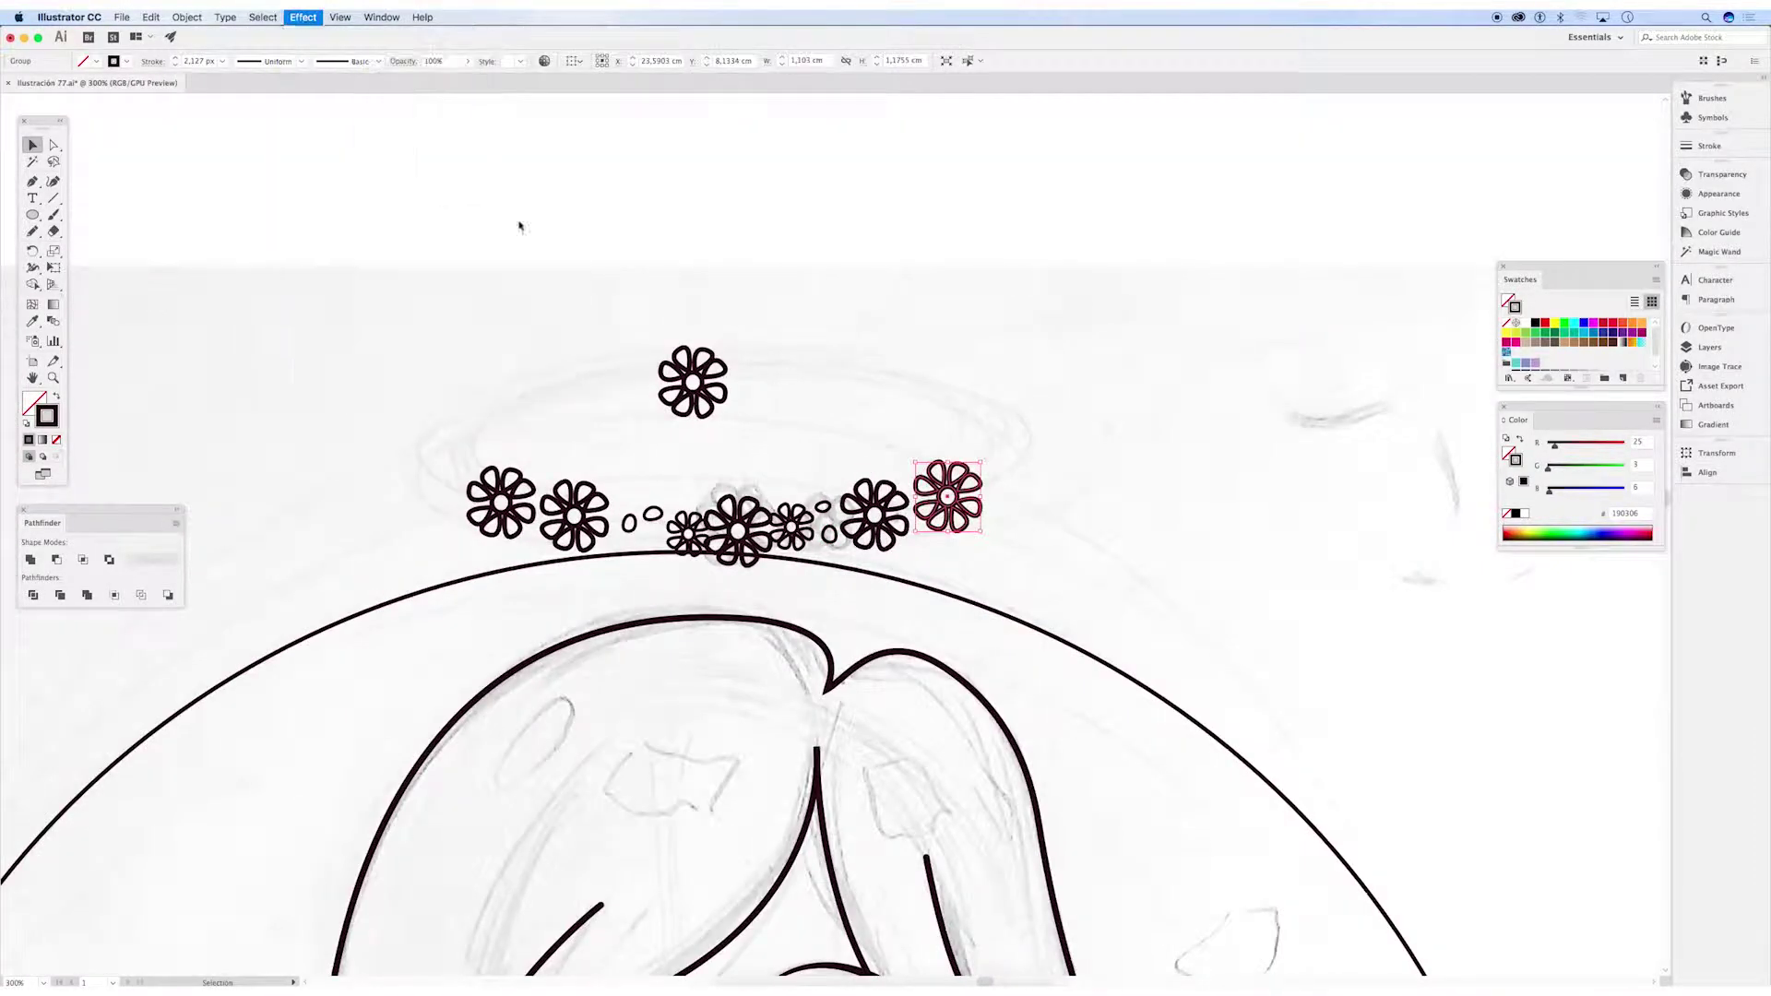
pyautogui.press('Return')
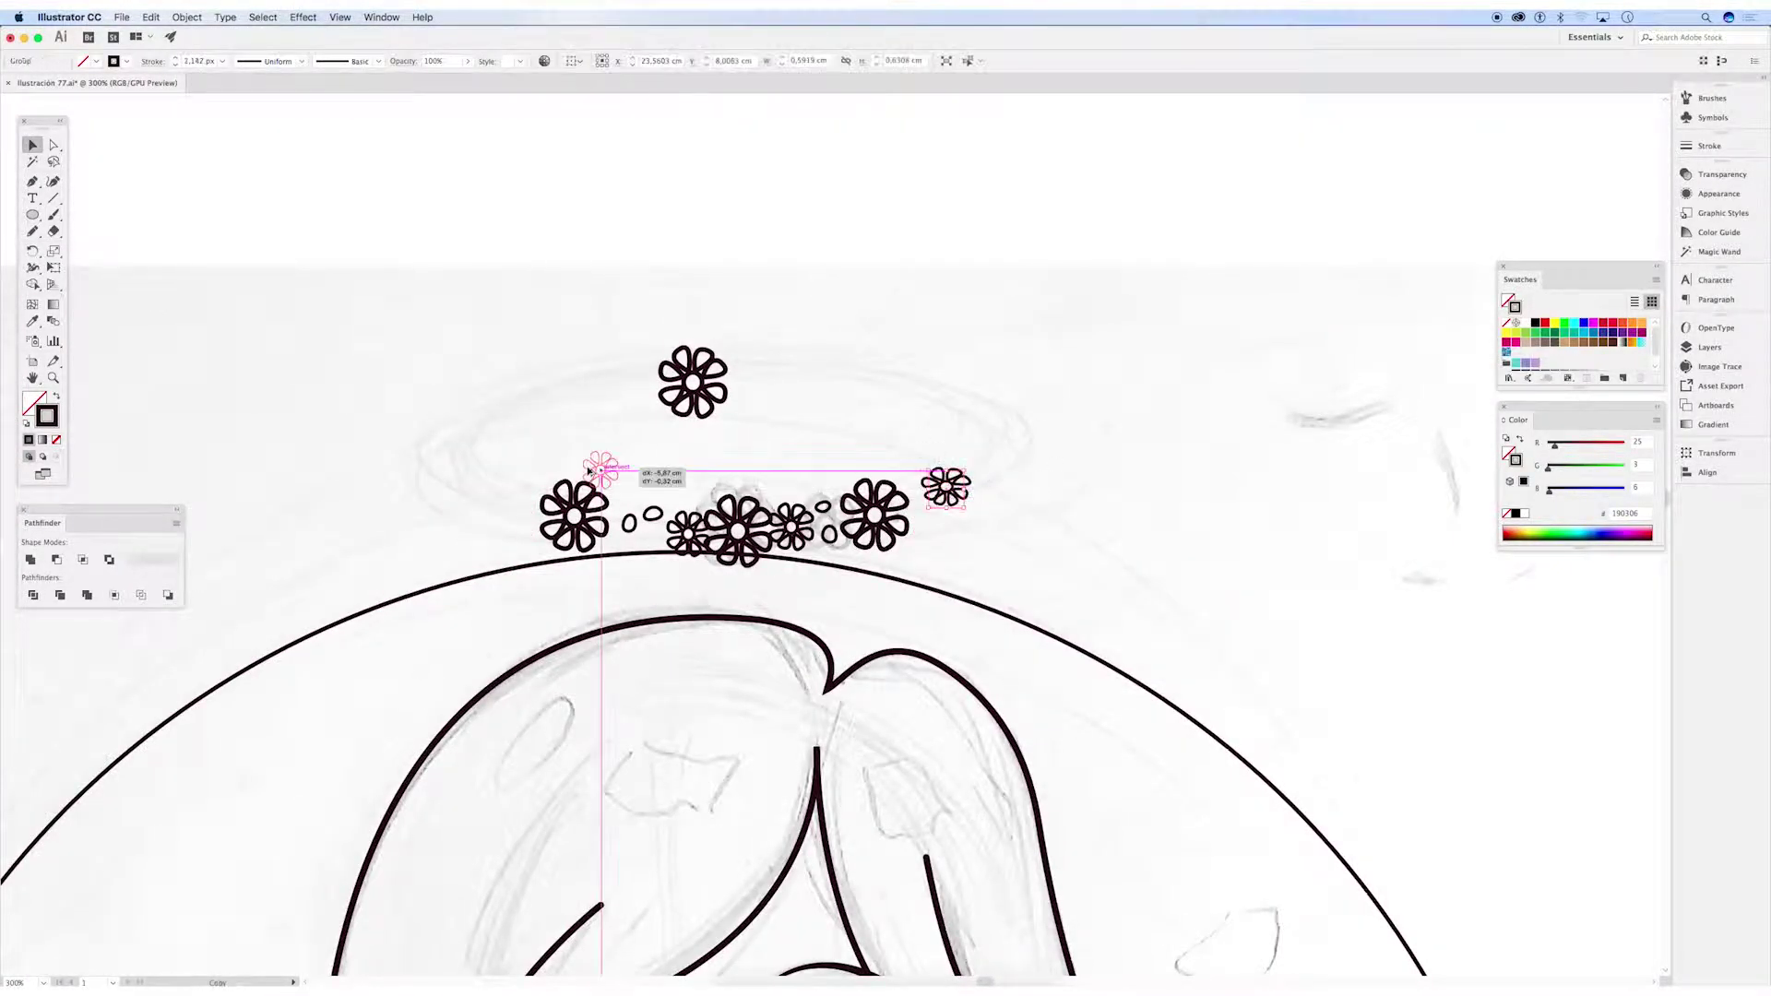
pyautogui.click(304, 17)
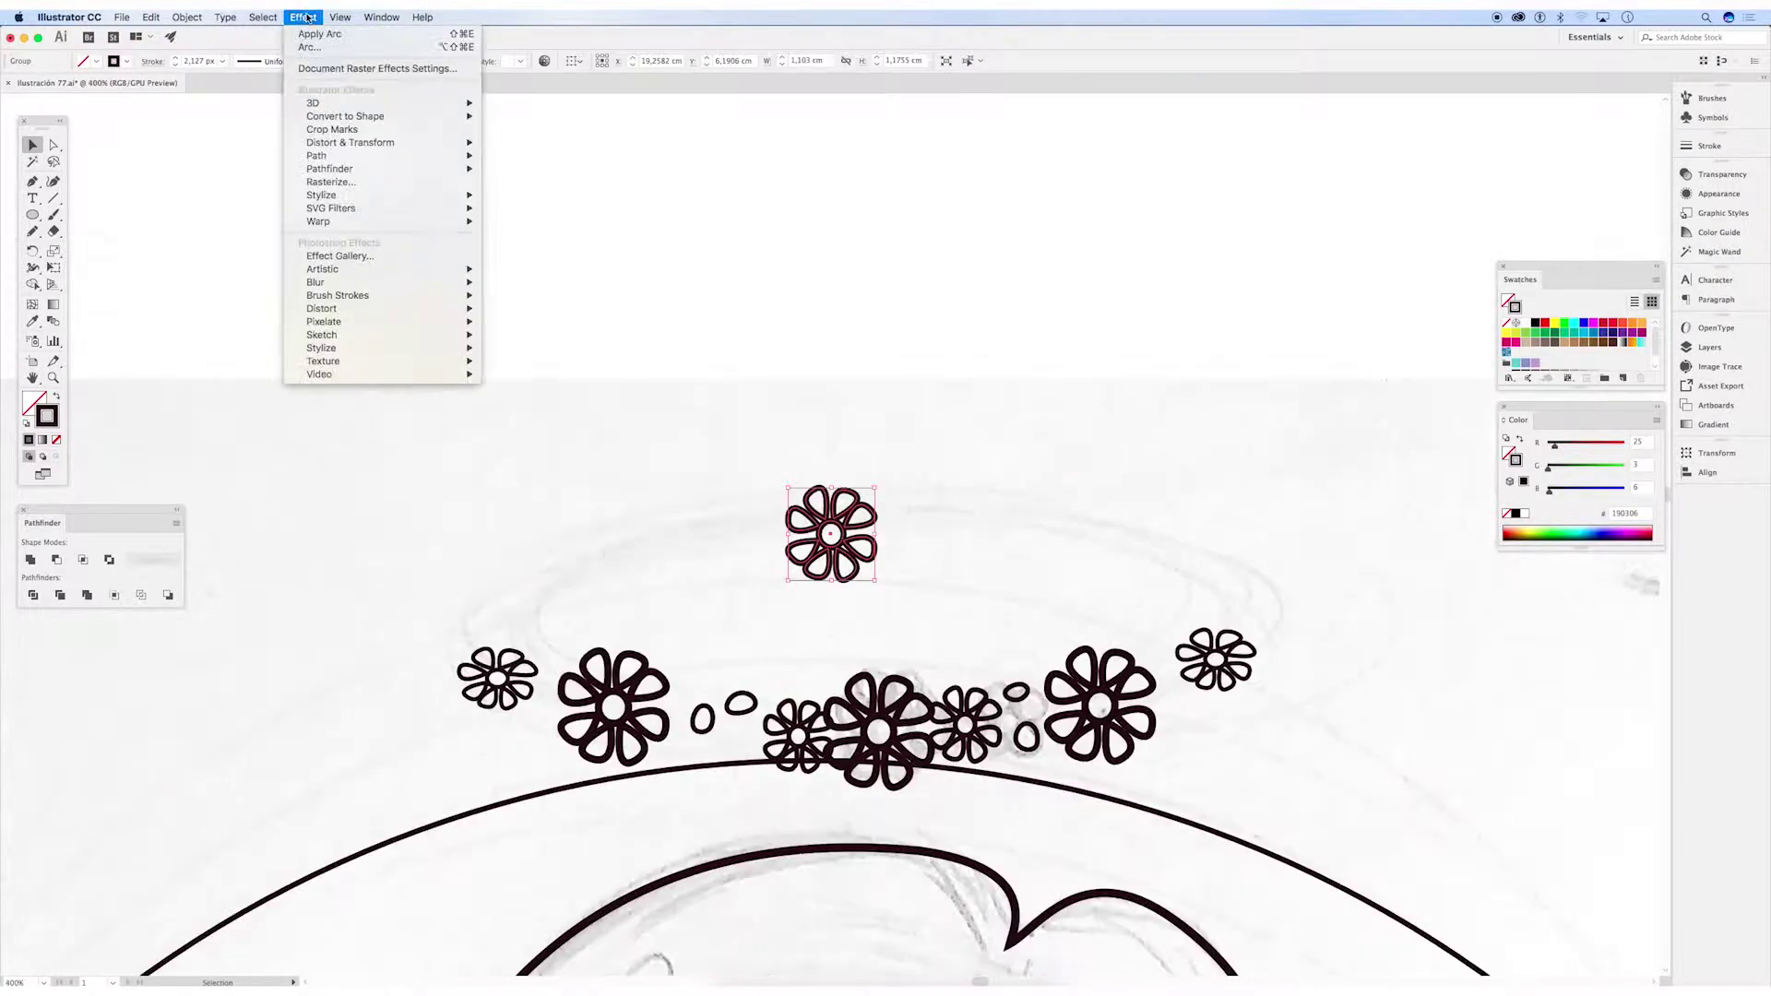
pyautogui.click(517, 234)
pyautogui.press('Return')
# Shrink a flower into the crown and draw a small oval between crown flowers
pyautogui.click(305, 18)
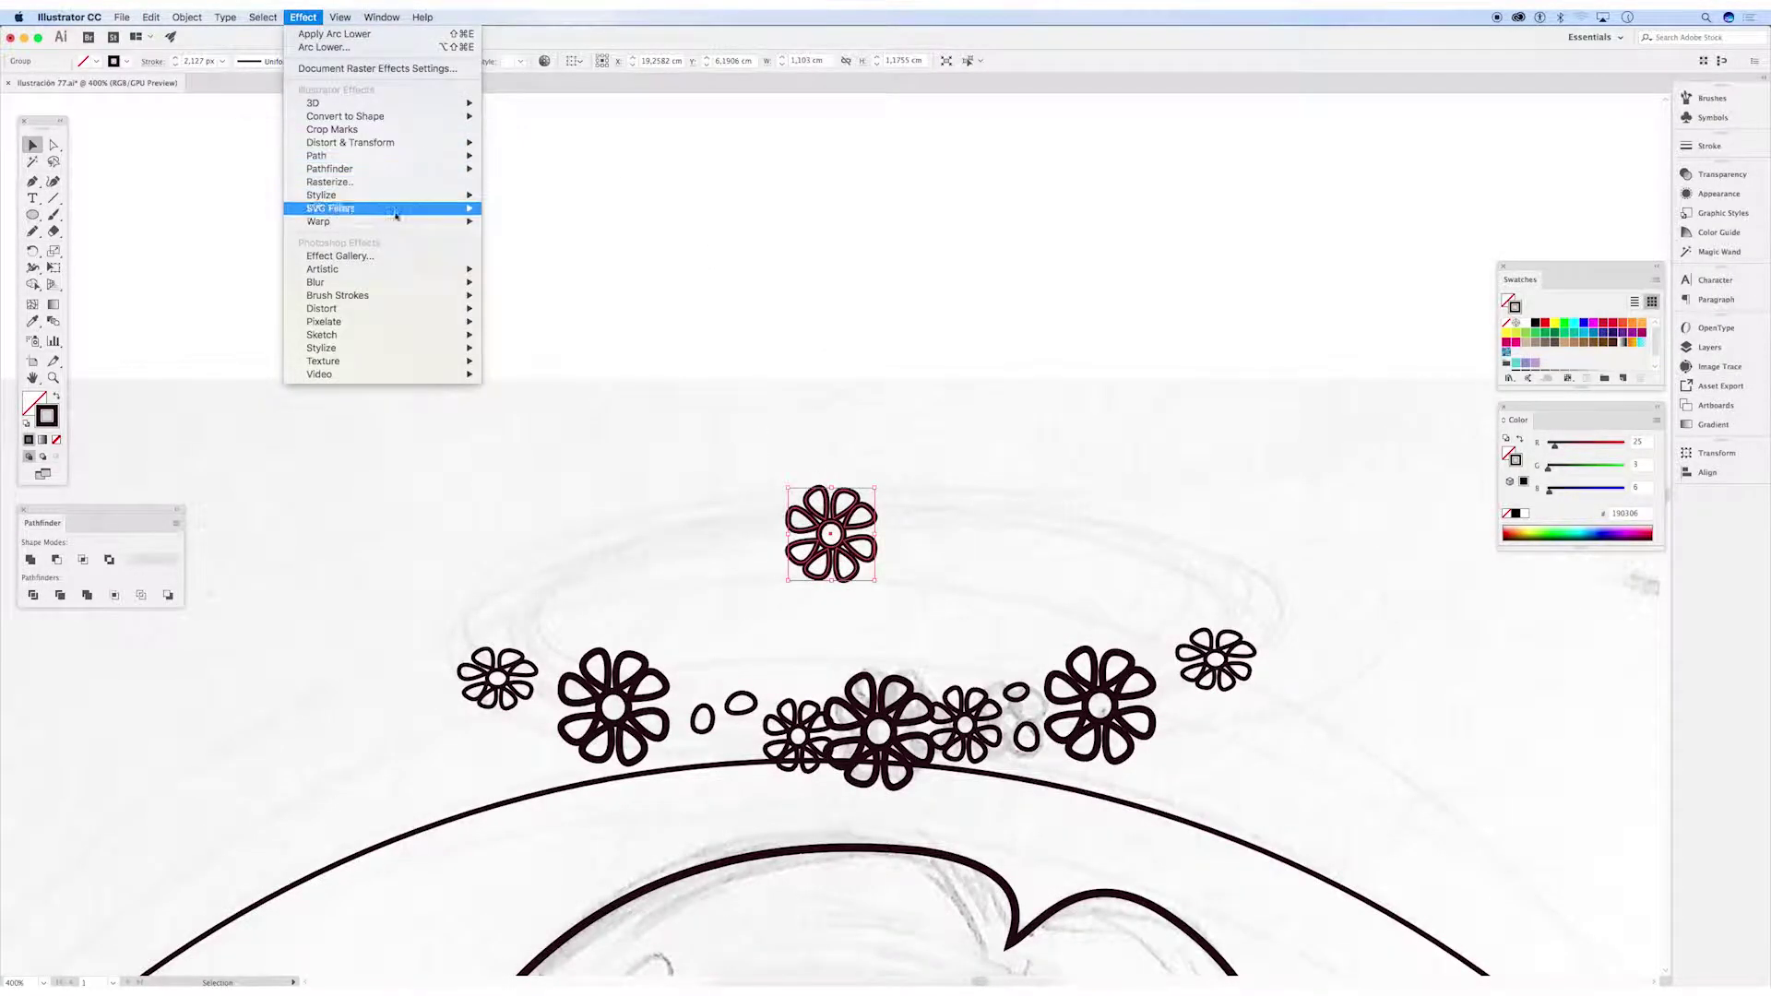
pyautogui.moveTo(831, 533); pyautogui.dragTo(514, 606)
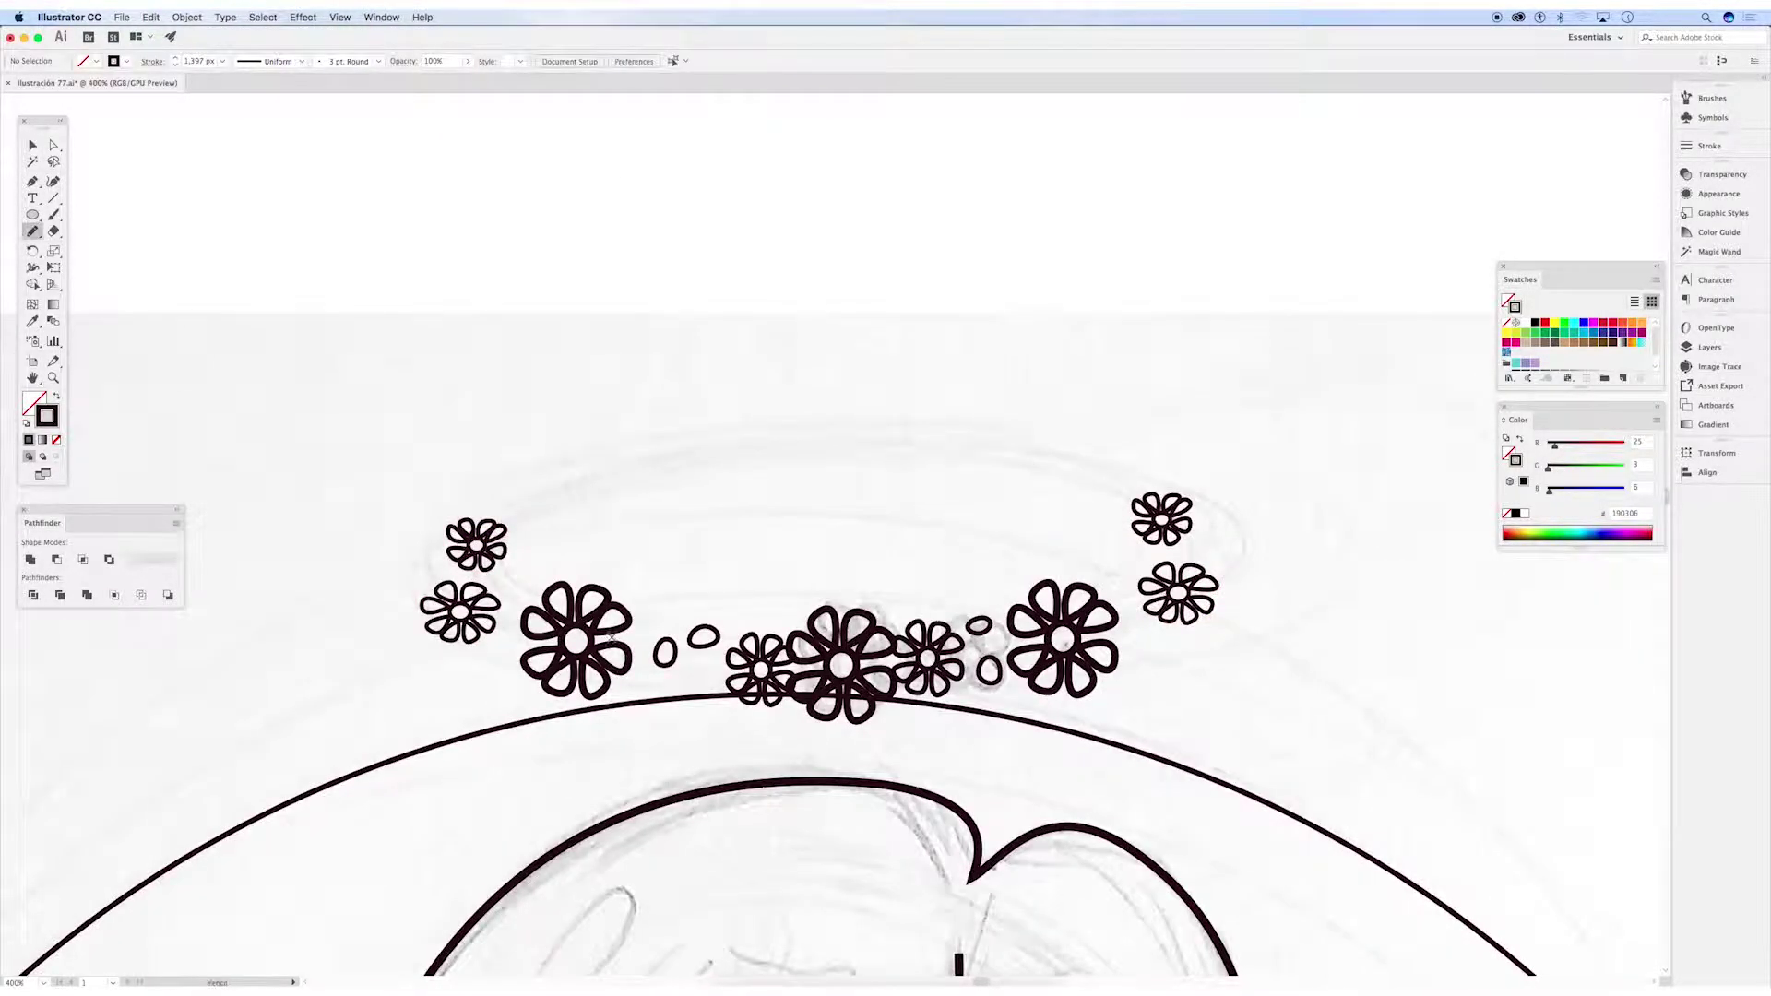
pyautogui.moveTo(1015, 337); pyautogui.dragTo(1061, 341)
pyautogui.scroll(-2, 1102, 350)
pyautogui.press('v')
pyautogui.click(498, 337)
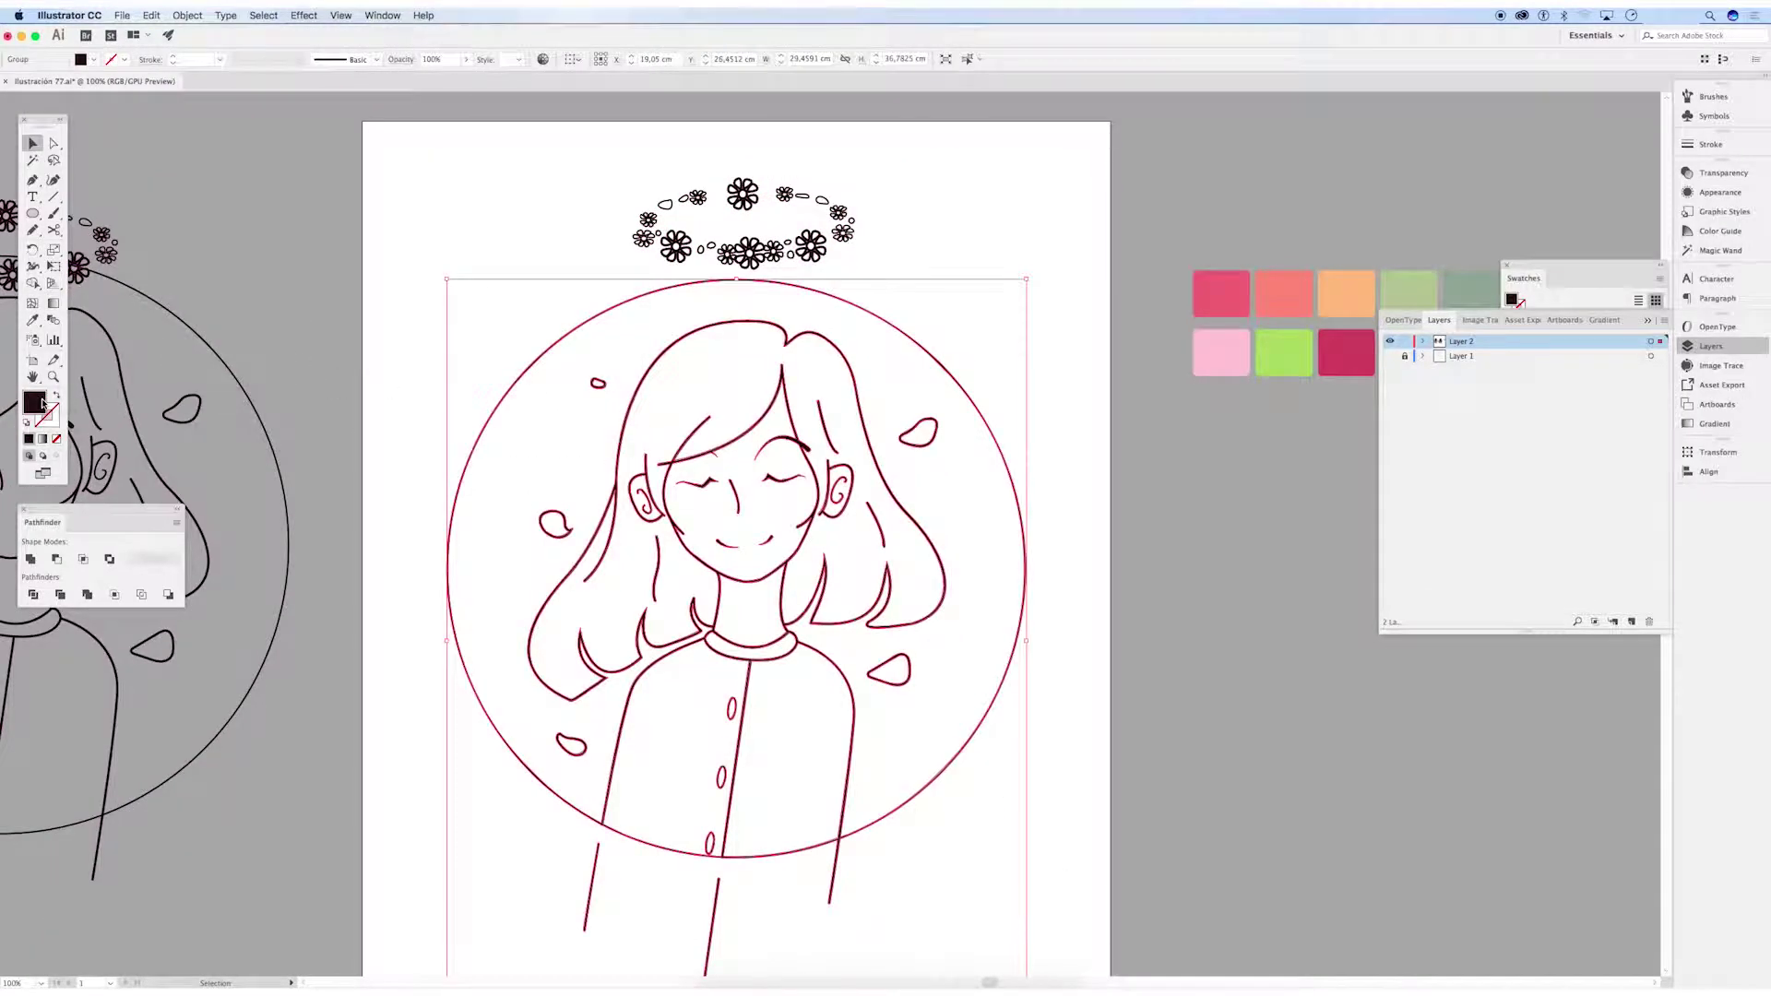
# Draw a rectangle covering the girl and circle, filled with the first pink swatch
pyautogui.click(33, 214)
pyautogui.moveTo(412, 286); pyautogui.dragTo(966, 679)
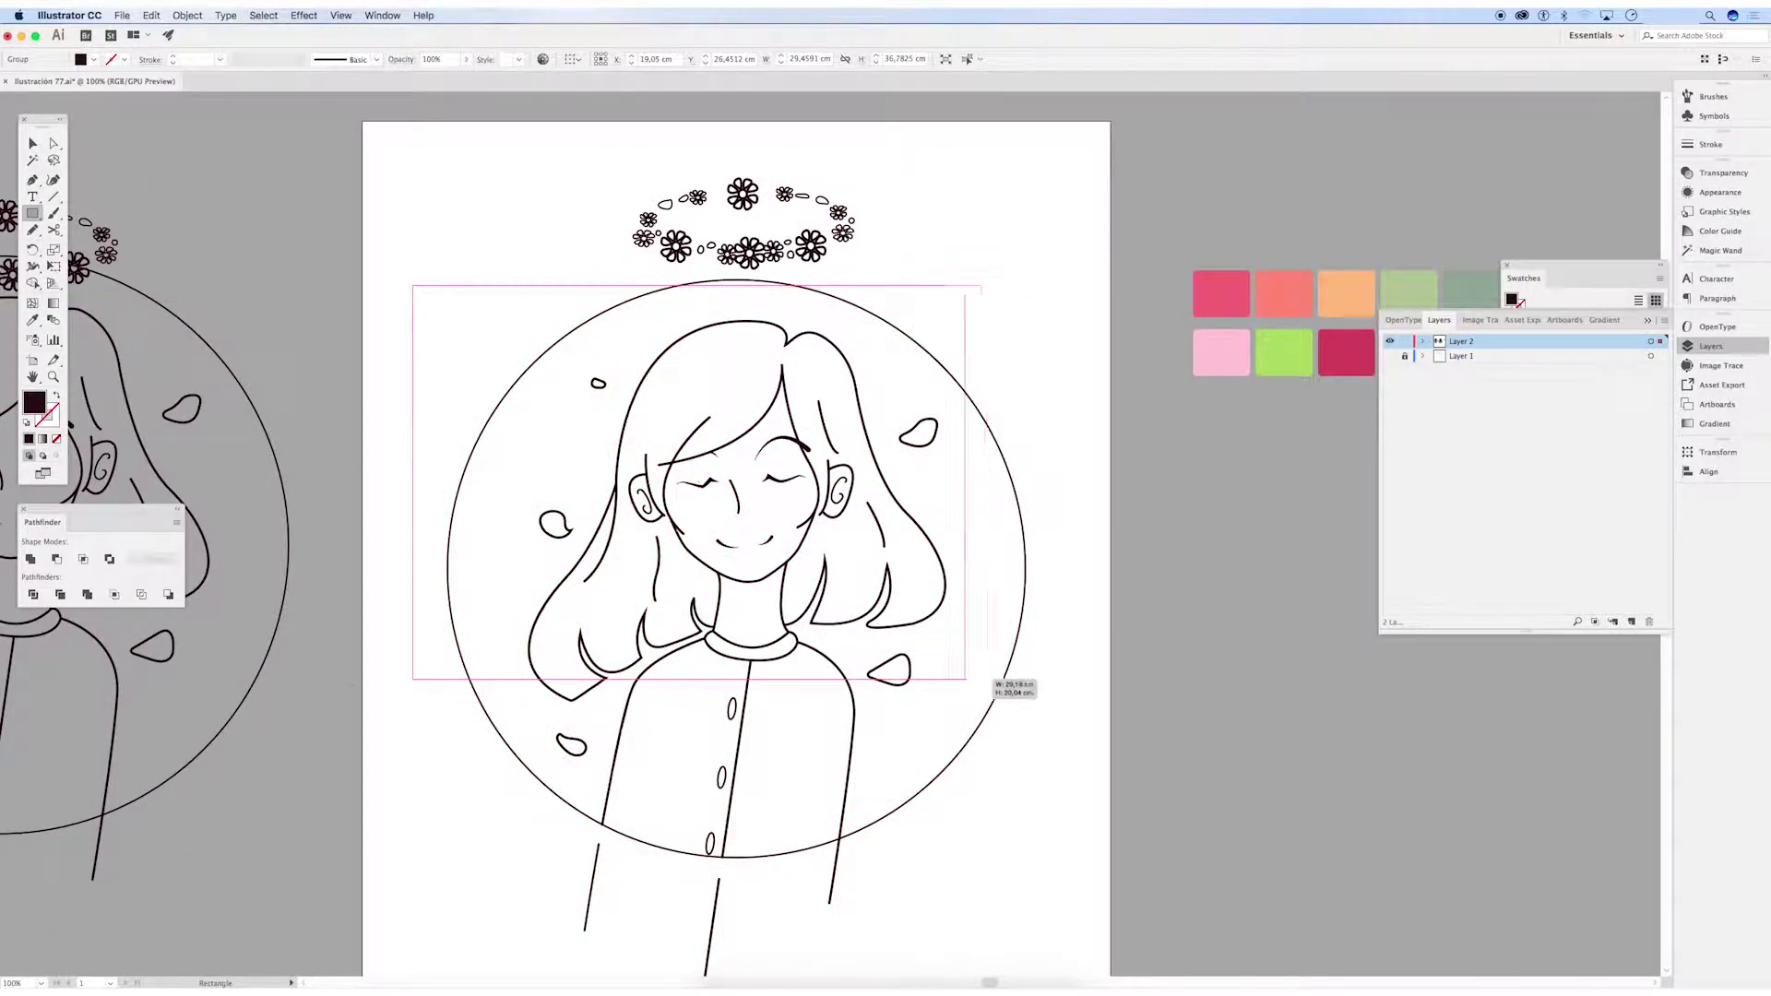
pyautogui.rightClick(878, 674)
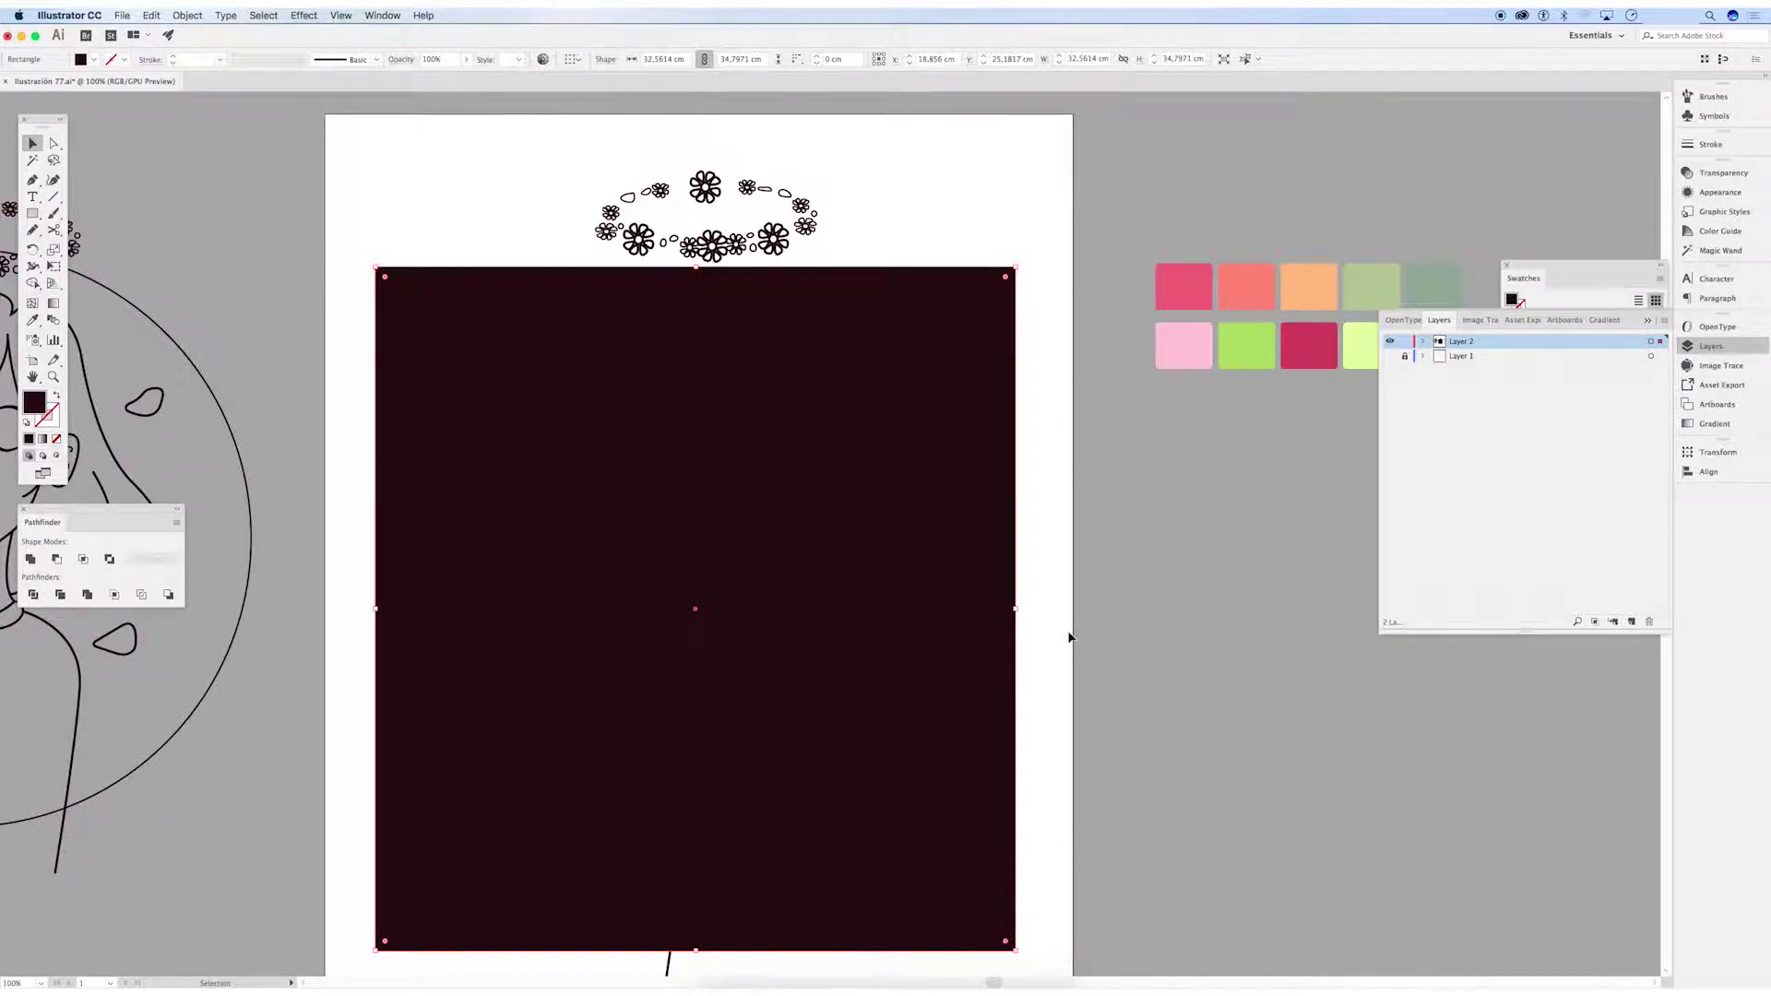
pyautogui.press('i')
pyautogui.click(1179, 289)
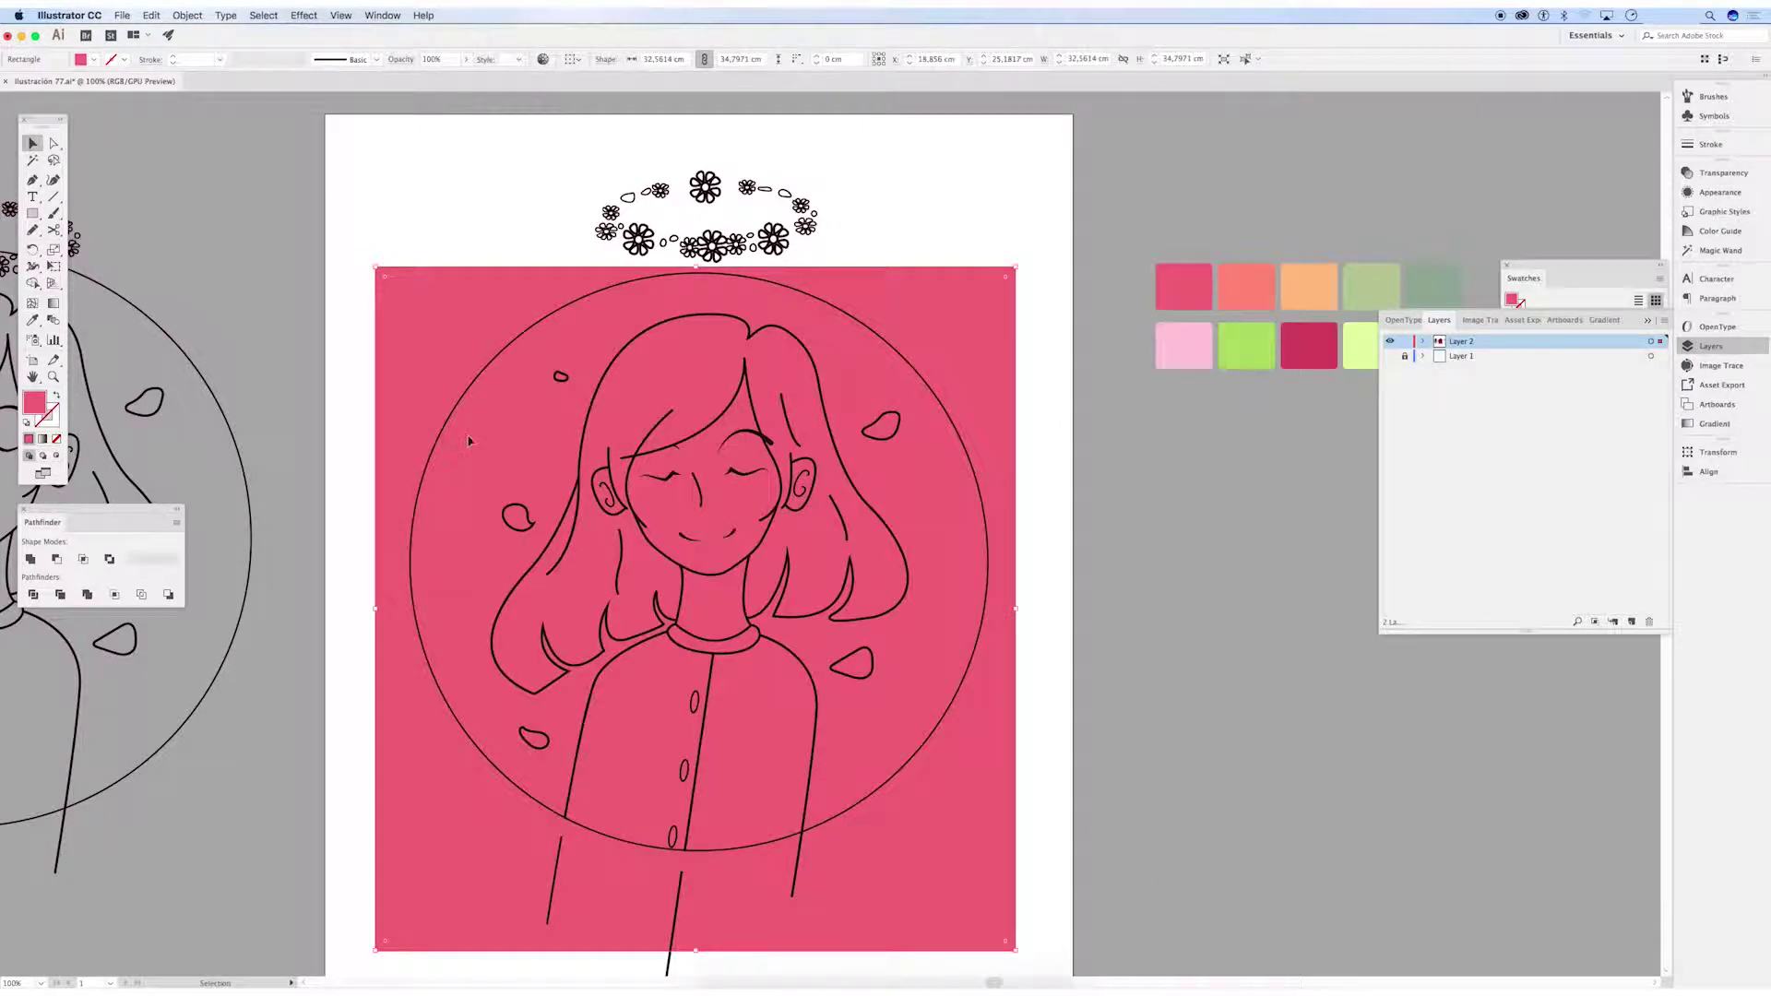
# Clip the pink rectangle to the circle with Ctrl+7 and ungroup the result
pyautogui.hotkey('ctrl', 'a')
pyautogui.hotkey('ctrl', '7')
pyautogui.rightClick(735, 525)
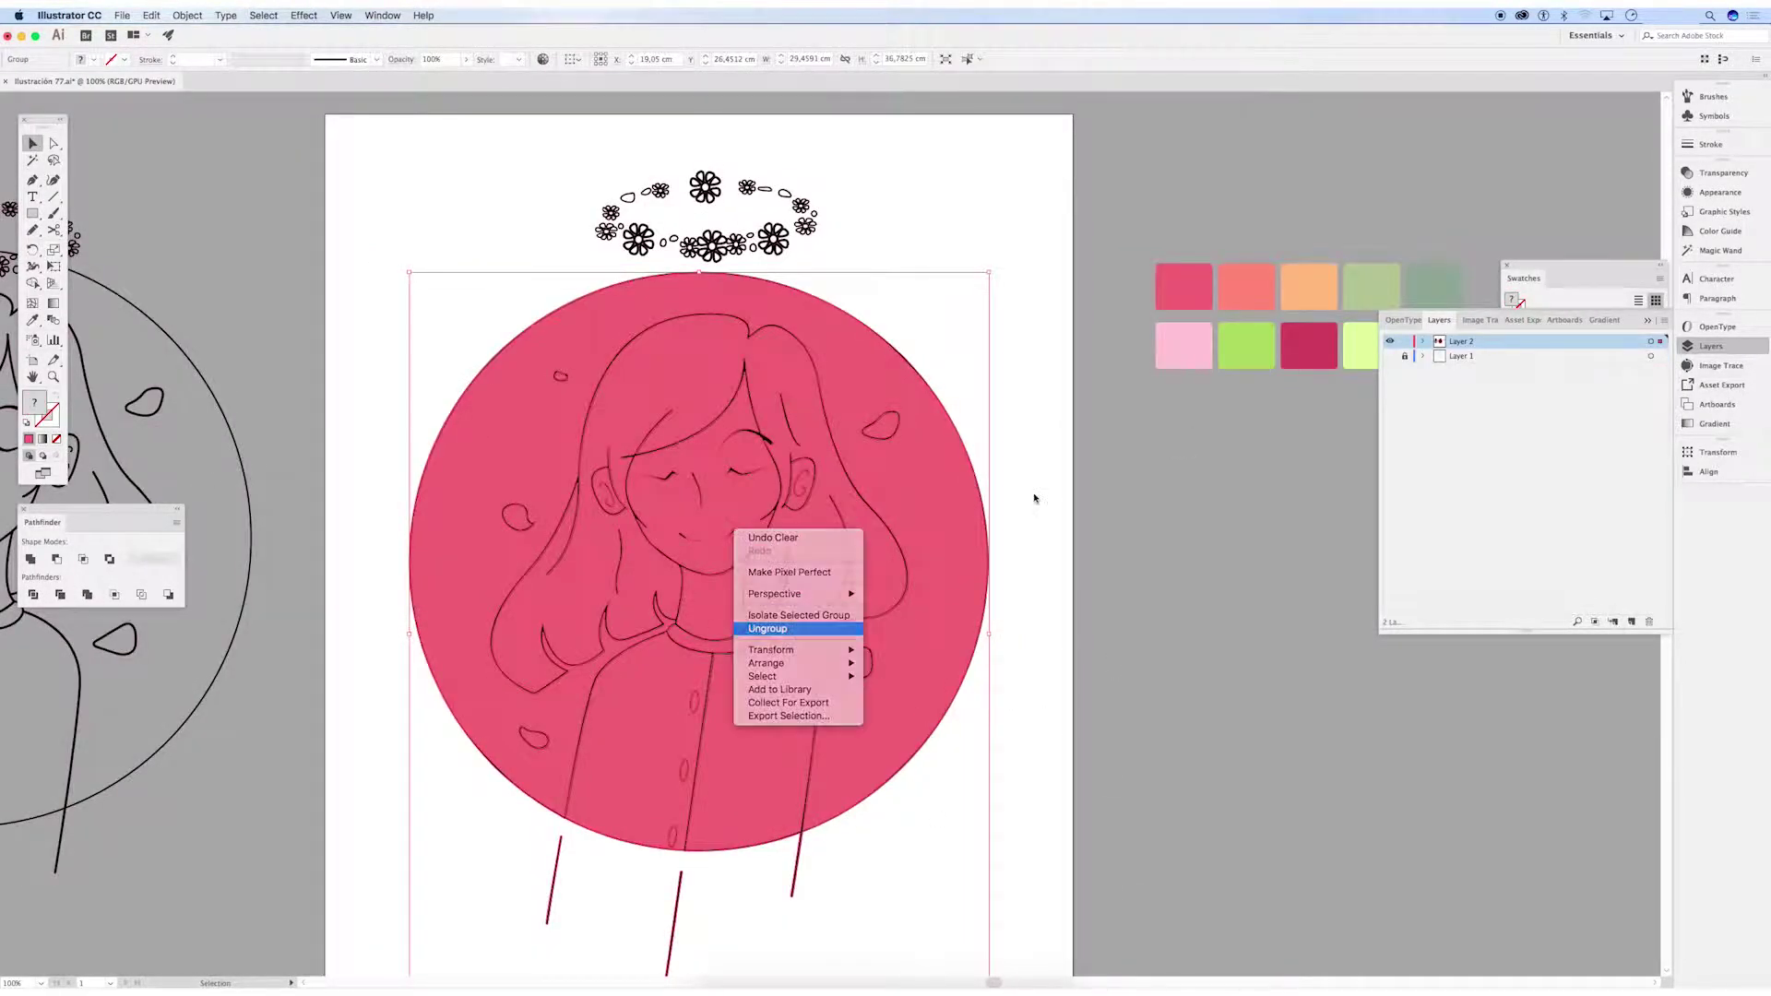
pyautogui.click(742, 624)
# Colour the face and neck salmon from the palette
pyautogui.scroll(3, 724, 660)
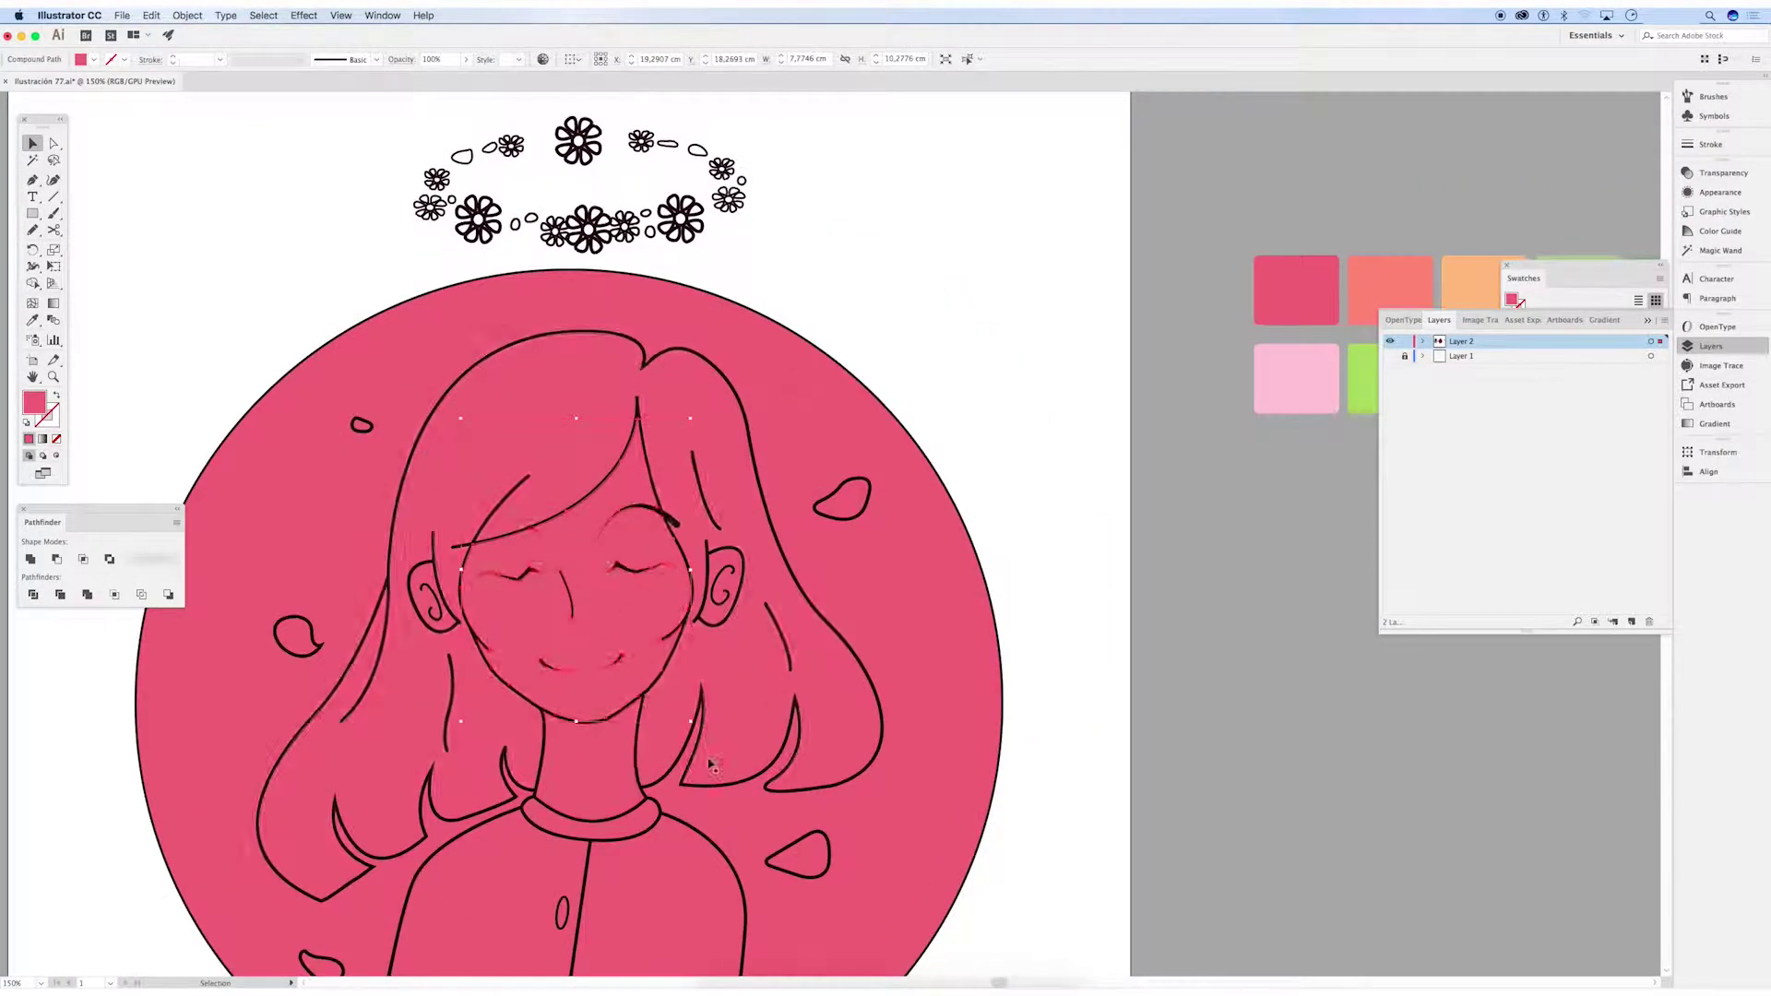
pyautogui.doubleClick(317, 452)
pyautogui.press('Escape')
pyautogui.hscroll(1, 609, 620)
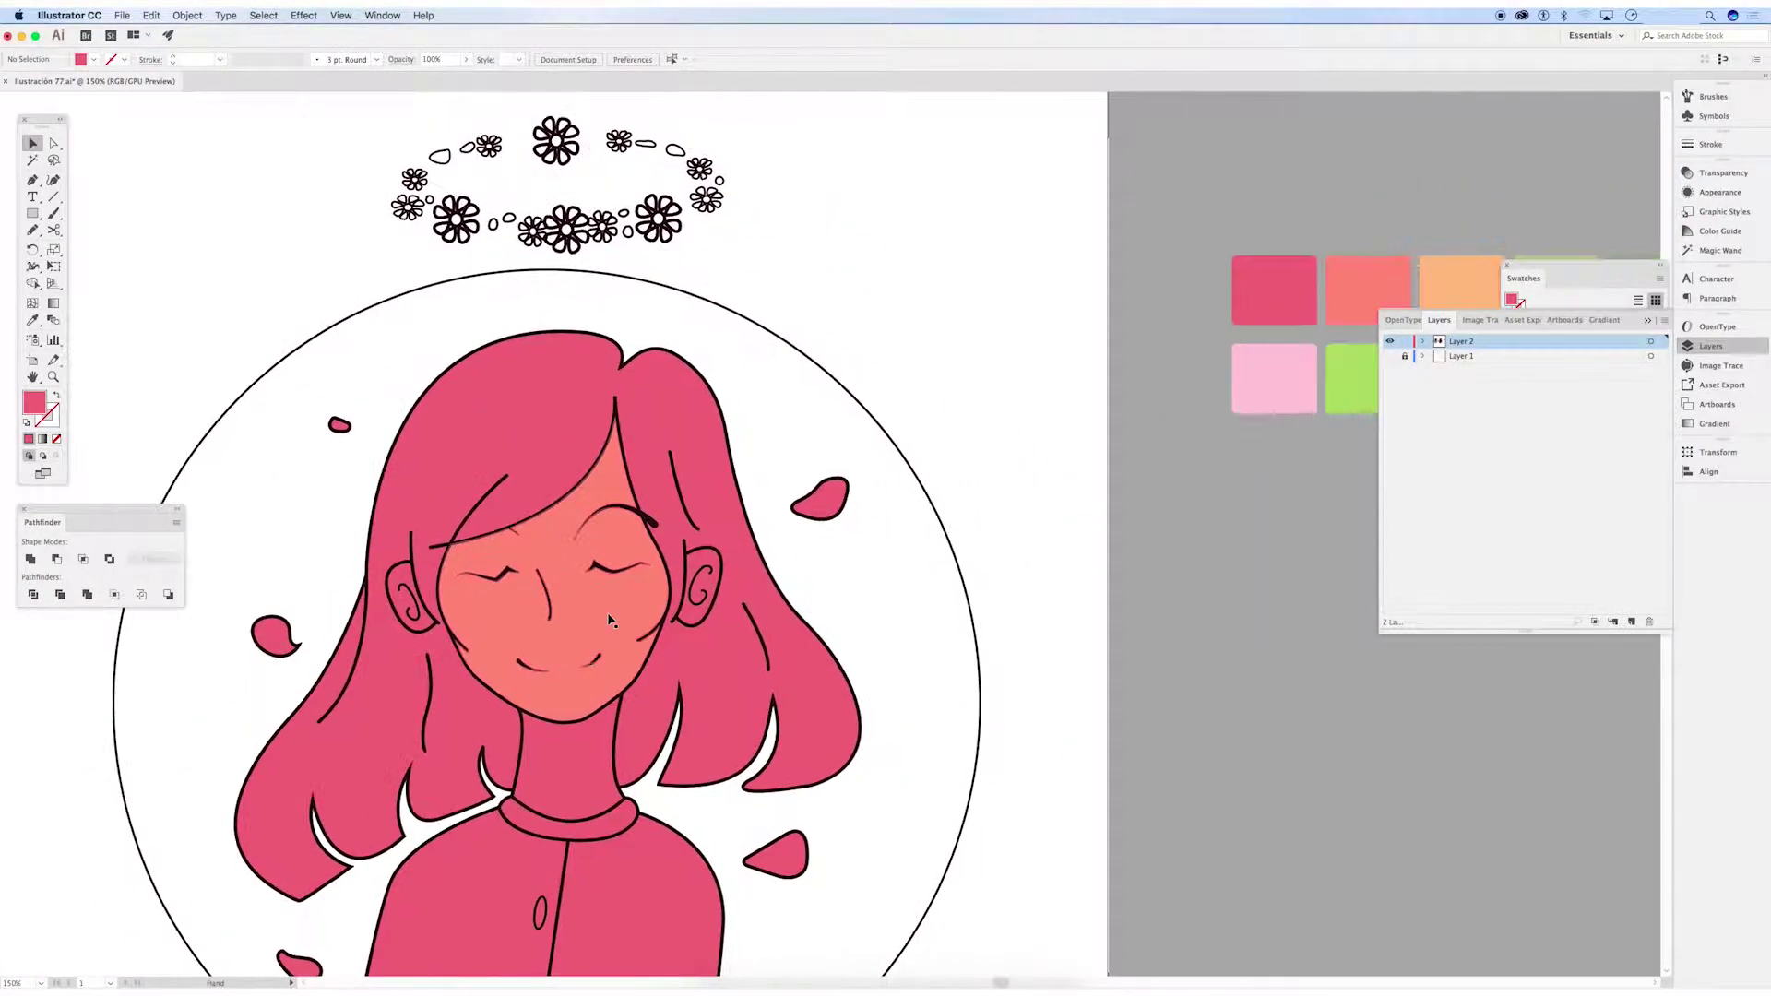
pyautogui.press('i')
pyautogui.click(1346, 325)
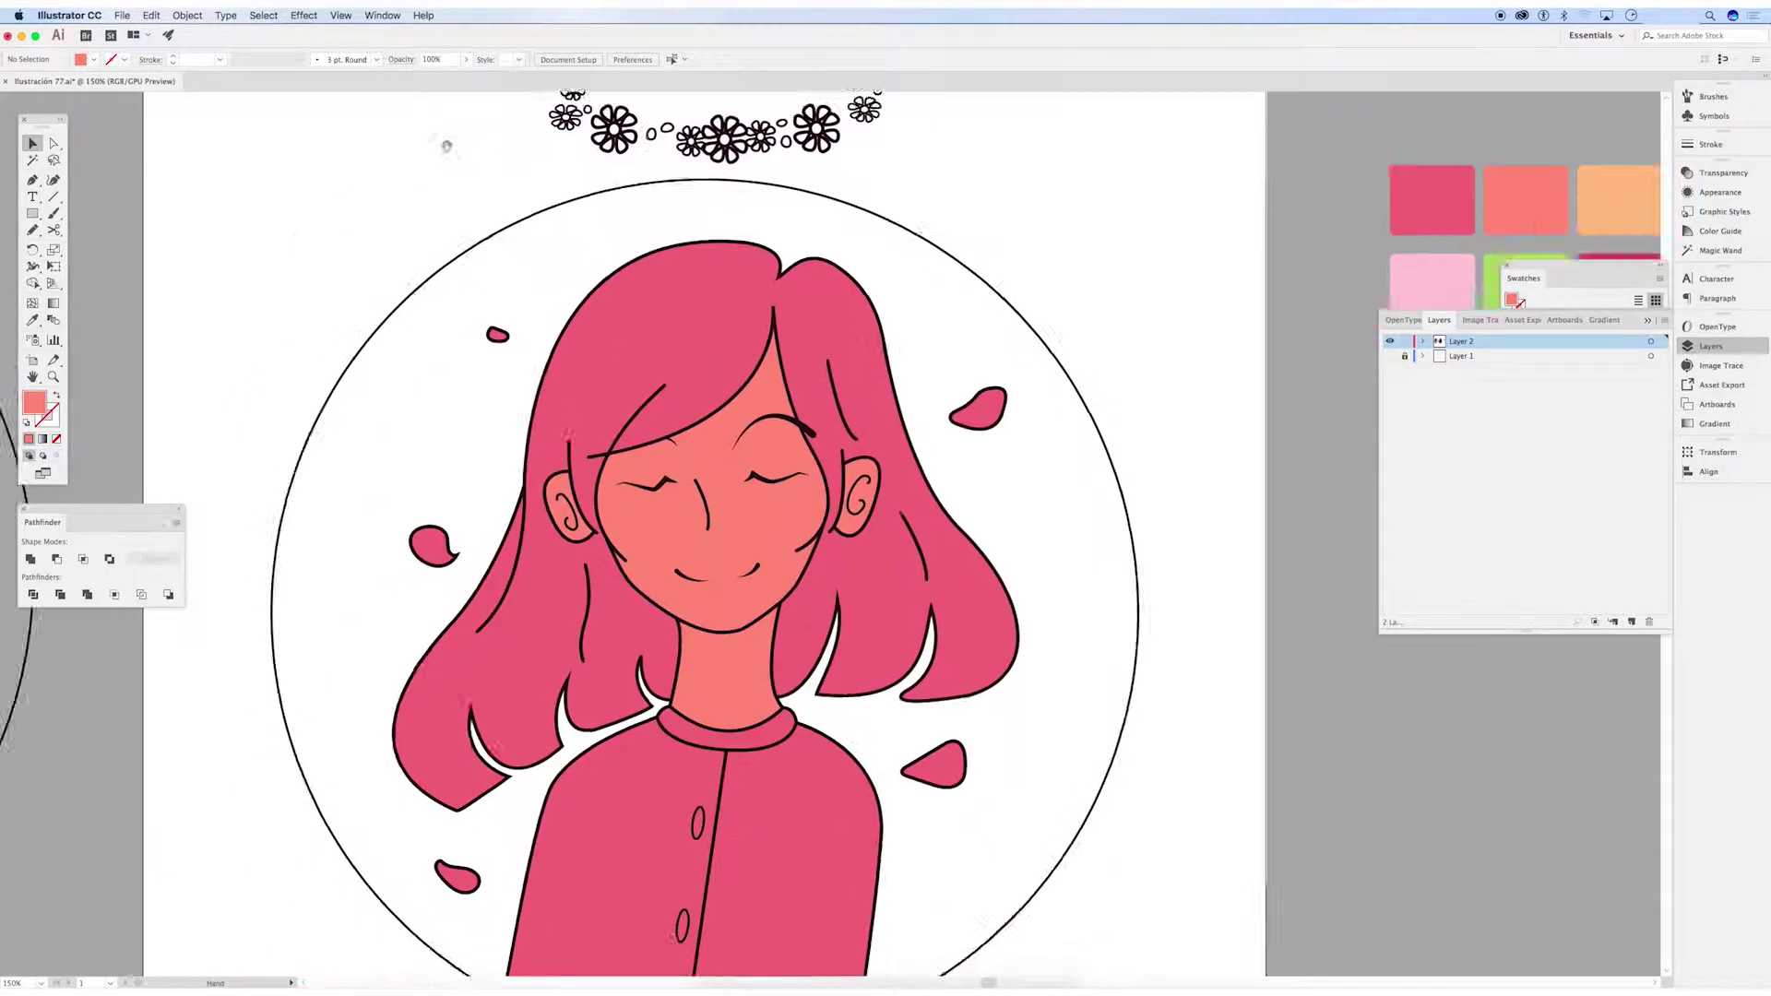
# Fill the shirt light green from the palette swatches
pyautogui.hotkey('ctrl', '1')
pyautogui.click(794, 719)
pyautogui.press('i')
pyautogui.click(1369, 229)
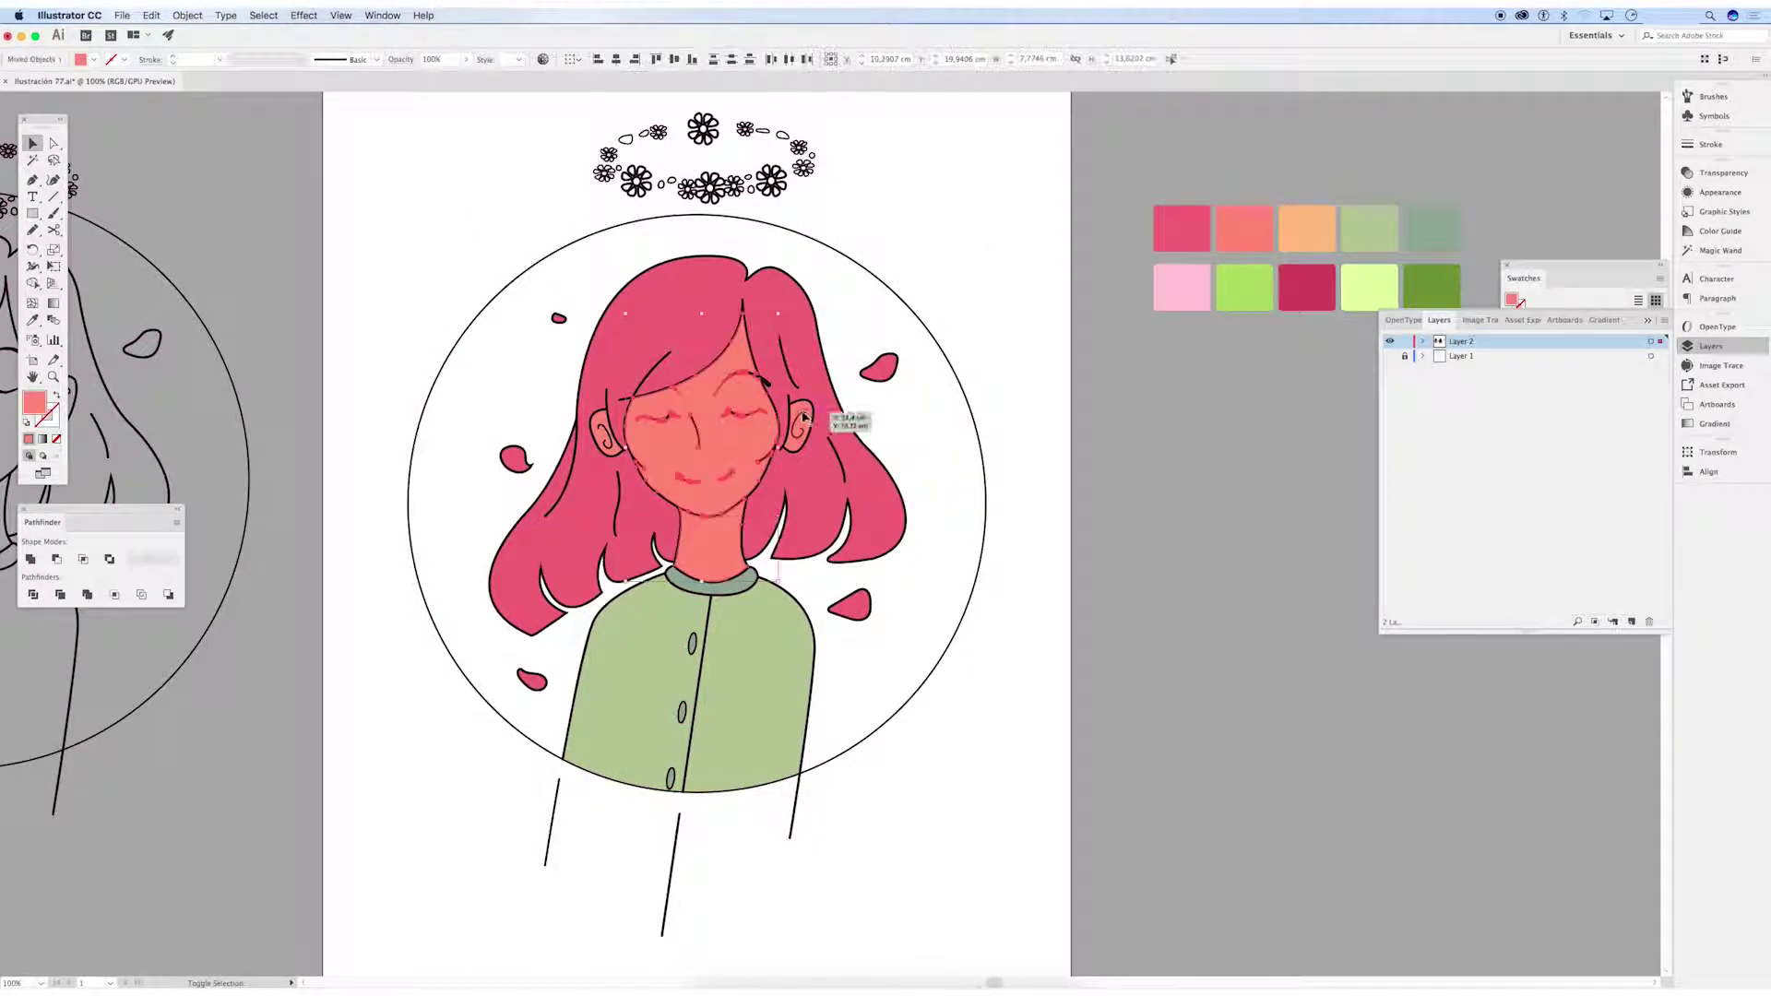
pyautogui.click(1717, 231)
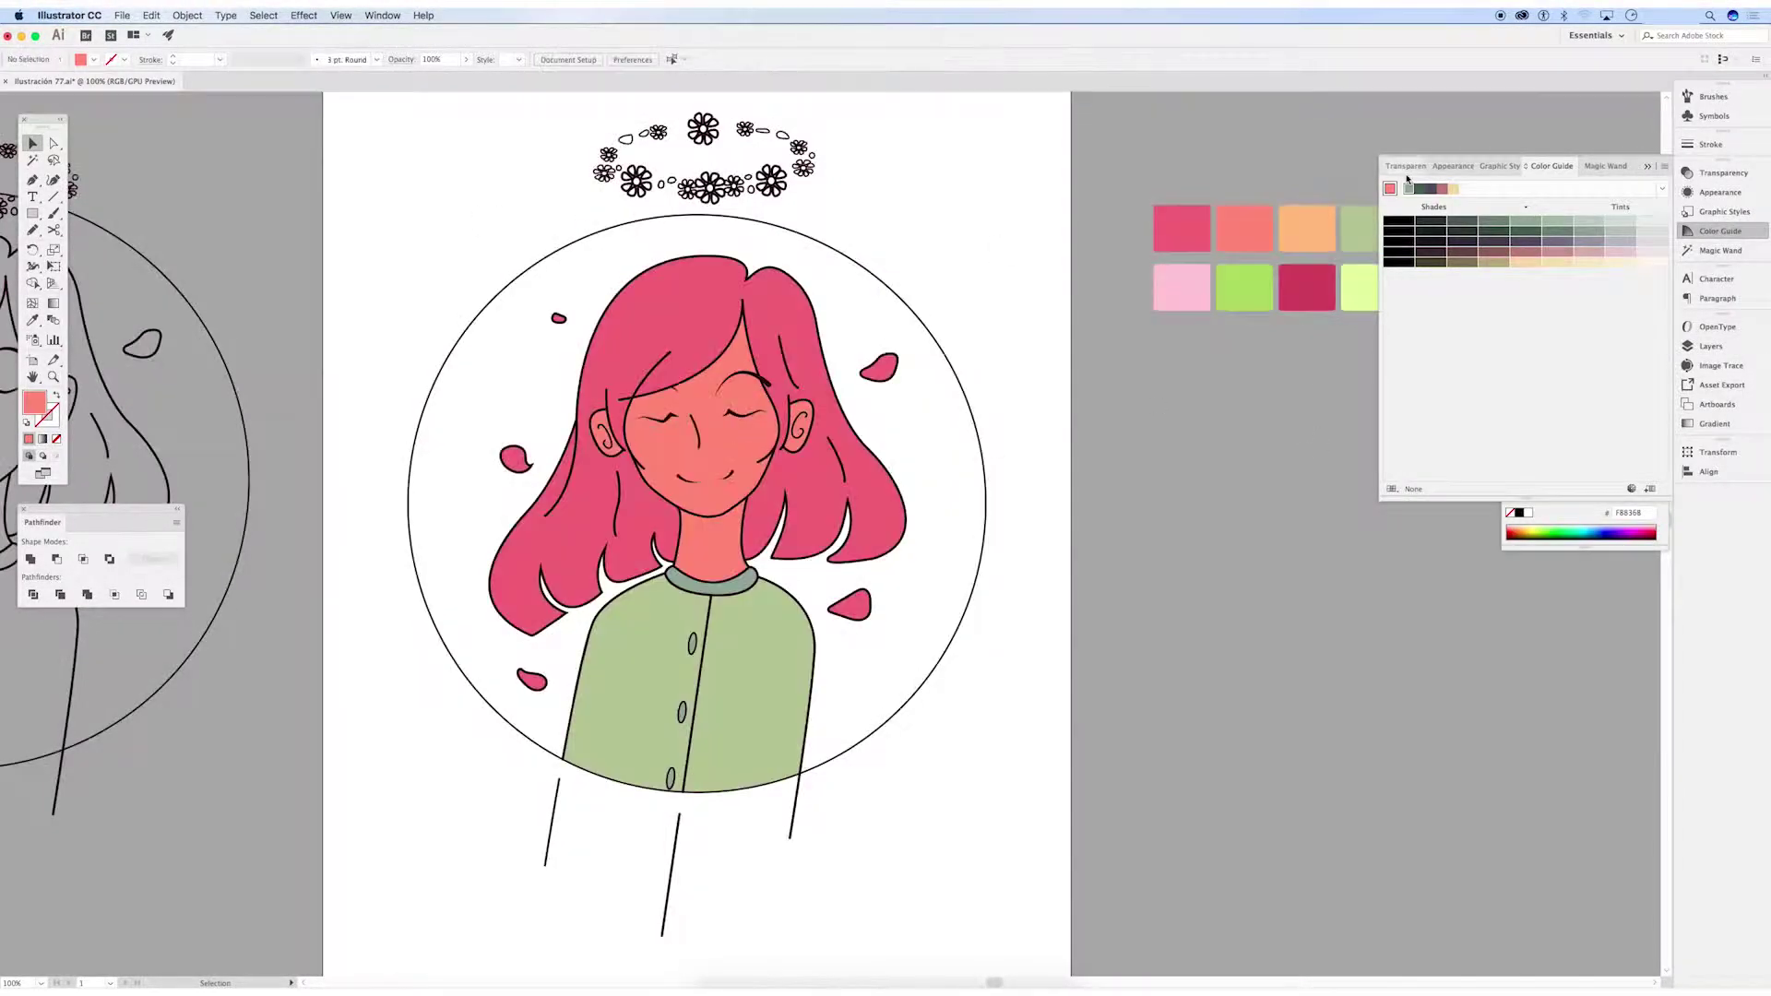
# Make the face and ears pale pink and give the sweater's right half a darker green
pyautogui.hotkey('ctrl', 'z')
pyautogui.click(1028, 415)
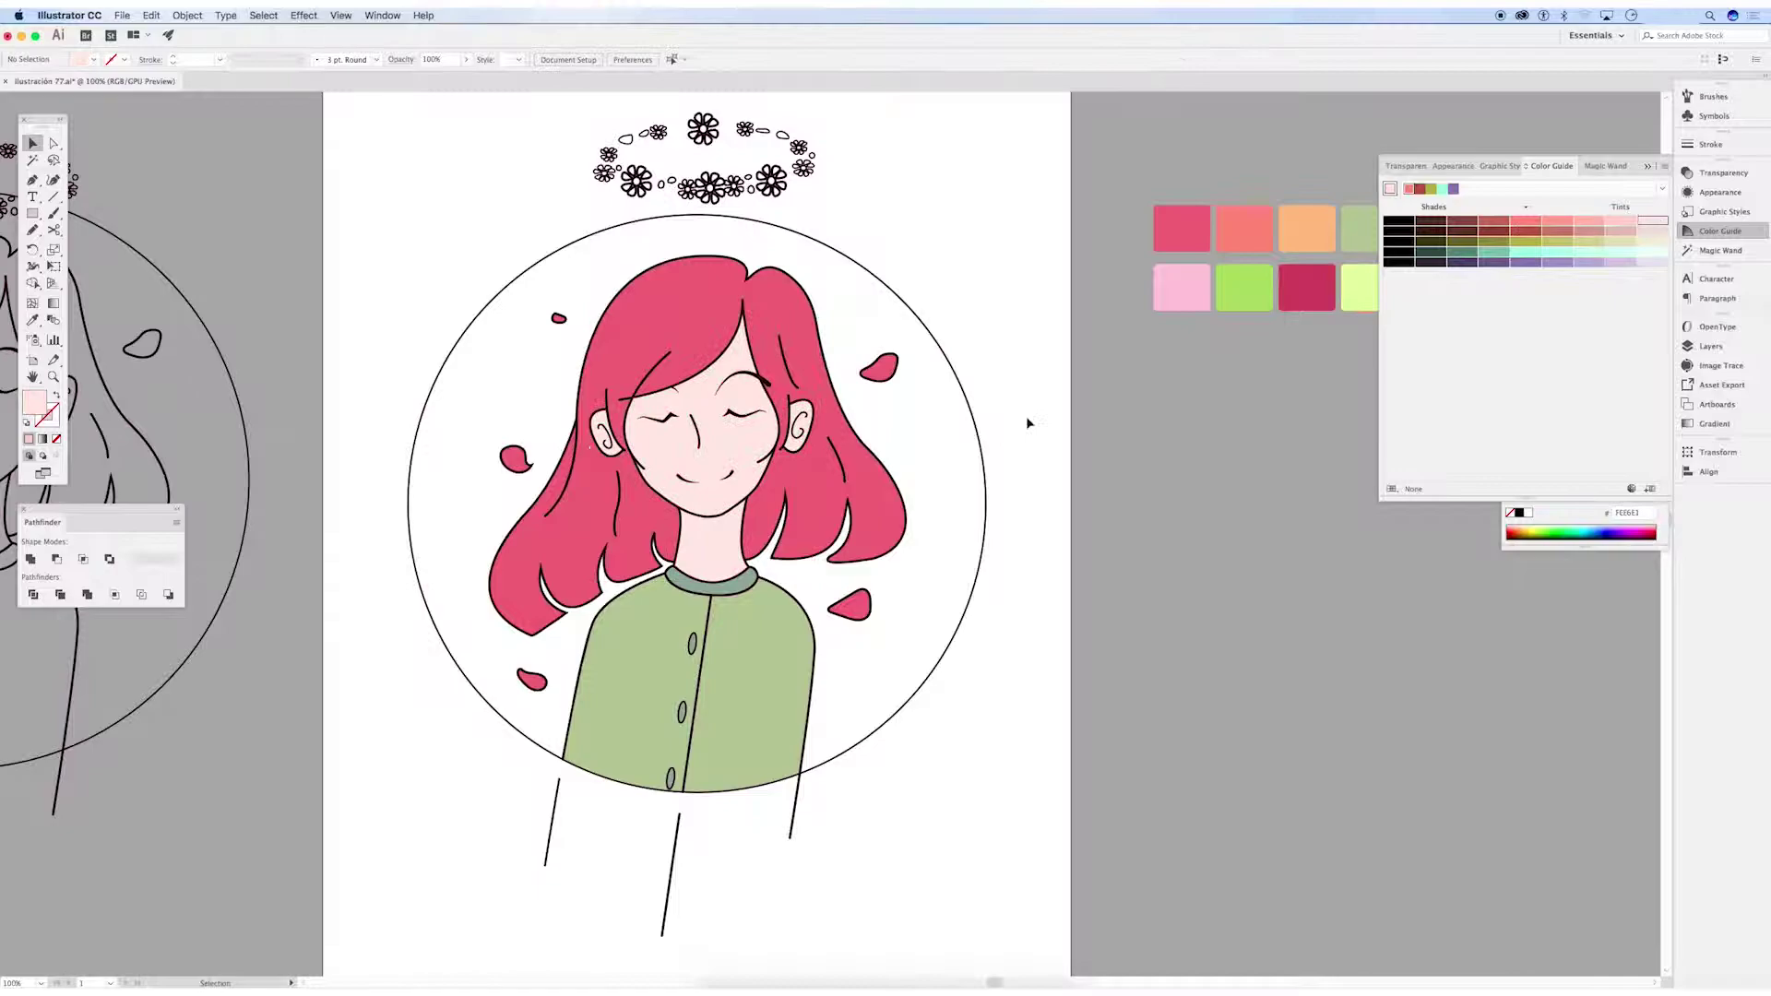
pyautogui.scroll(5, 678, 655)
pyautogui.moveTo(677, 655); pyautogui.dragTo(672, 698)
pyautogui.click(799, 591)
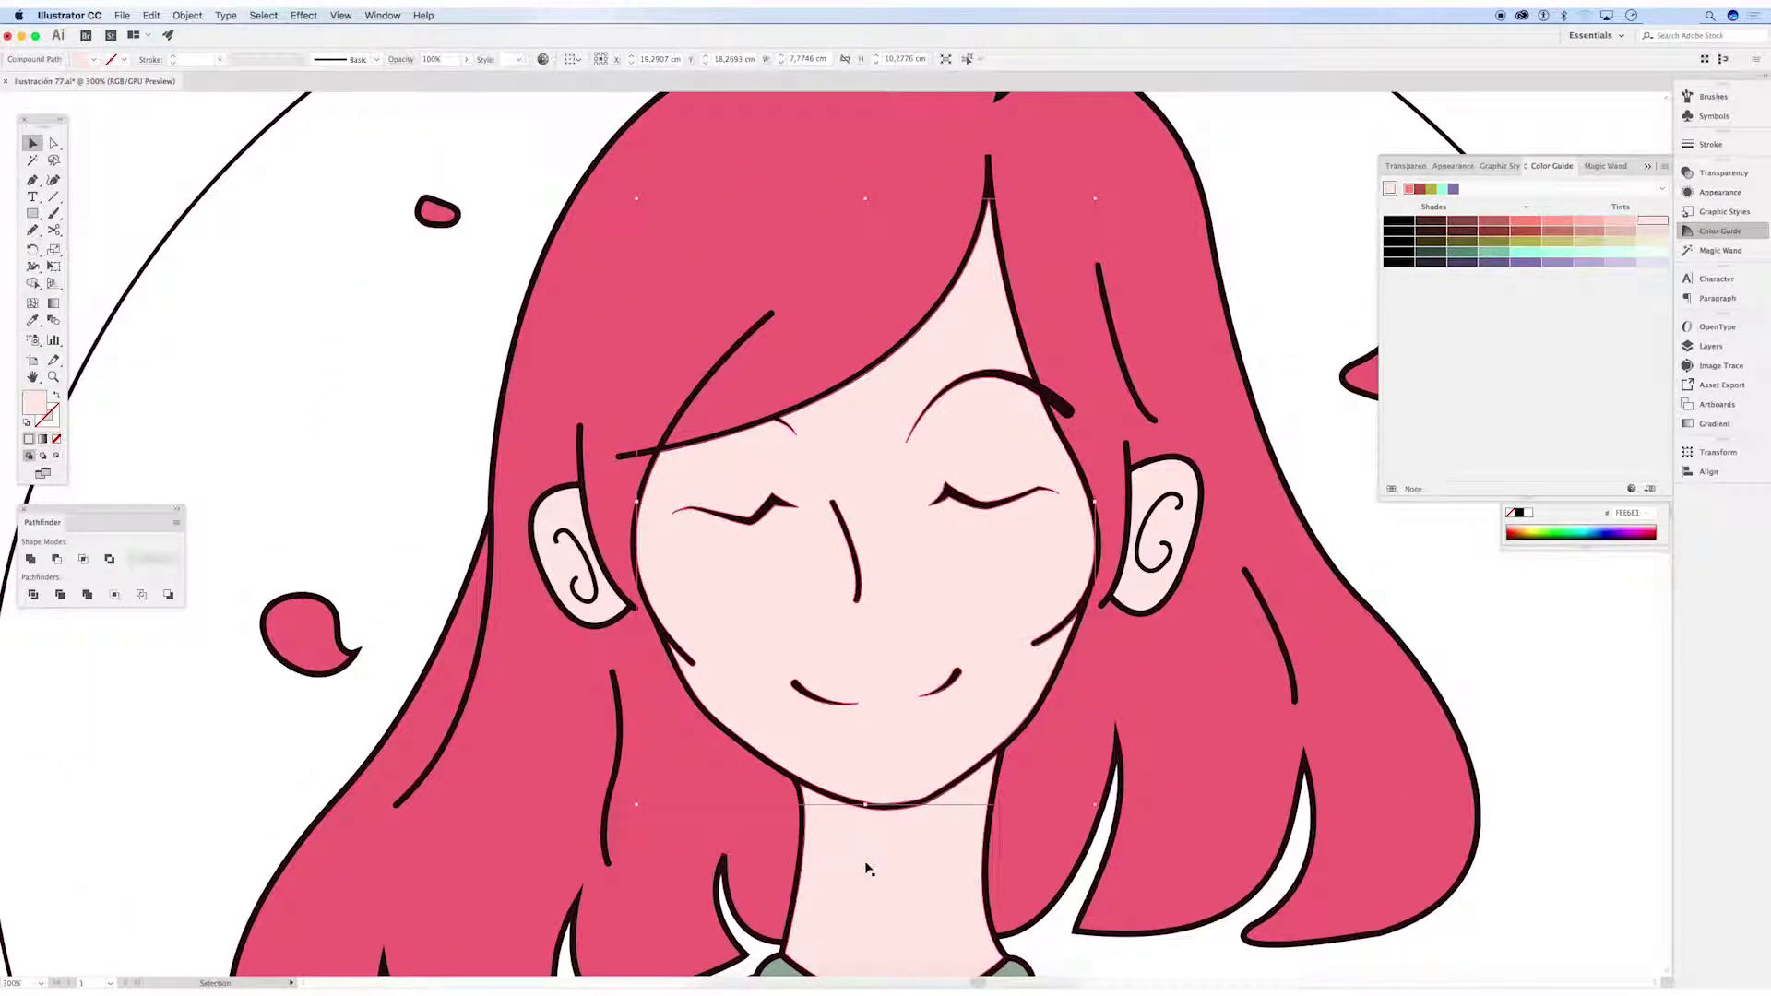
pyautogui.keyDown('shift'); pyautogui.click(1164, 482); pyautogui.keyUp('shift')
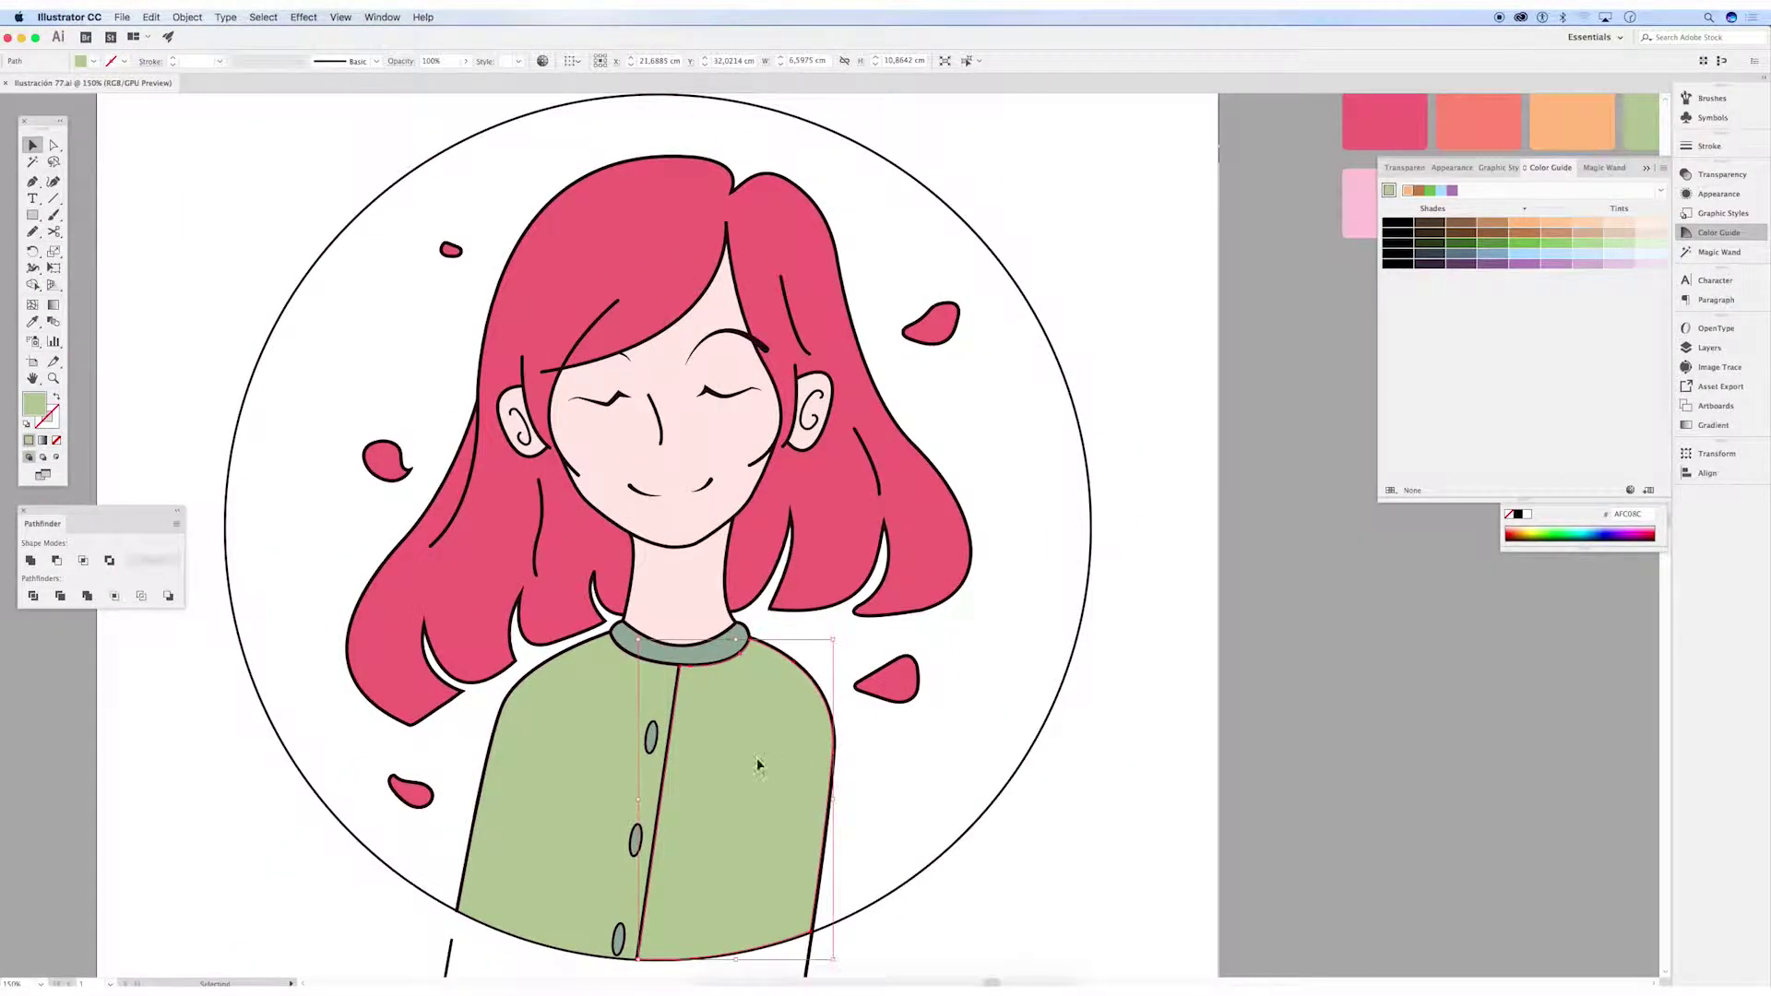
pyautogui.click(1456, 228)
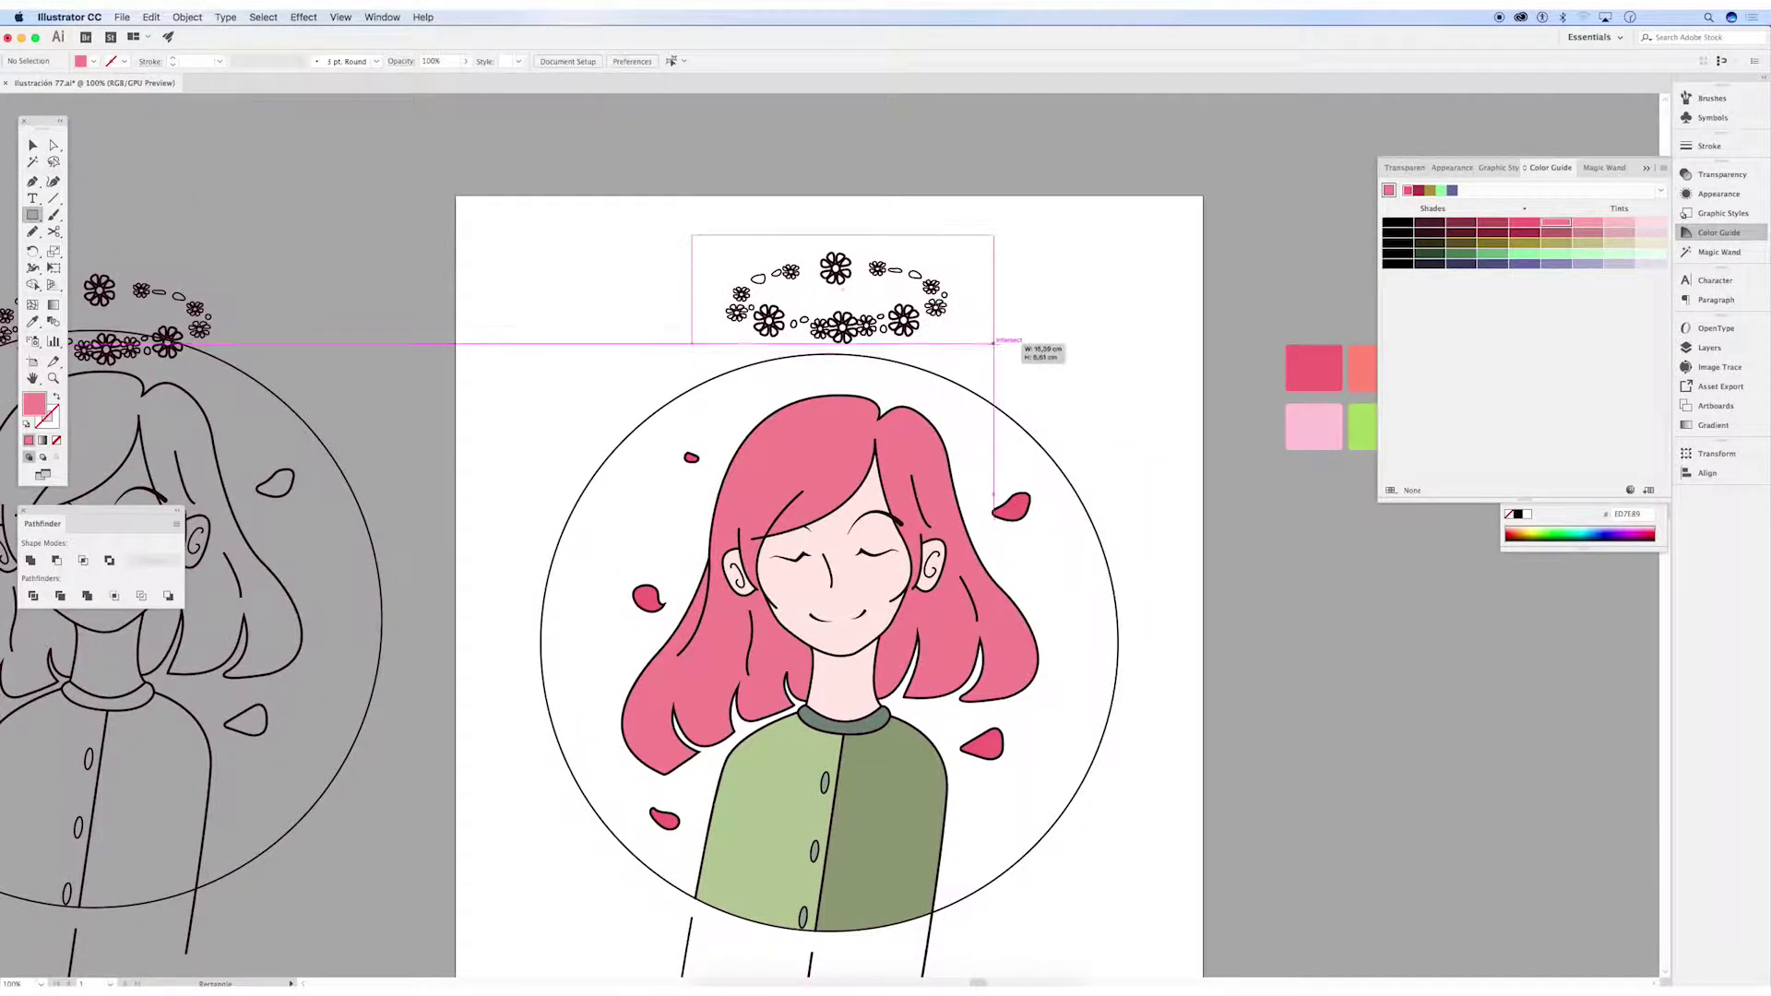
# Draw a pink rectangle over the flower crown and send it behind the crown
pyautogui.moveTo(994, 343); pyautogui.dragTo(993, 349)
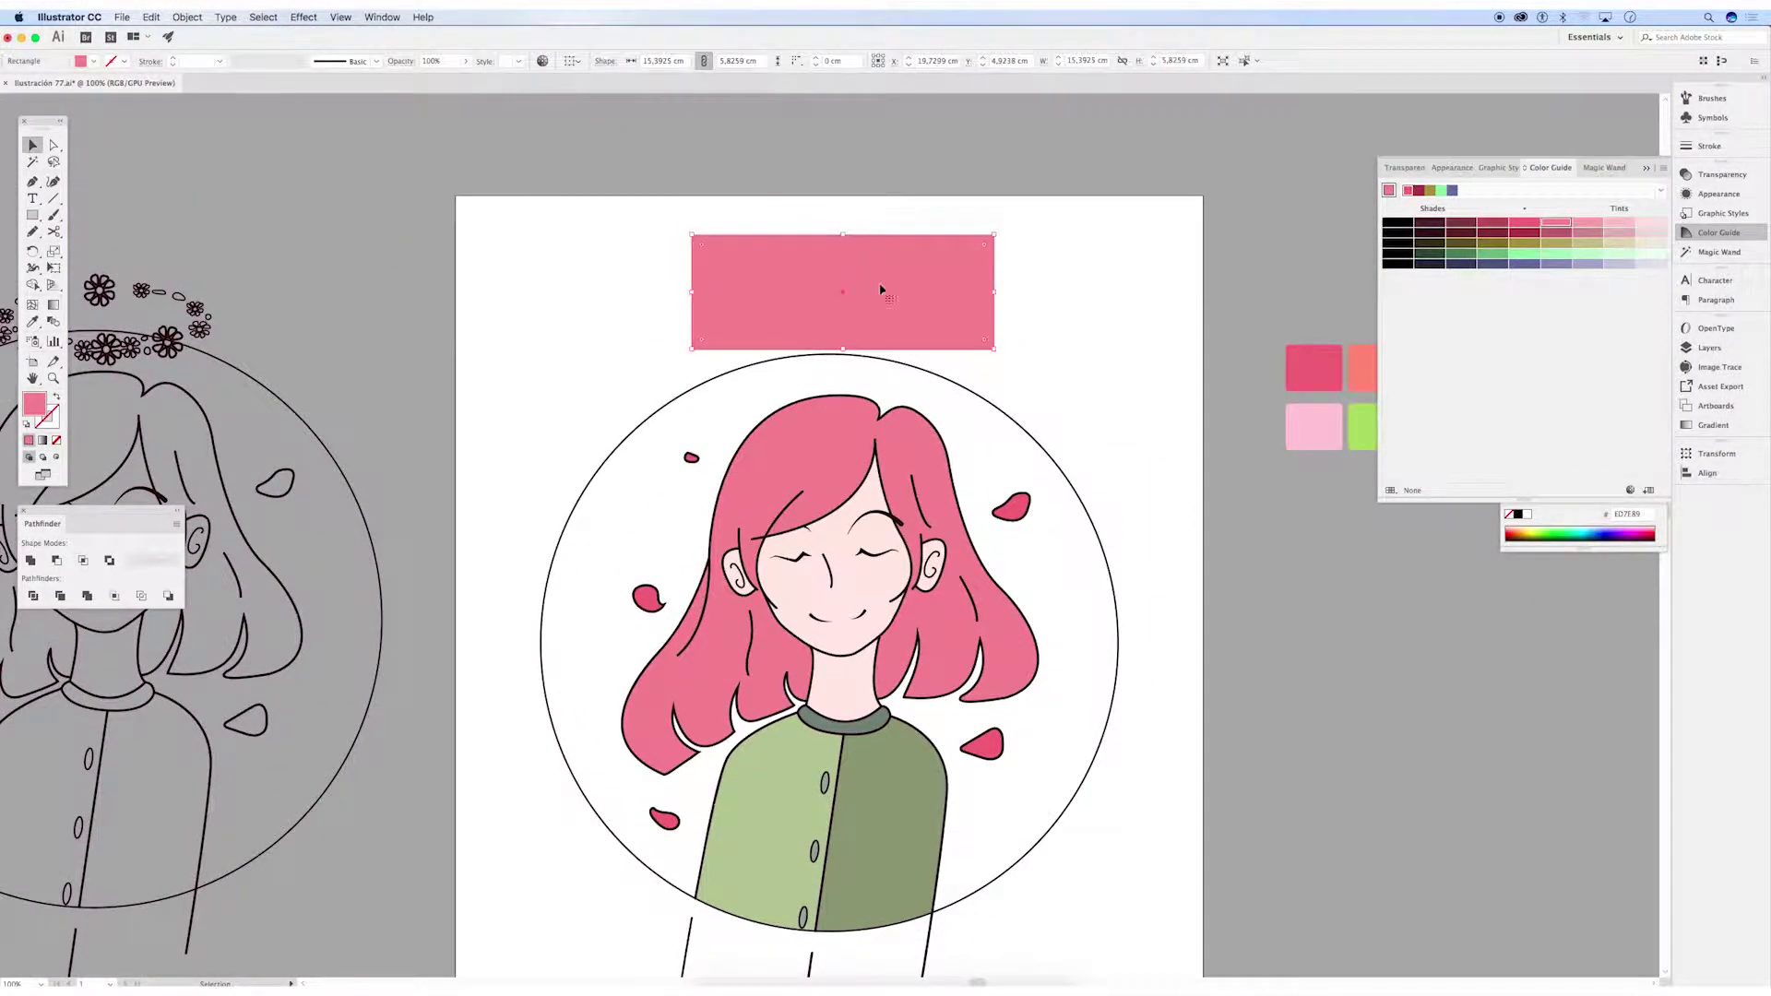
pyautogui.rightClick(877, 285)
pyautogui.click(1093, 546)
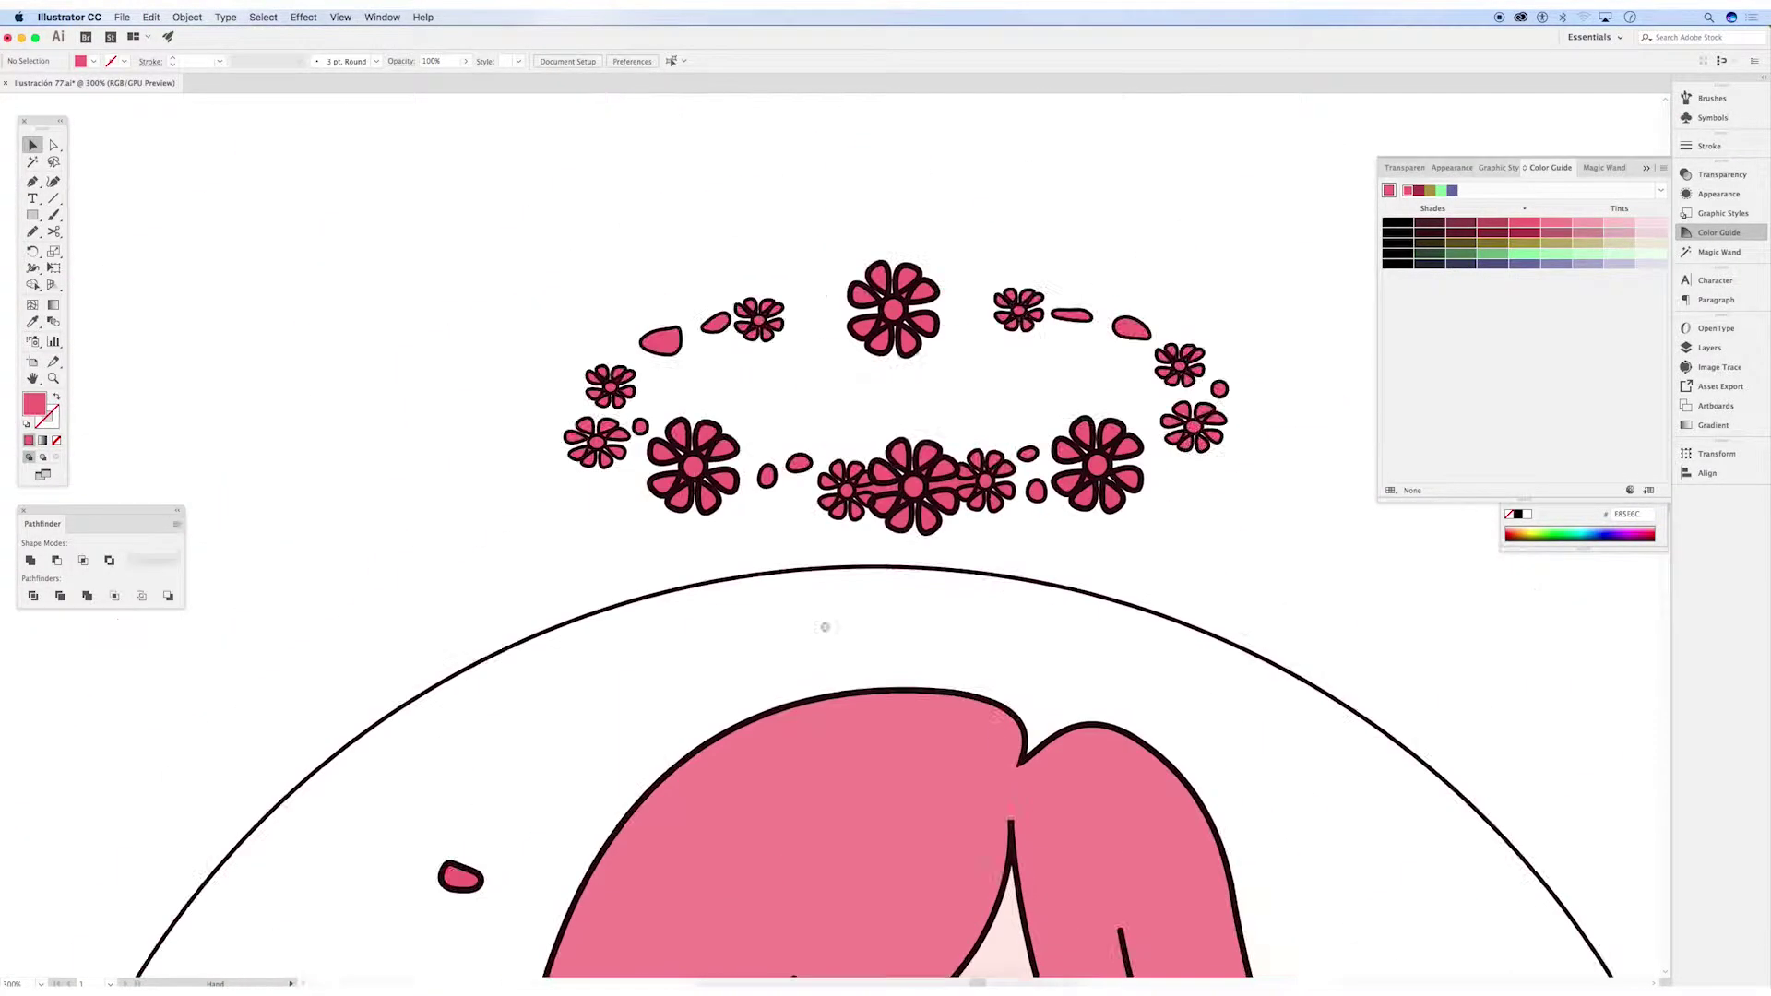
pyautogui.rightClick(950, 499)
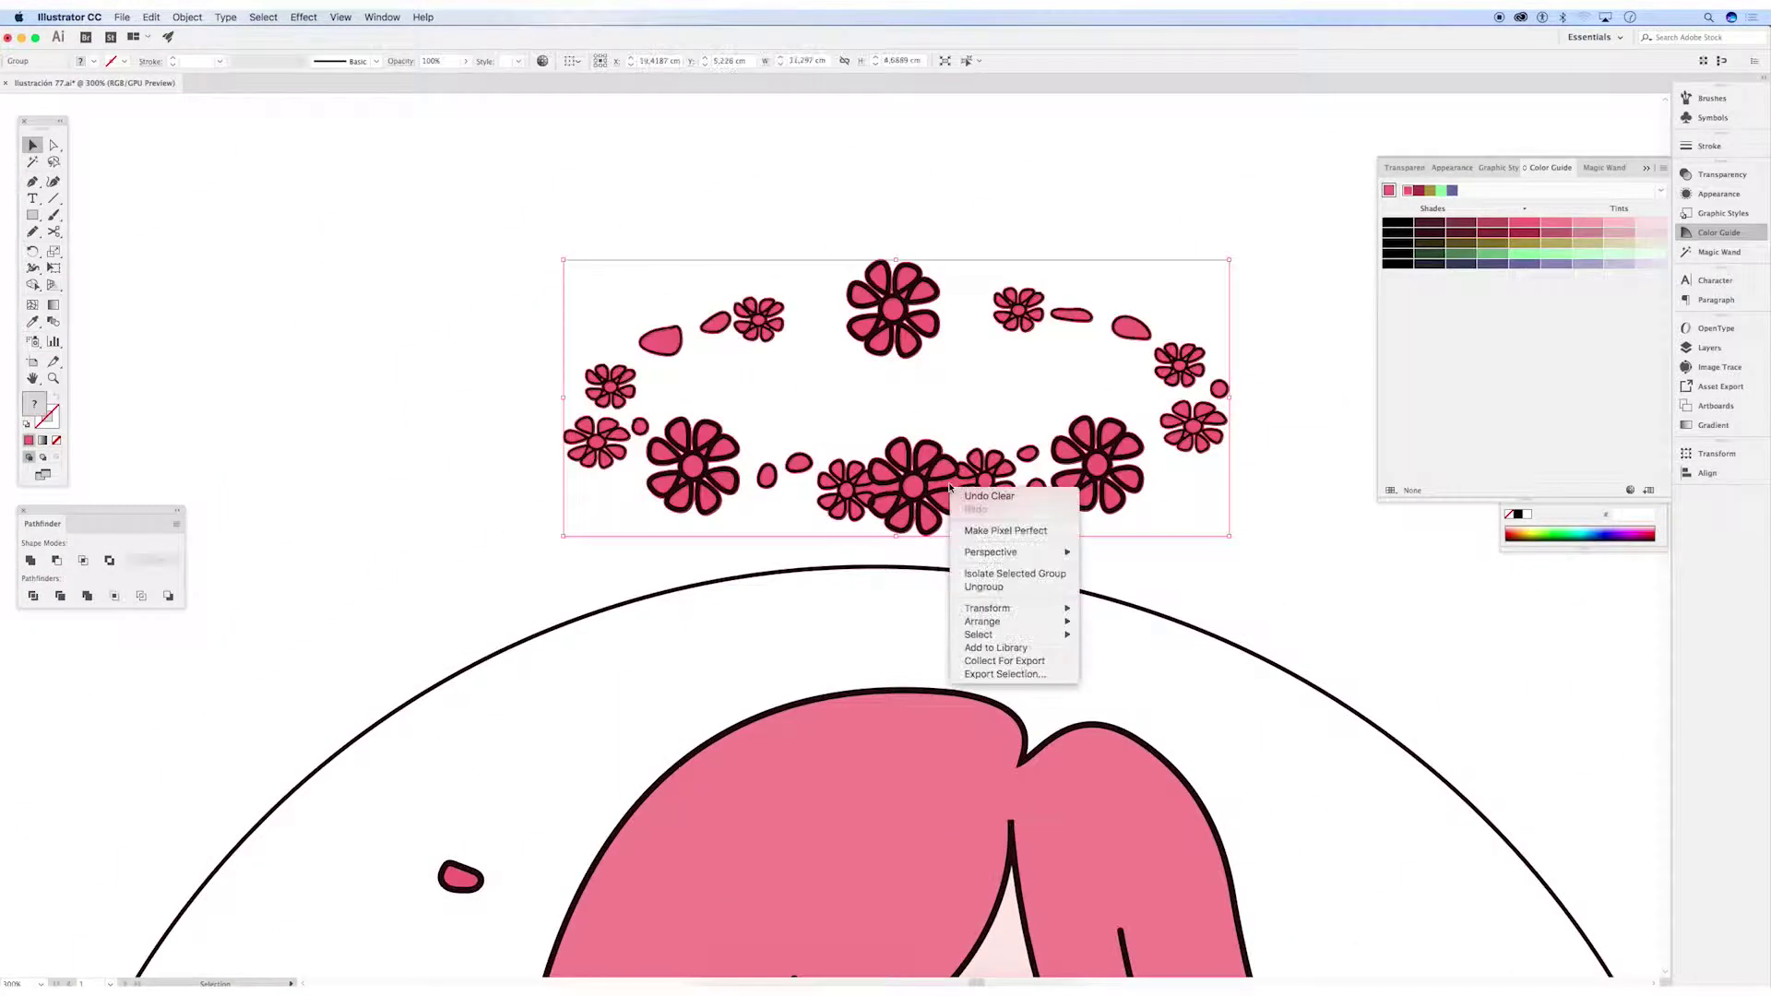
pyautogui.click(977, 524)
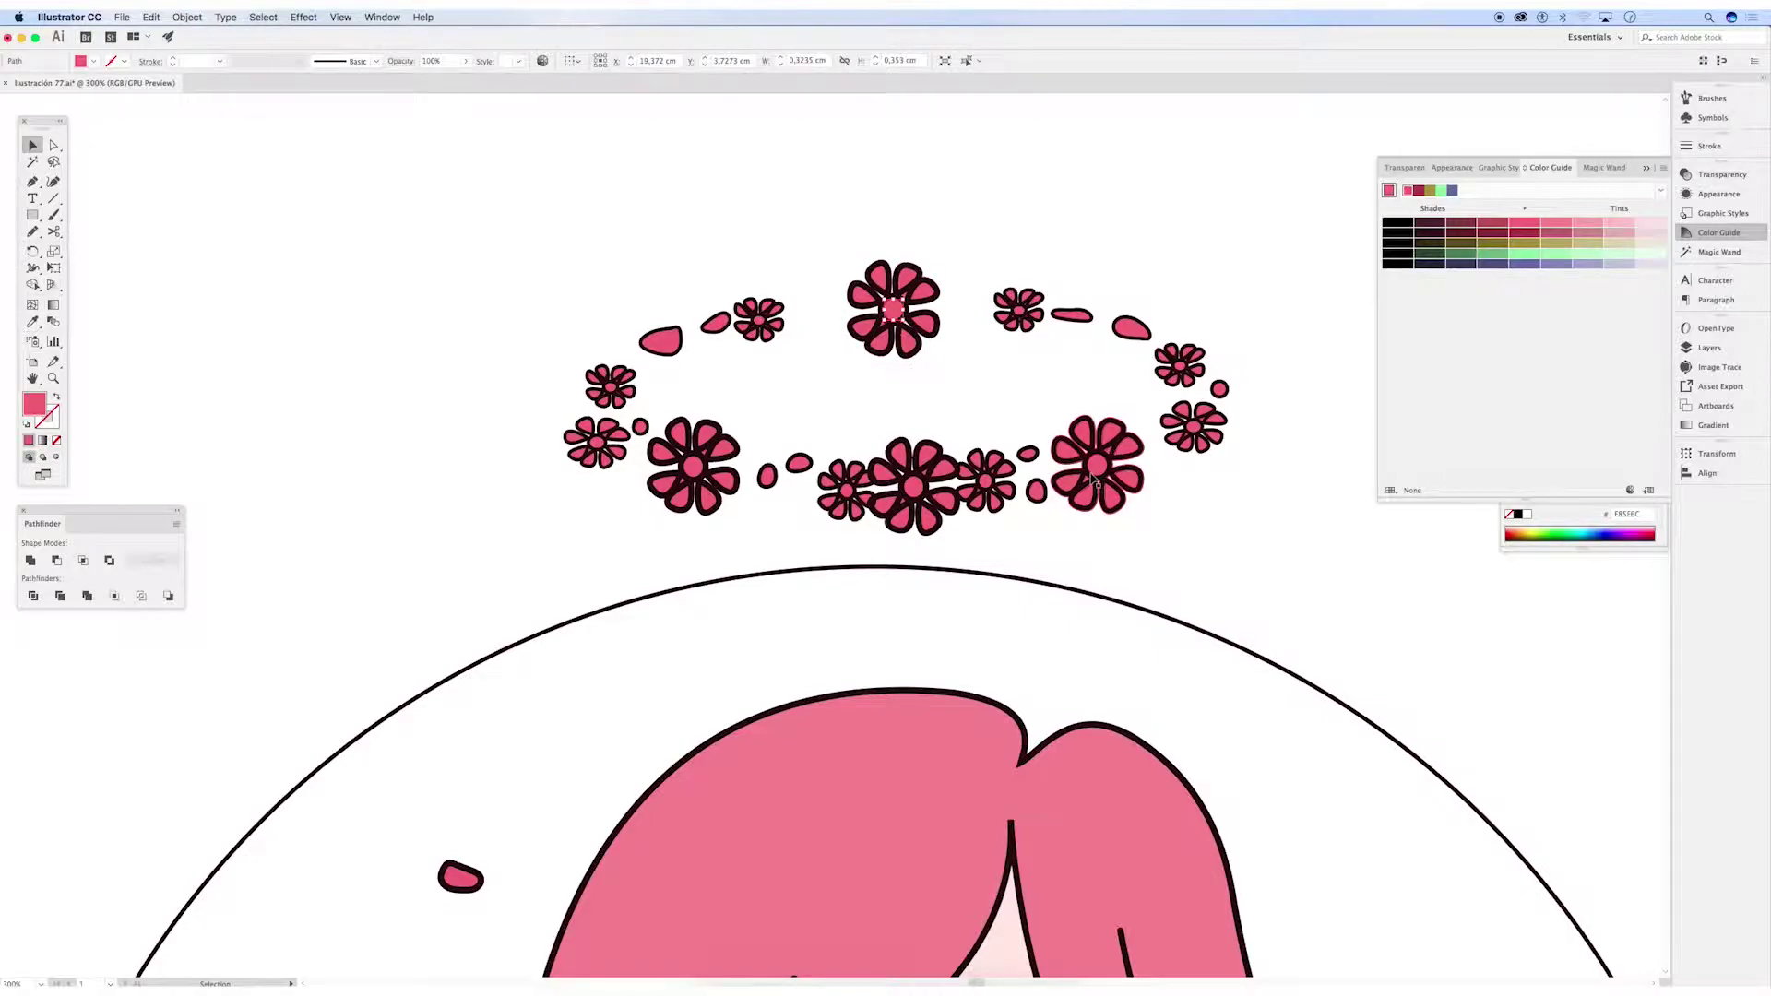
# Zoom into the crown and select a right-side flower, undoing a deletion to keep its black outline
pyautogui.press('super+equal')
pyautogui.press('super+equal')
pyautogui.press('super+equal')
pyautogui.scroll(-5, 1142, 710)
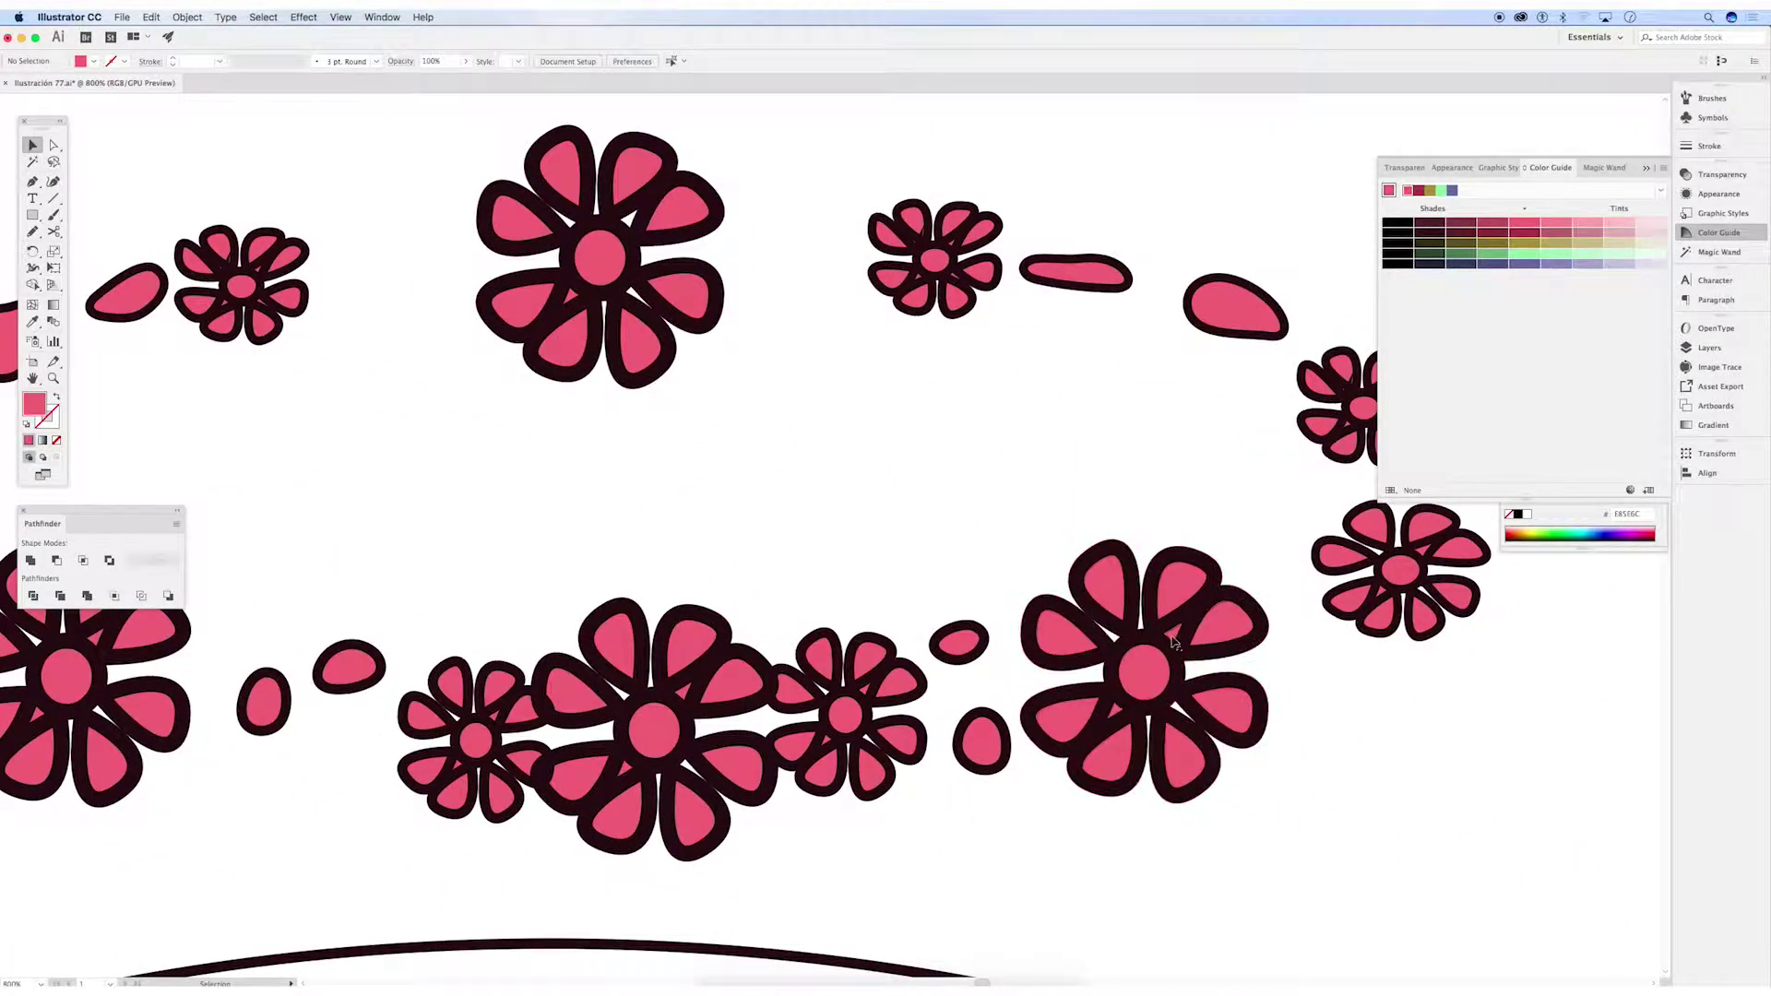
pyautogui.click(1142, 710)
pyautogui.press('Delete')
pyautogui.press('super+z')
pyautogui.hscroll(-5, 600, 595)
pyautogui.hscroll(-5, 600, 595)
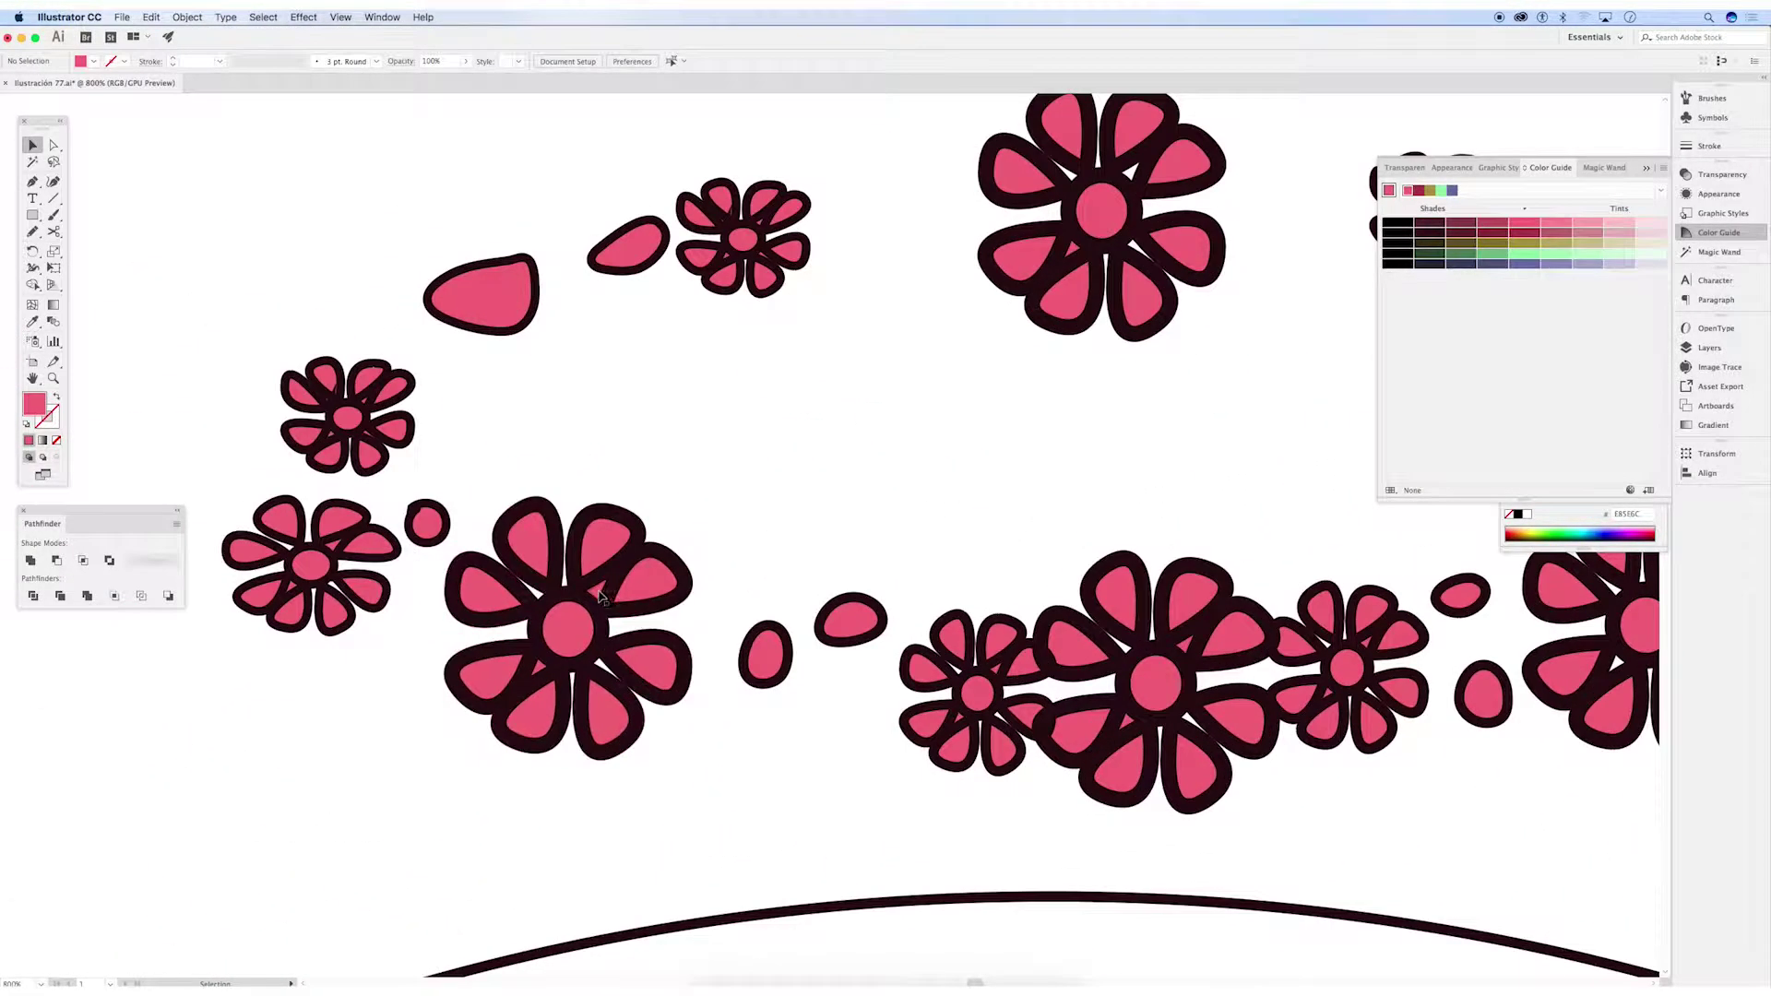
# Do the same on the left flower, then select a flower centre and view the whole wreath
pyautogui.click(337, 546)
pyautogui.press('Delete')
pyautogui.press('super+z')
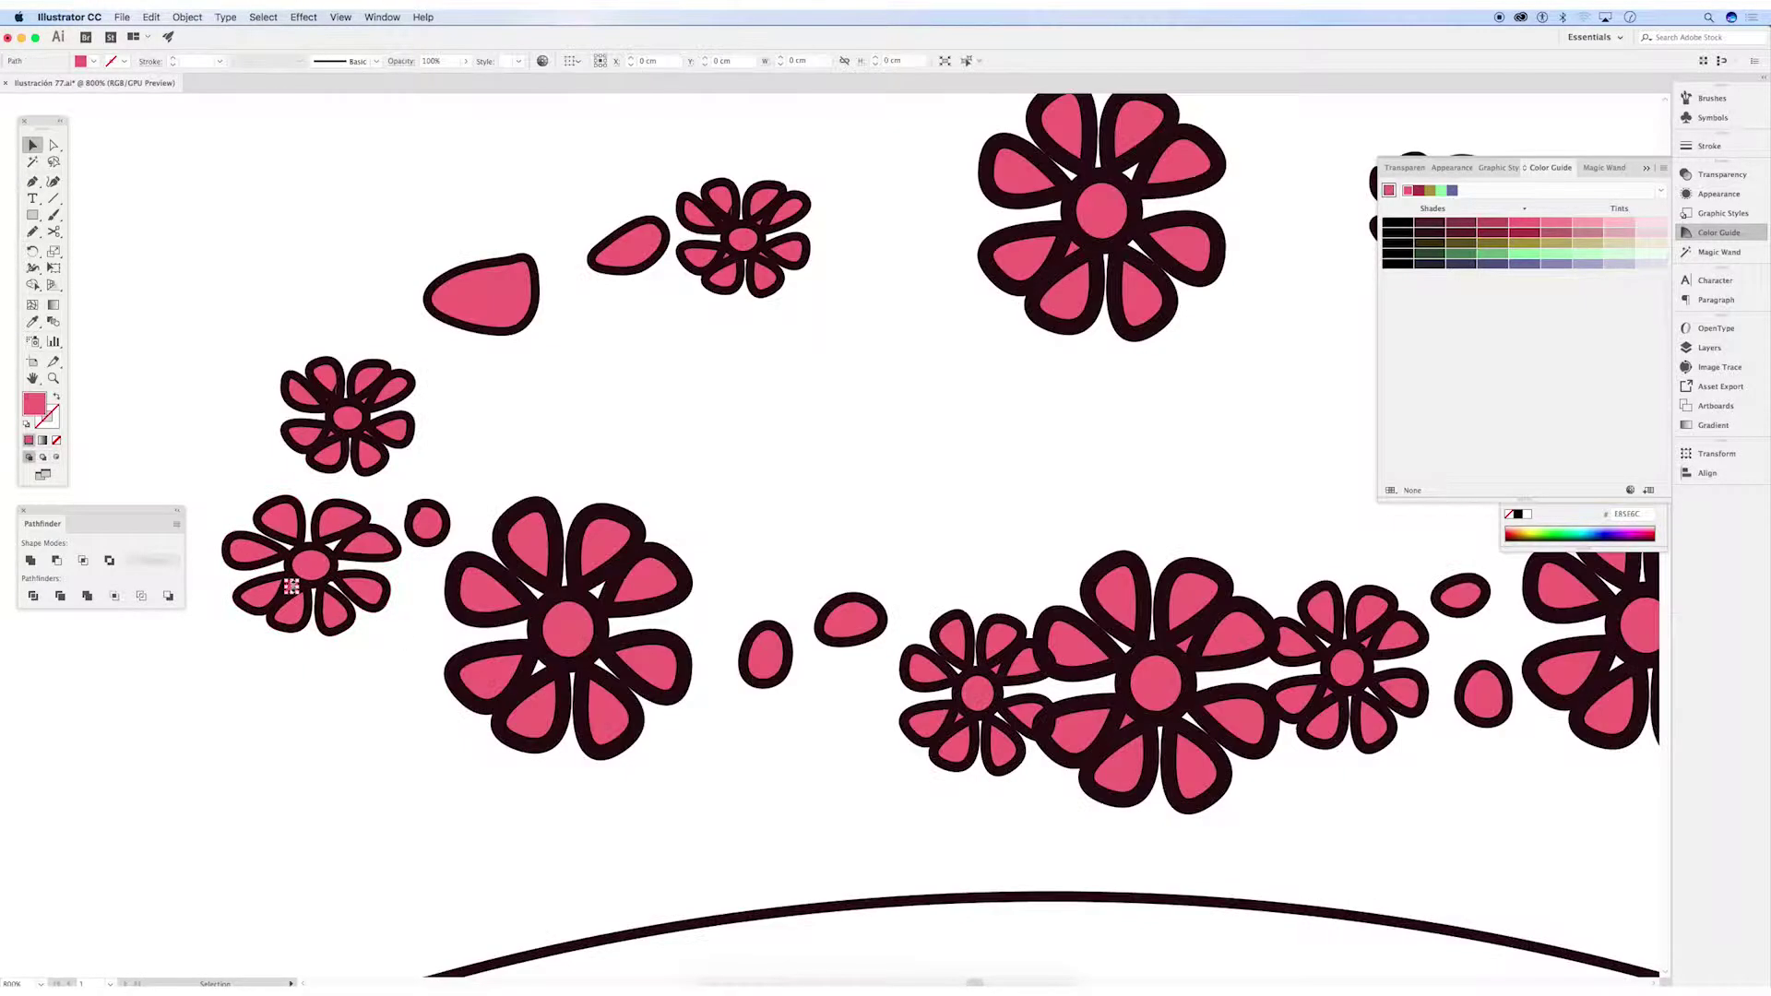
pyautogui.press('super+minus')
pyautogui.press('super+minus')
pyautogui.press('super+minus')
pyautogui.scroll(5, 890, 467)
pyautogui.click(1118, 191)
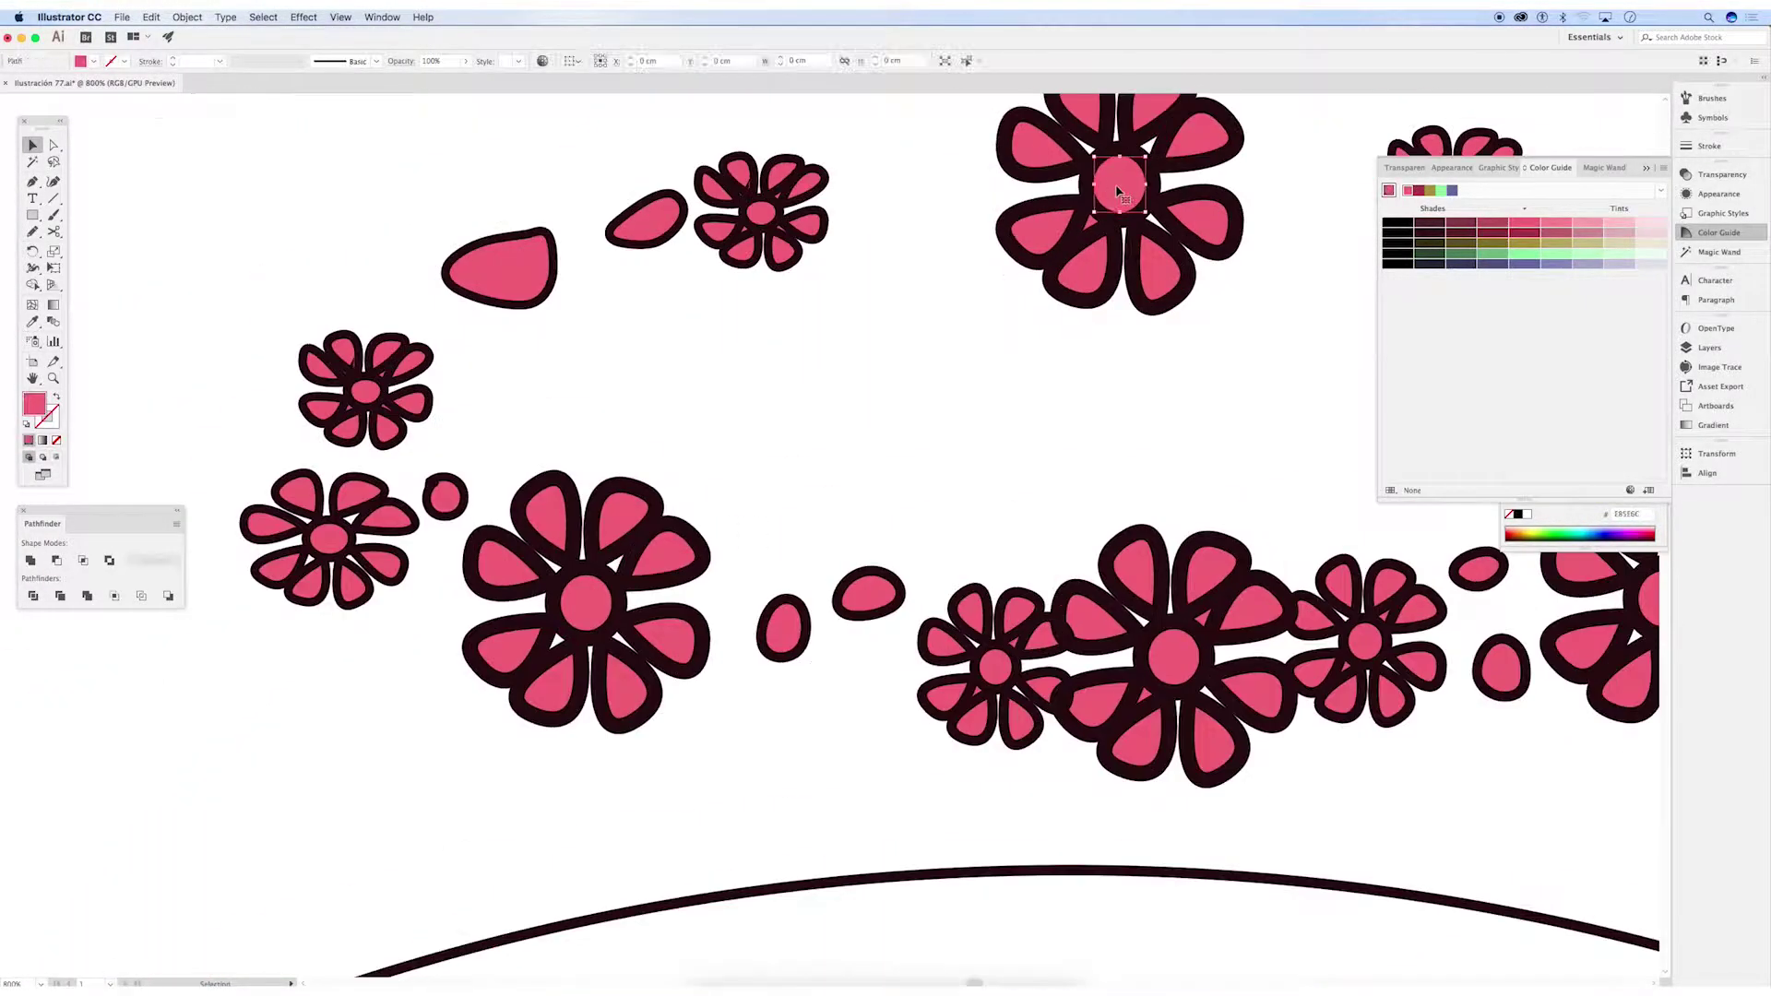
pyautogui.press('super+minus')
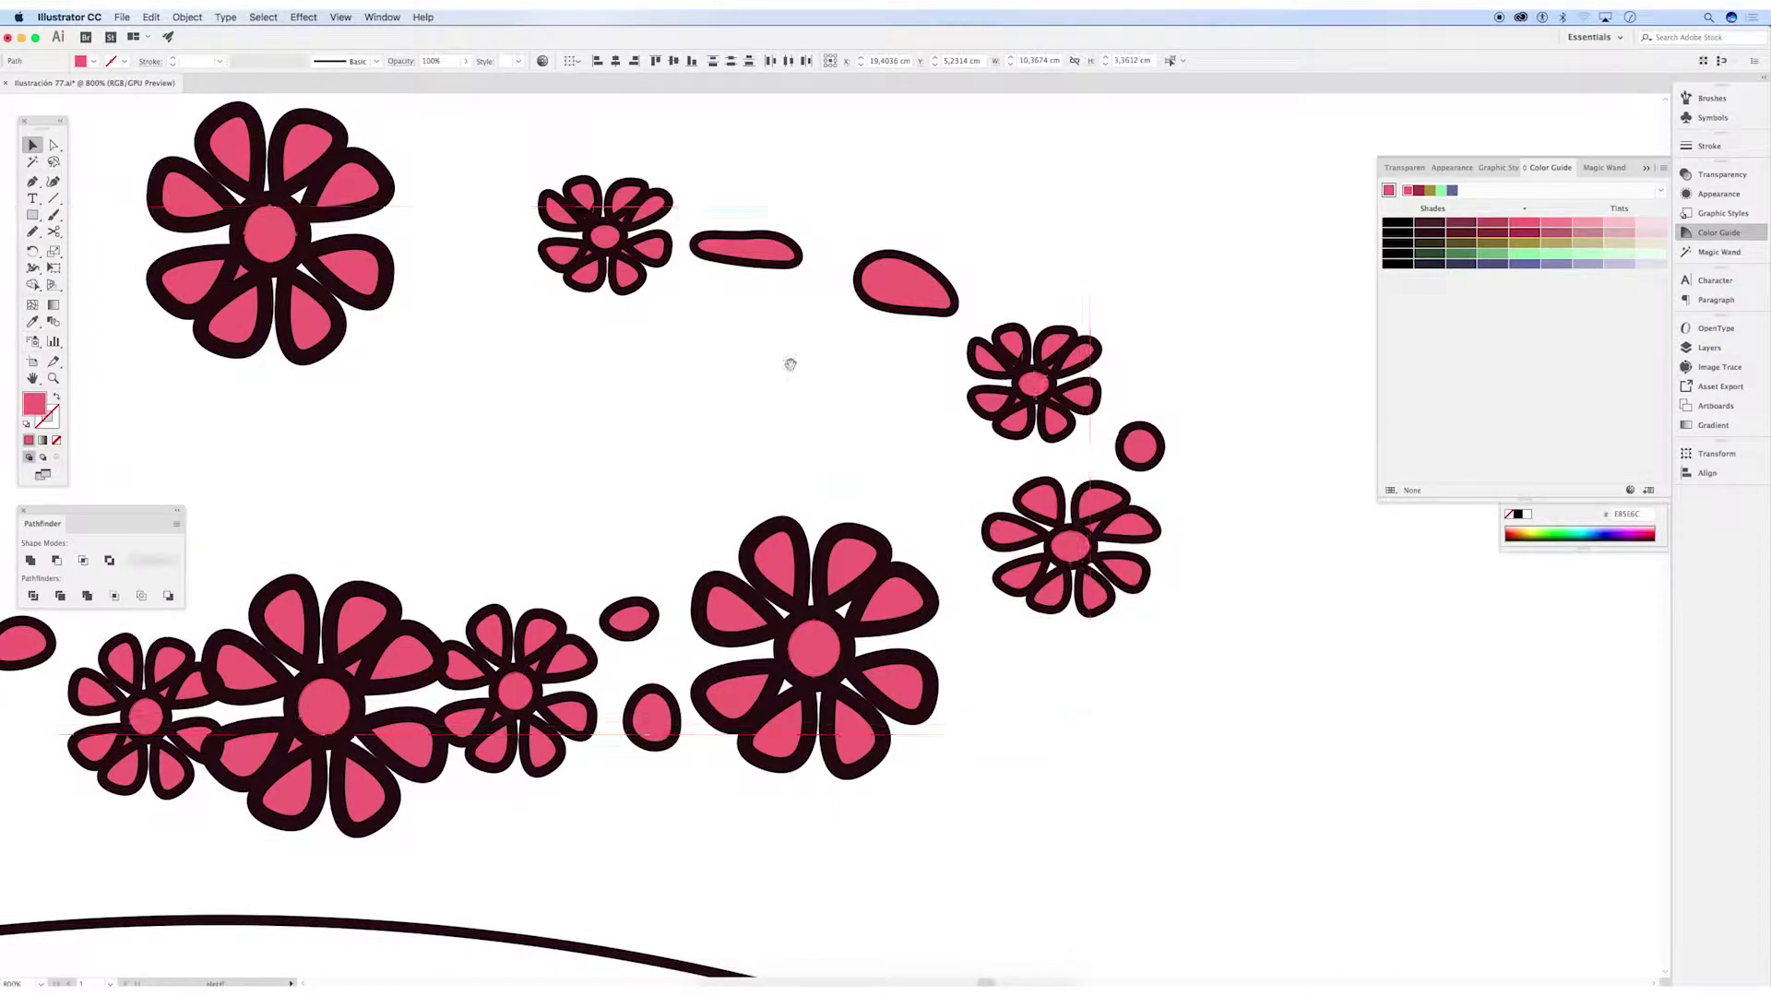
pyautogui.press('super+minus')
pyautogui.press('super+minus')
pyautogui.press('super+minus')
pyautogui.press('super+minus')
pyautogui.press('super+minus')
# Cut a shadow shape from the face with the Shaper and fill it coral FB8368
pyautogui.click(789, 627)
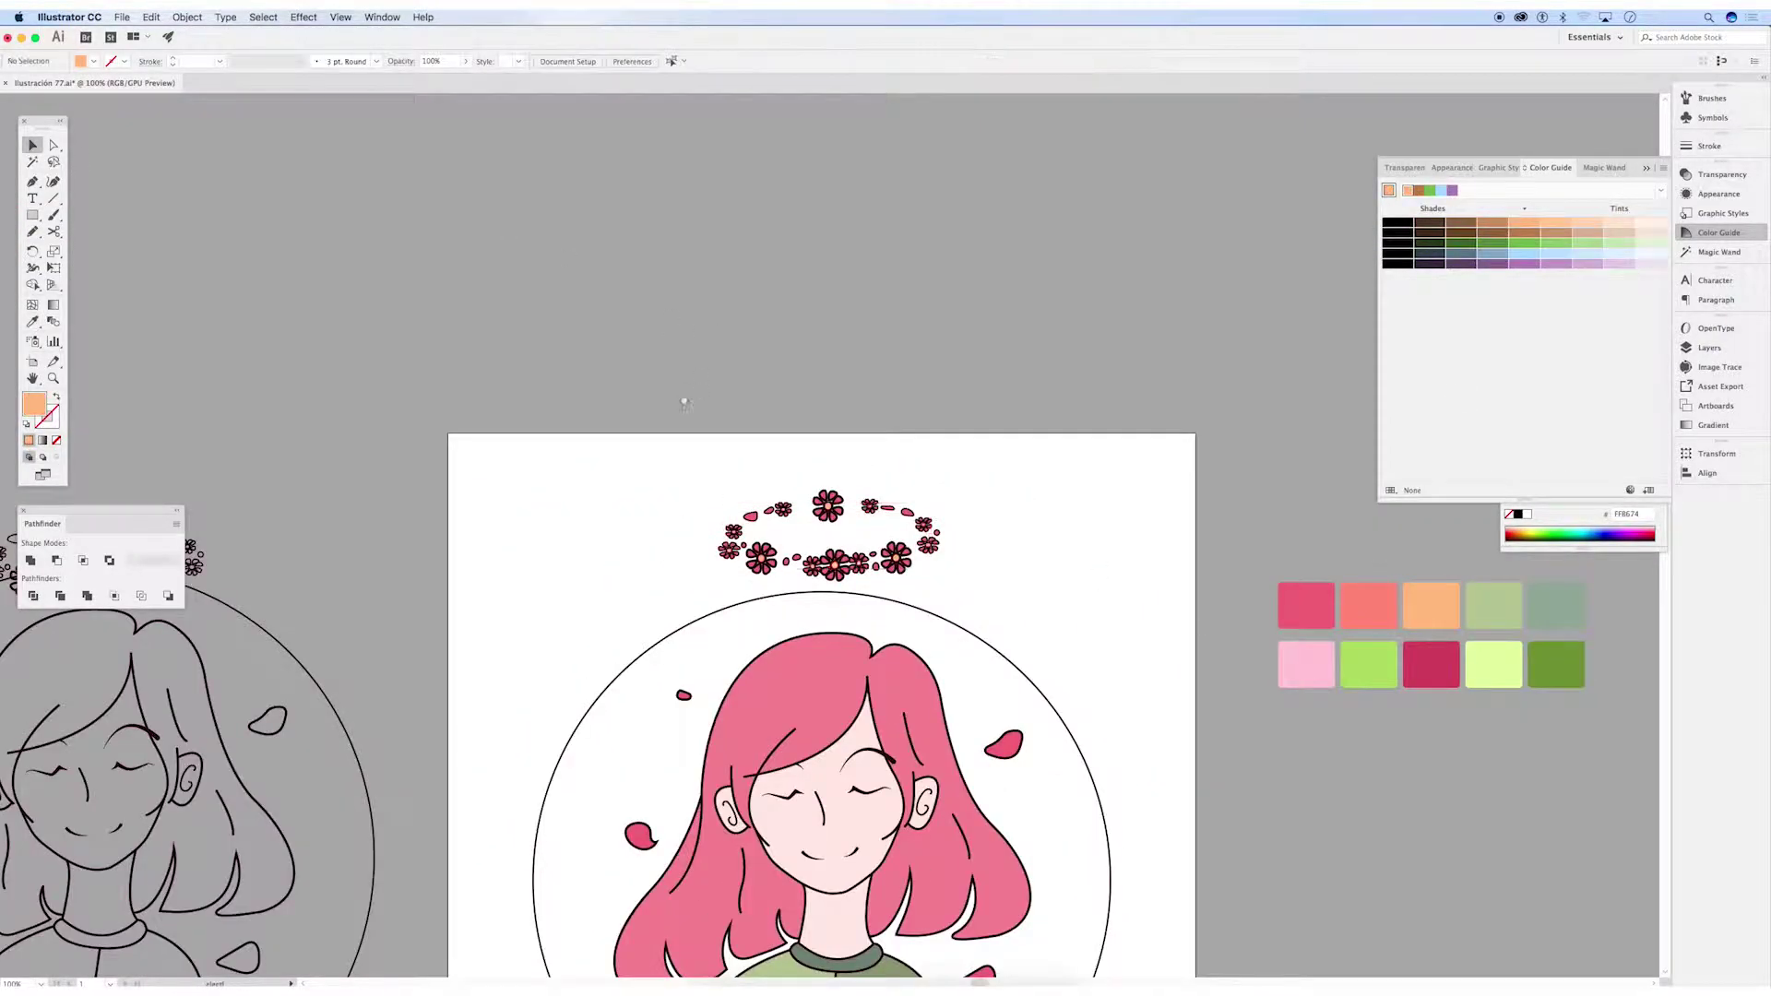
pyautogui.press('super+plus')
pyautogui.press('super+plus')
pyautogui.press('super+plus')
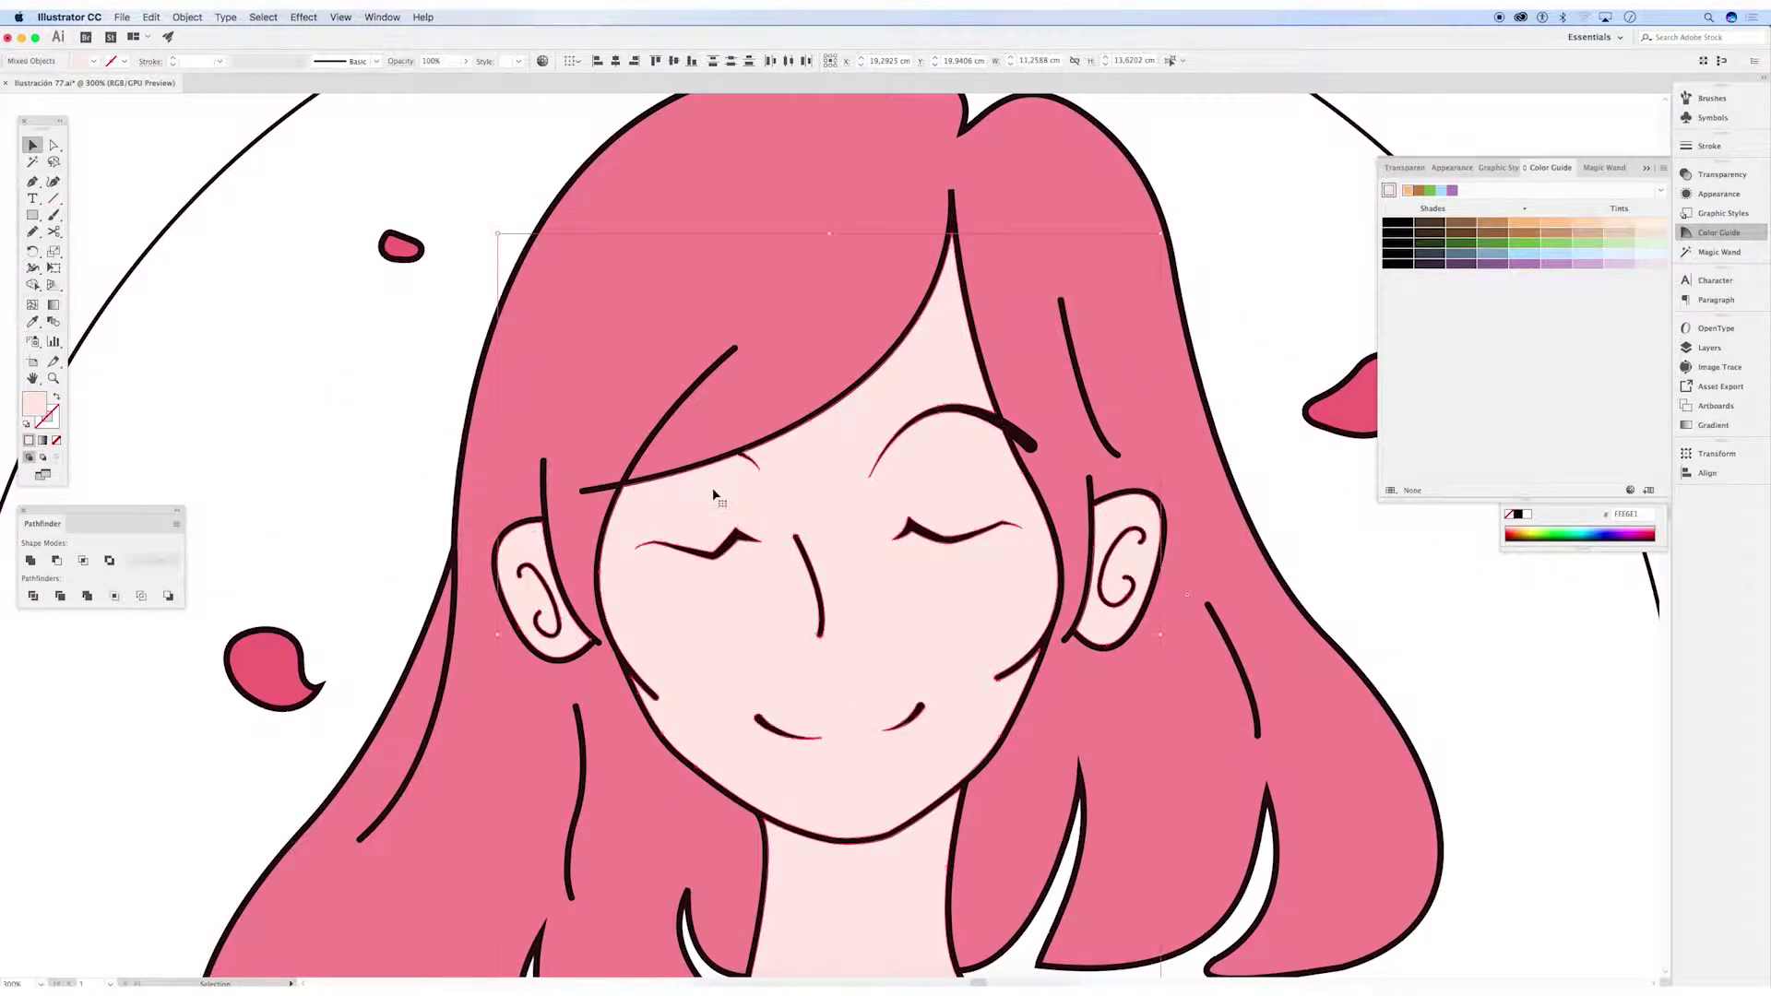
pyautogui.keyDown('shift'); pyautogui.click(871, 891); pyautogui.keyUp('shift')
pyautogui.moveTo(50, 238); pyautogui.dragTo(97, 238)
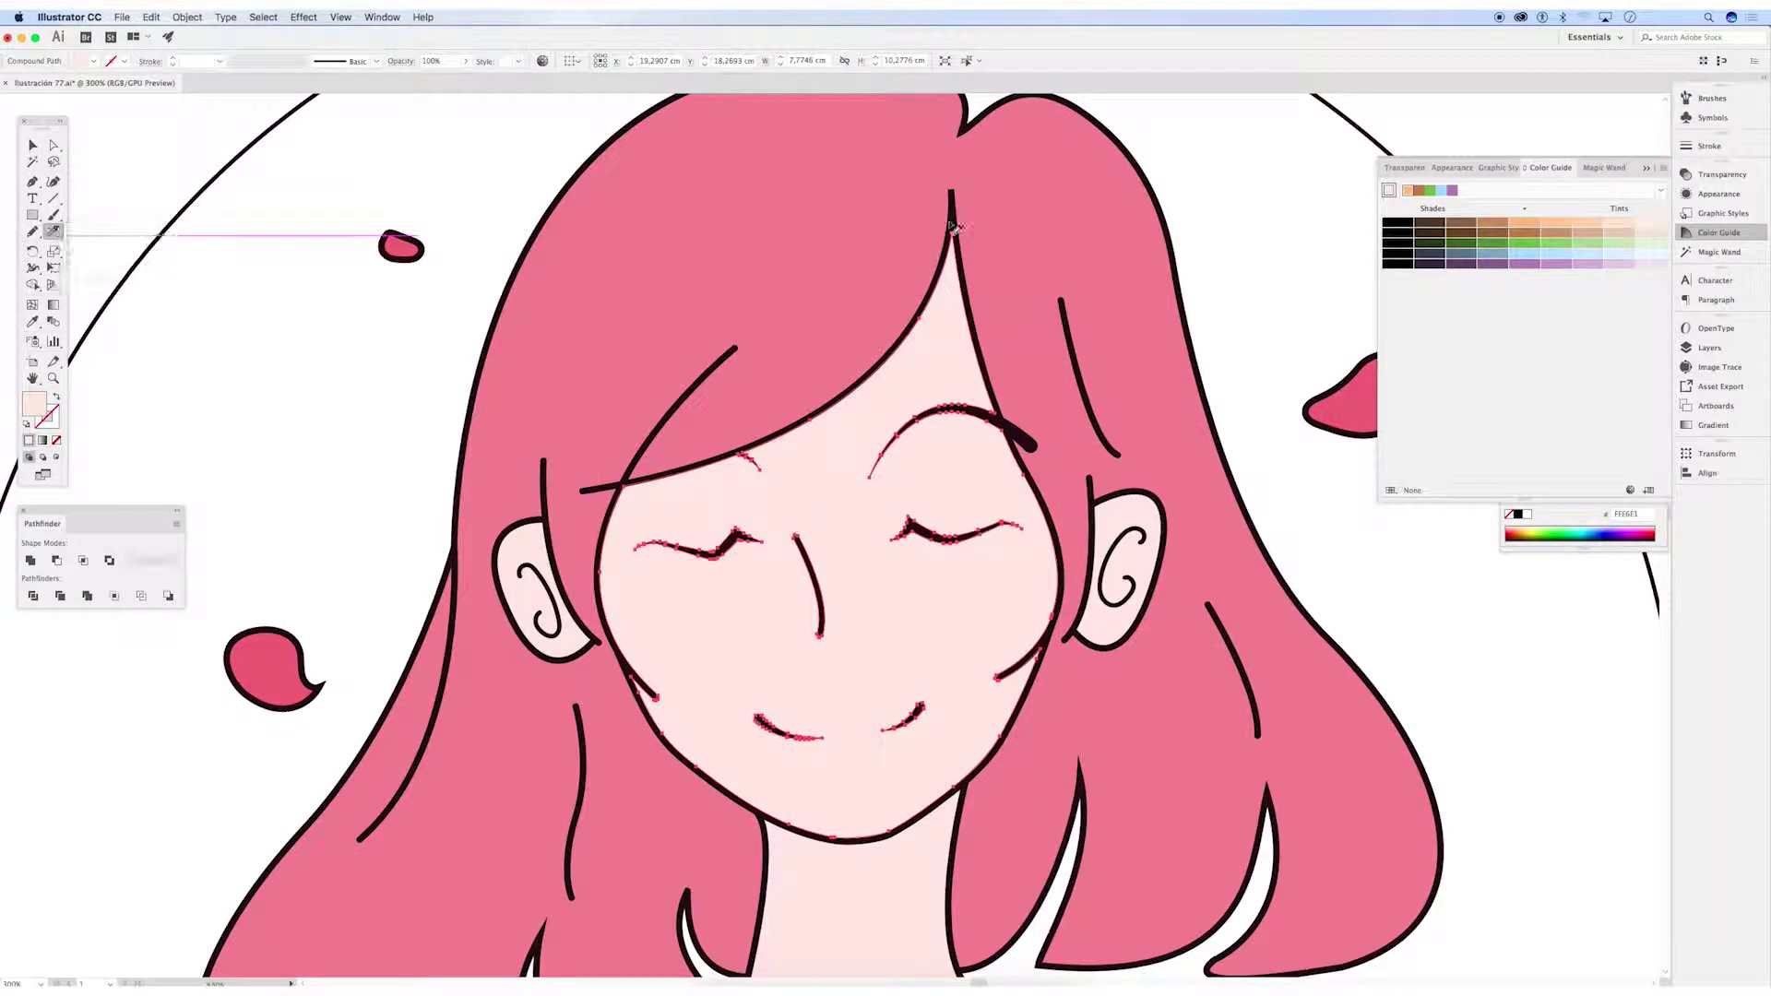
pyautogui.press('super+1')
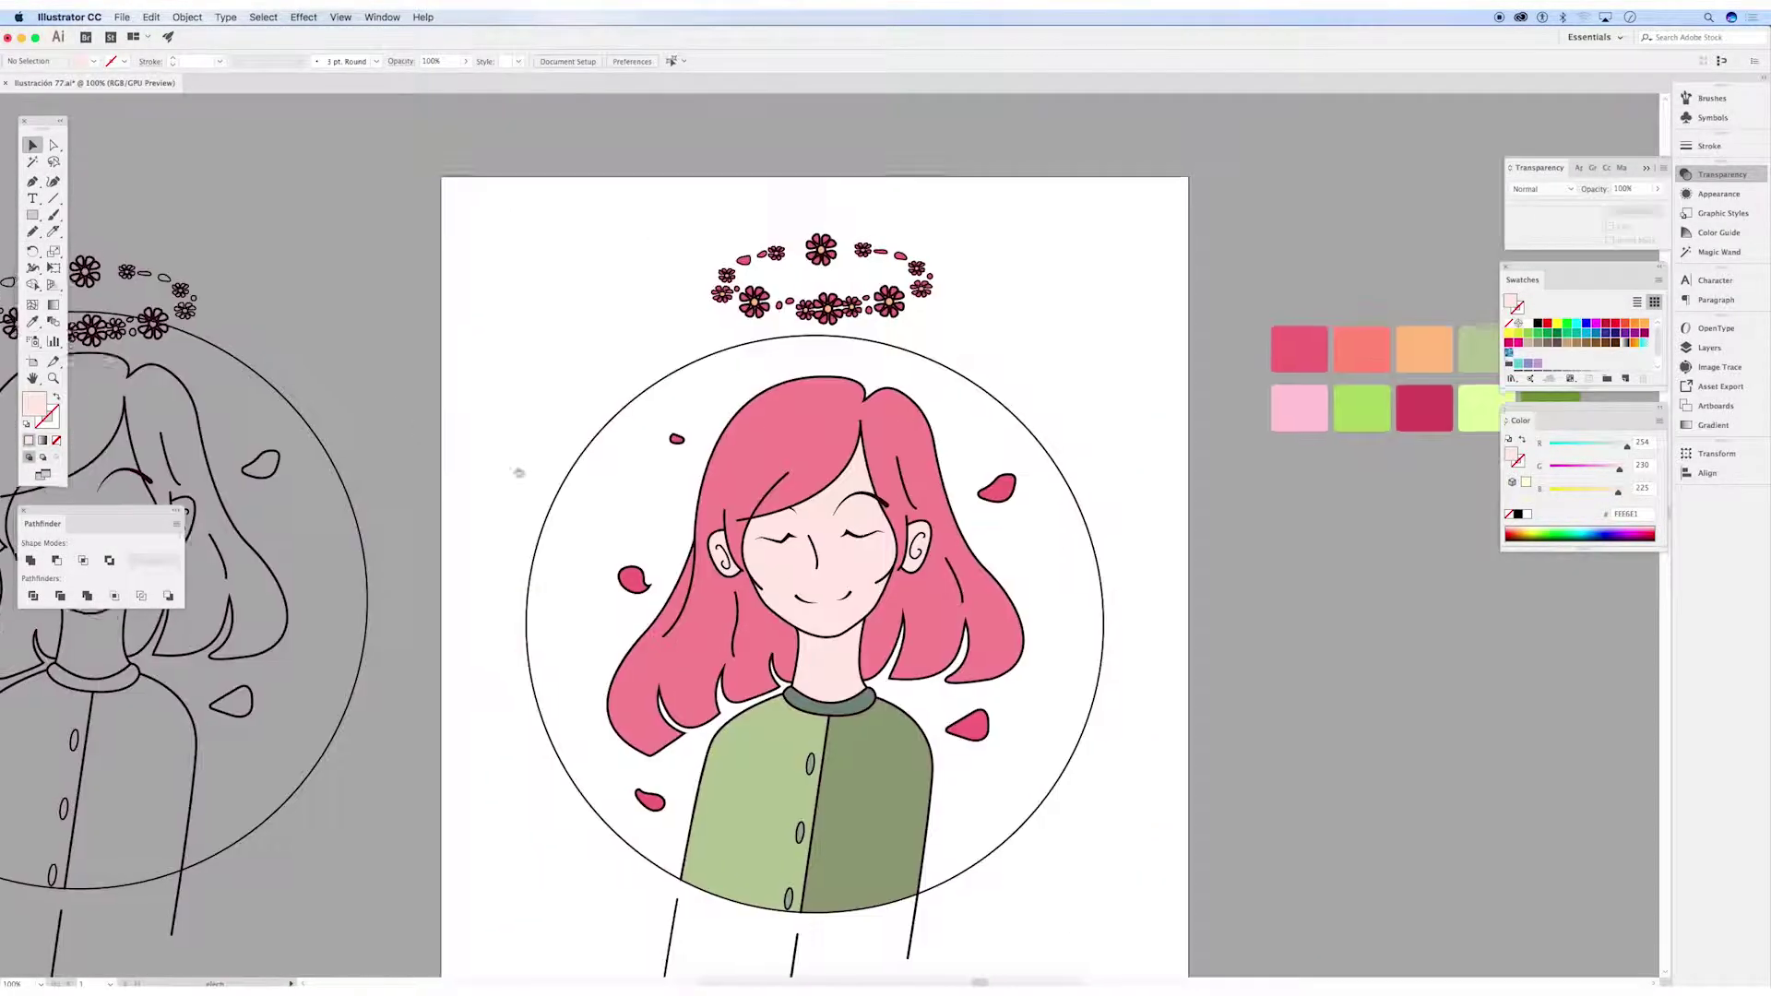
pyautogui.press('i')
pyautogui.click(1368, 344)
# Lower the shadow shape's opacity in the Transparency panel
pyautogui.click(1657, 189)
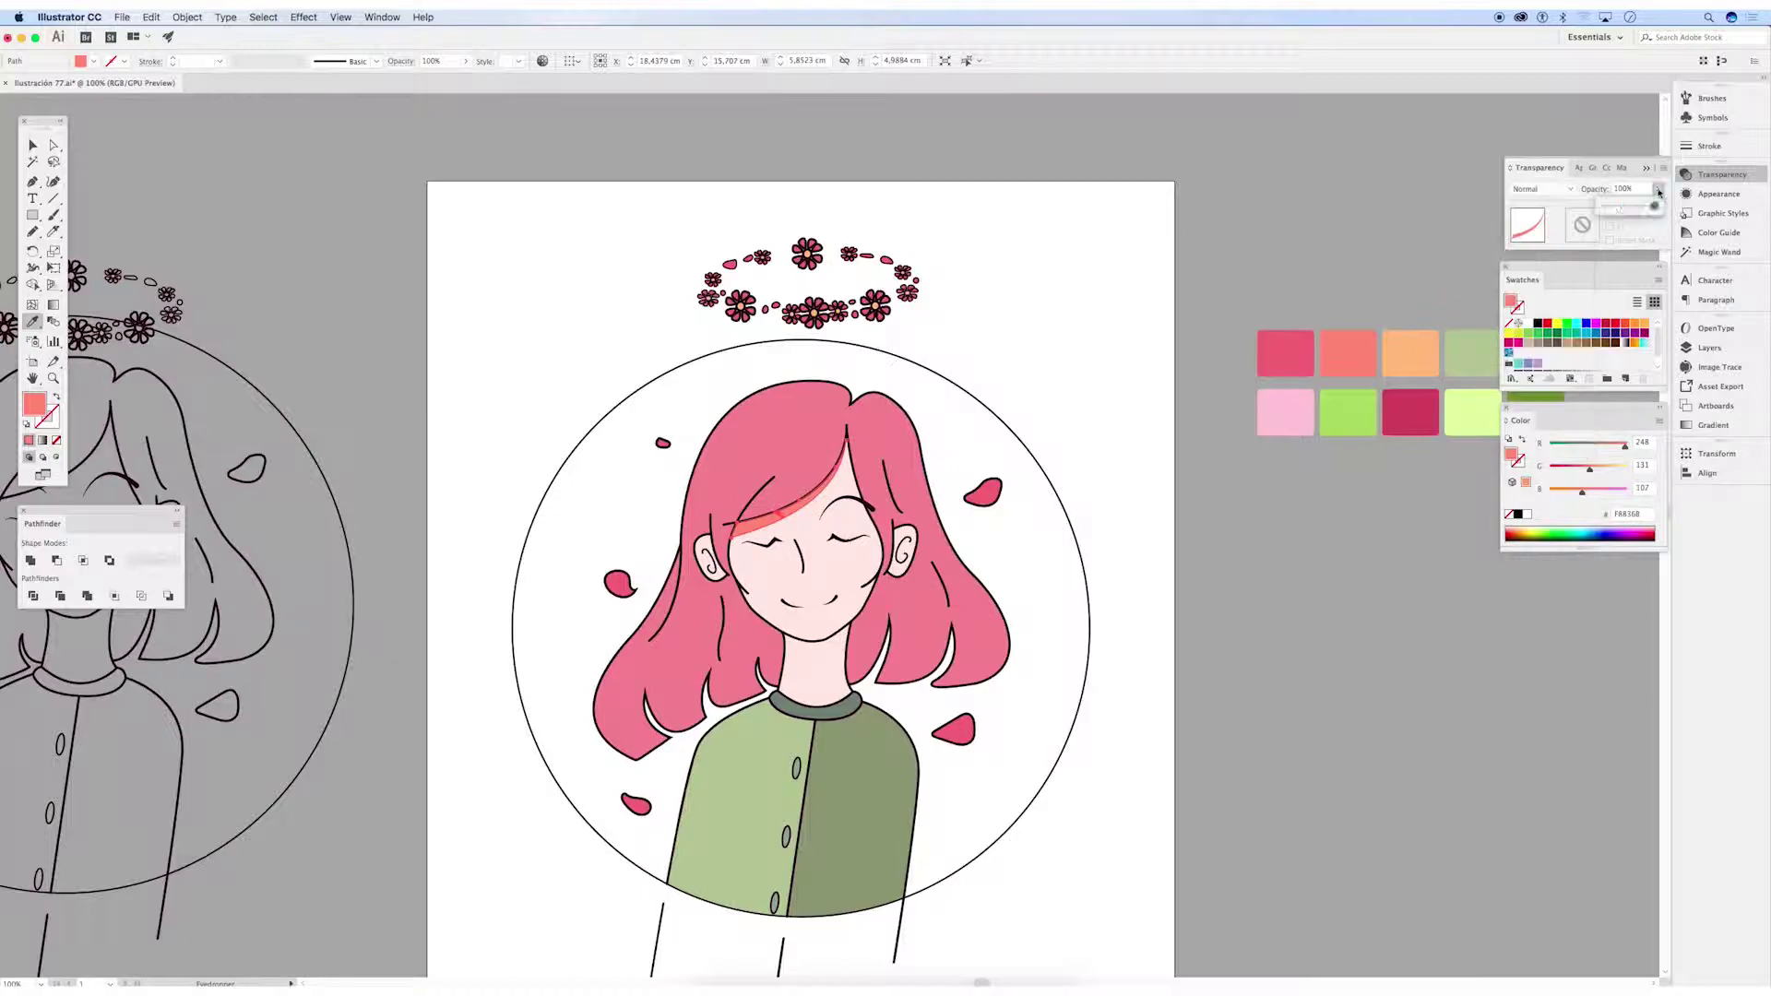
pyautogui.press('v')
pyautogui.scroll(-1, 400, 169)
pyautogui.click(400, 170)
# Add translucent coral shading to the neck and inside the ear spiral
pyautogui.press('super+equal')
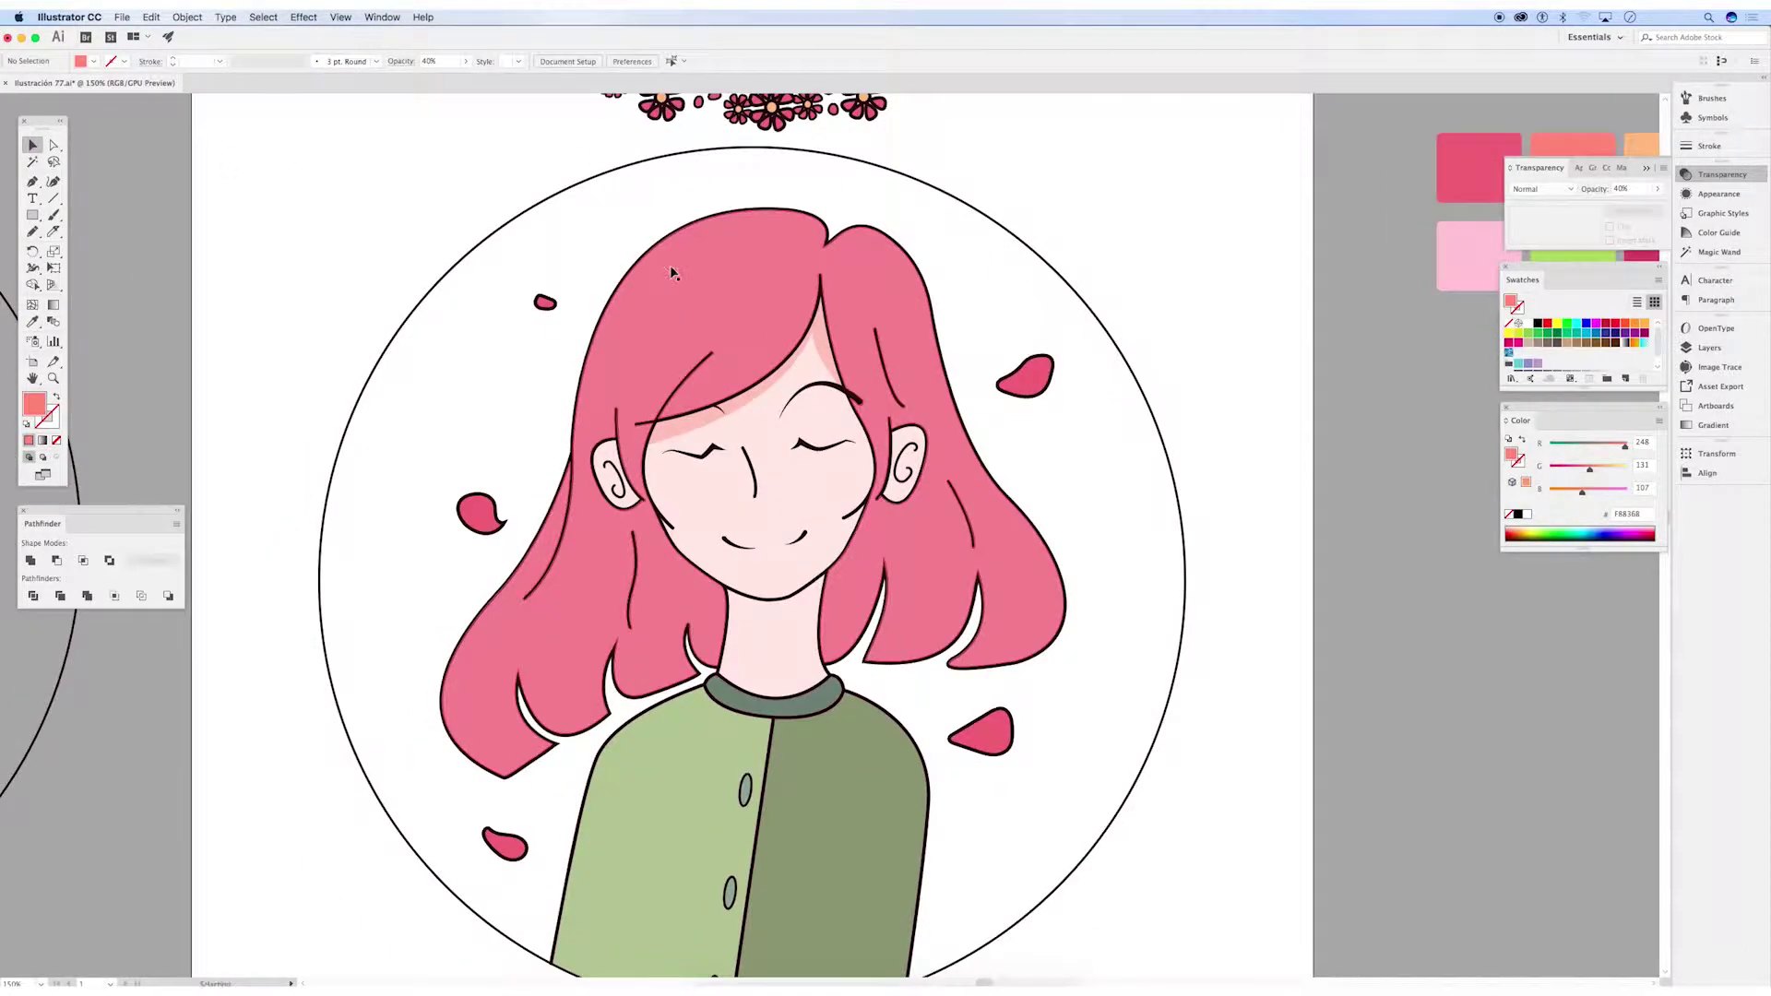
pyautogui.press('super+equal')
pyautogui.press('super+equal')
pyautogui.press('super+equal')
pyautogui.scroll(-5, 882, 665)
pyautogui.click(883, 664)
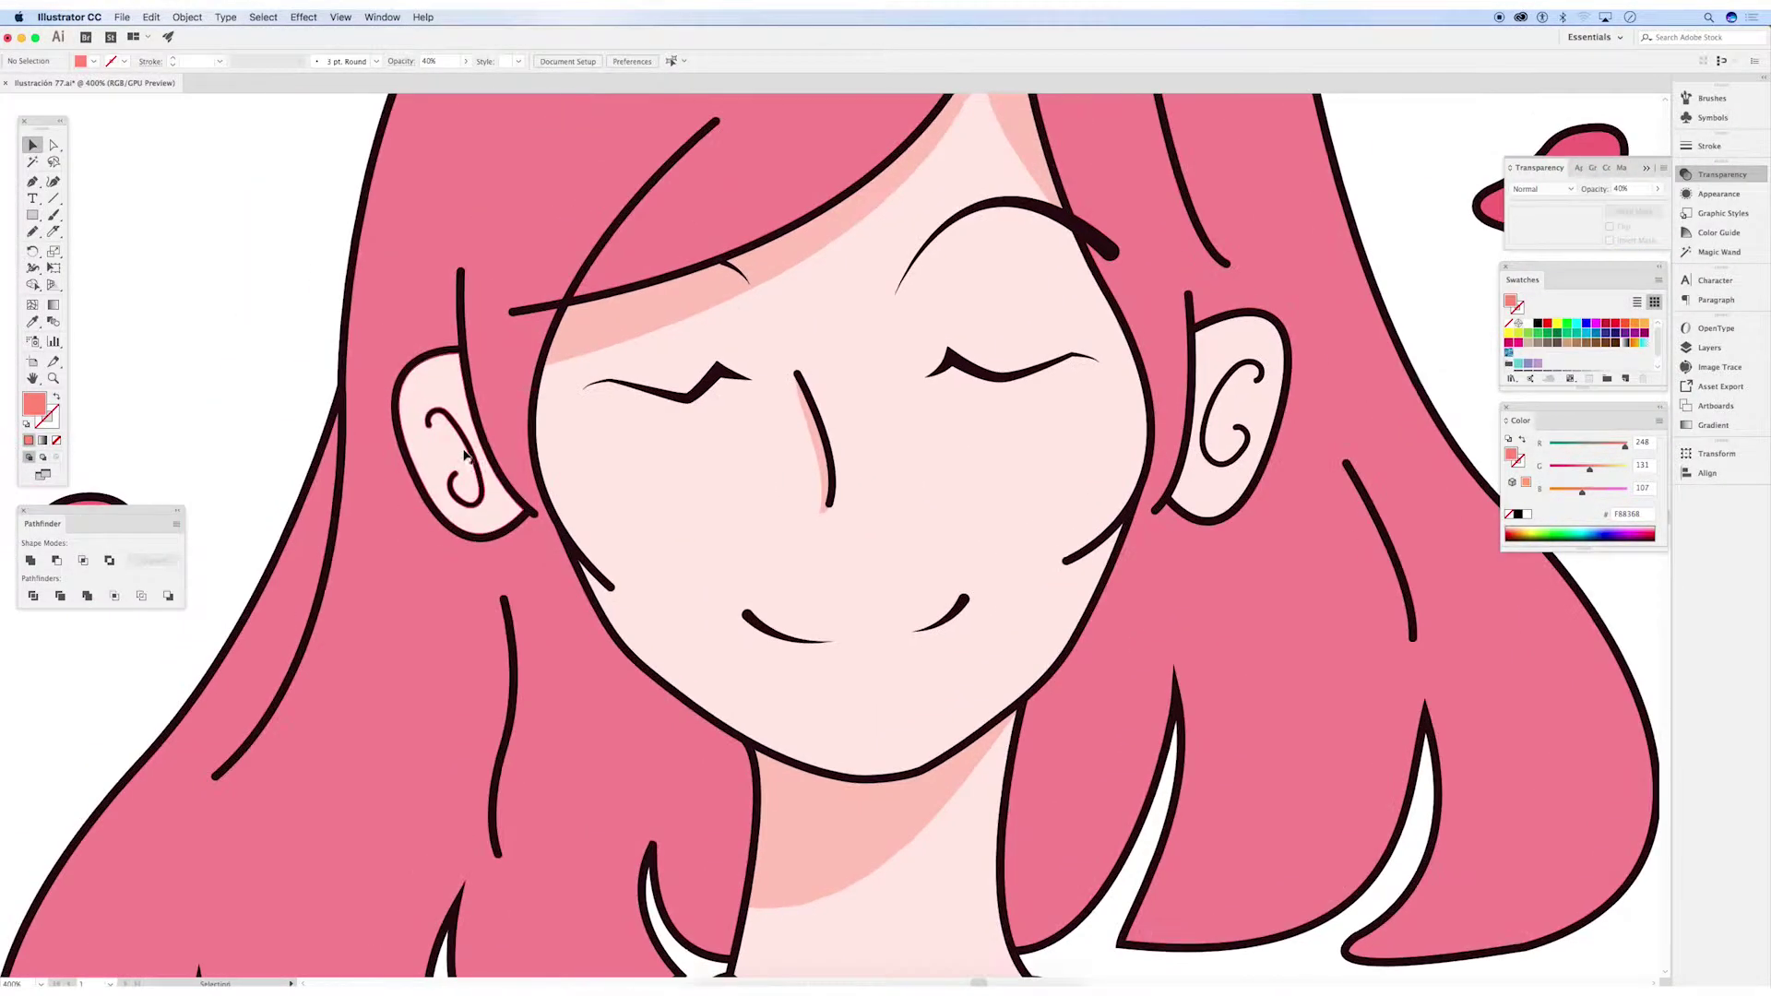
pyautogui.click(466, 454)
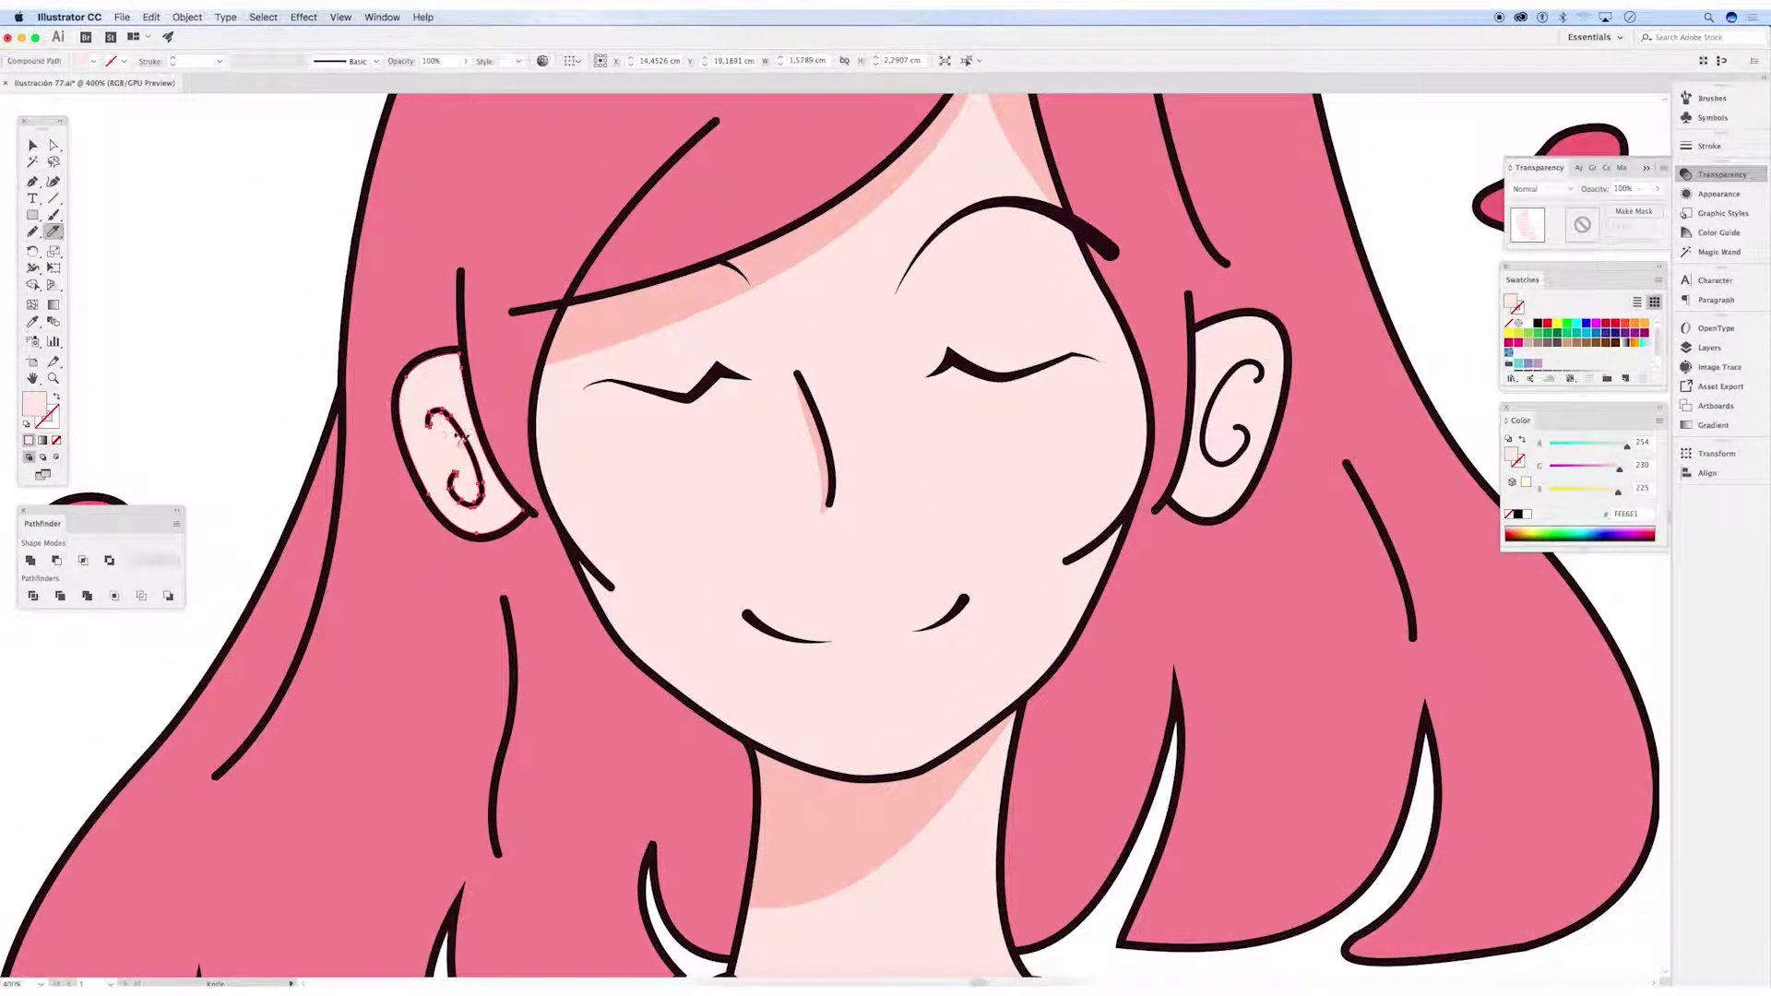
pyautogui.press('v')
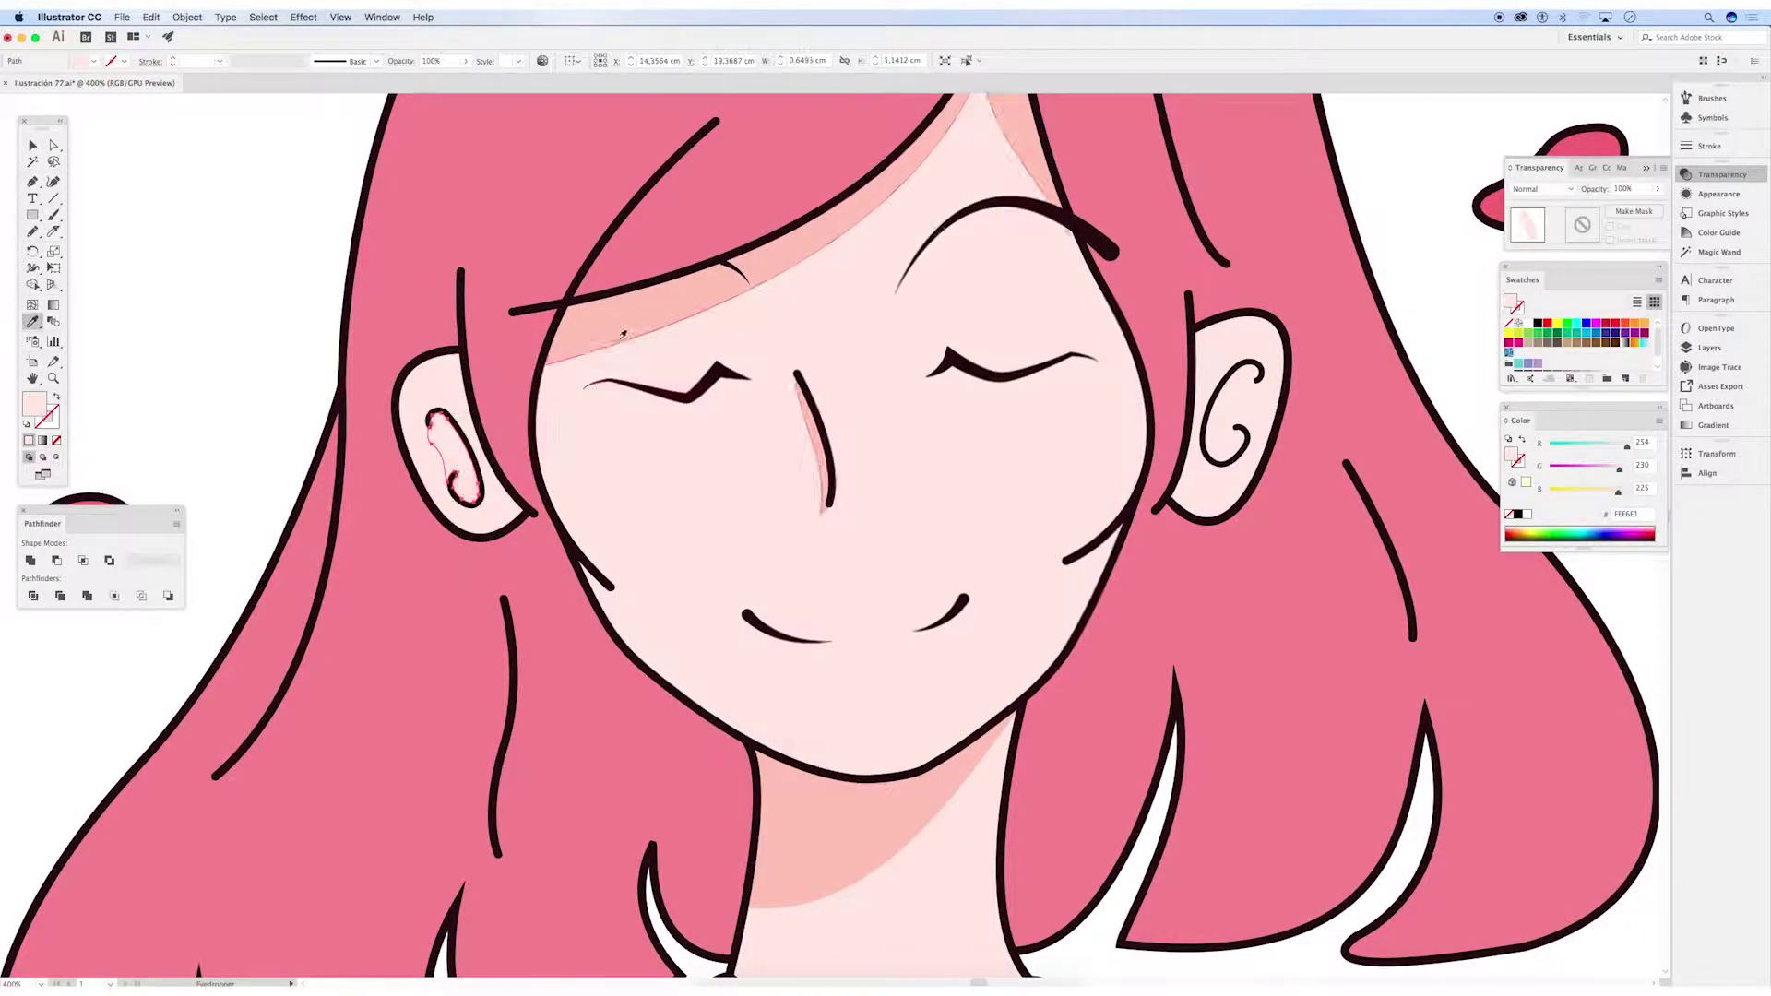
pyautogui.press('super+shift+a')
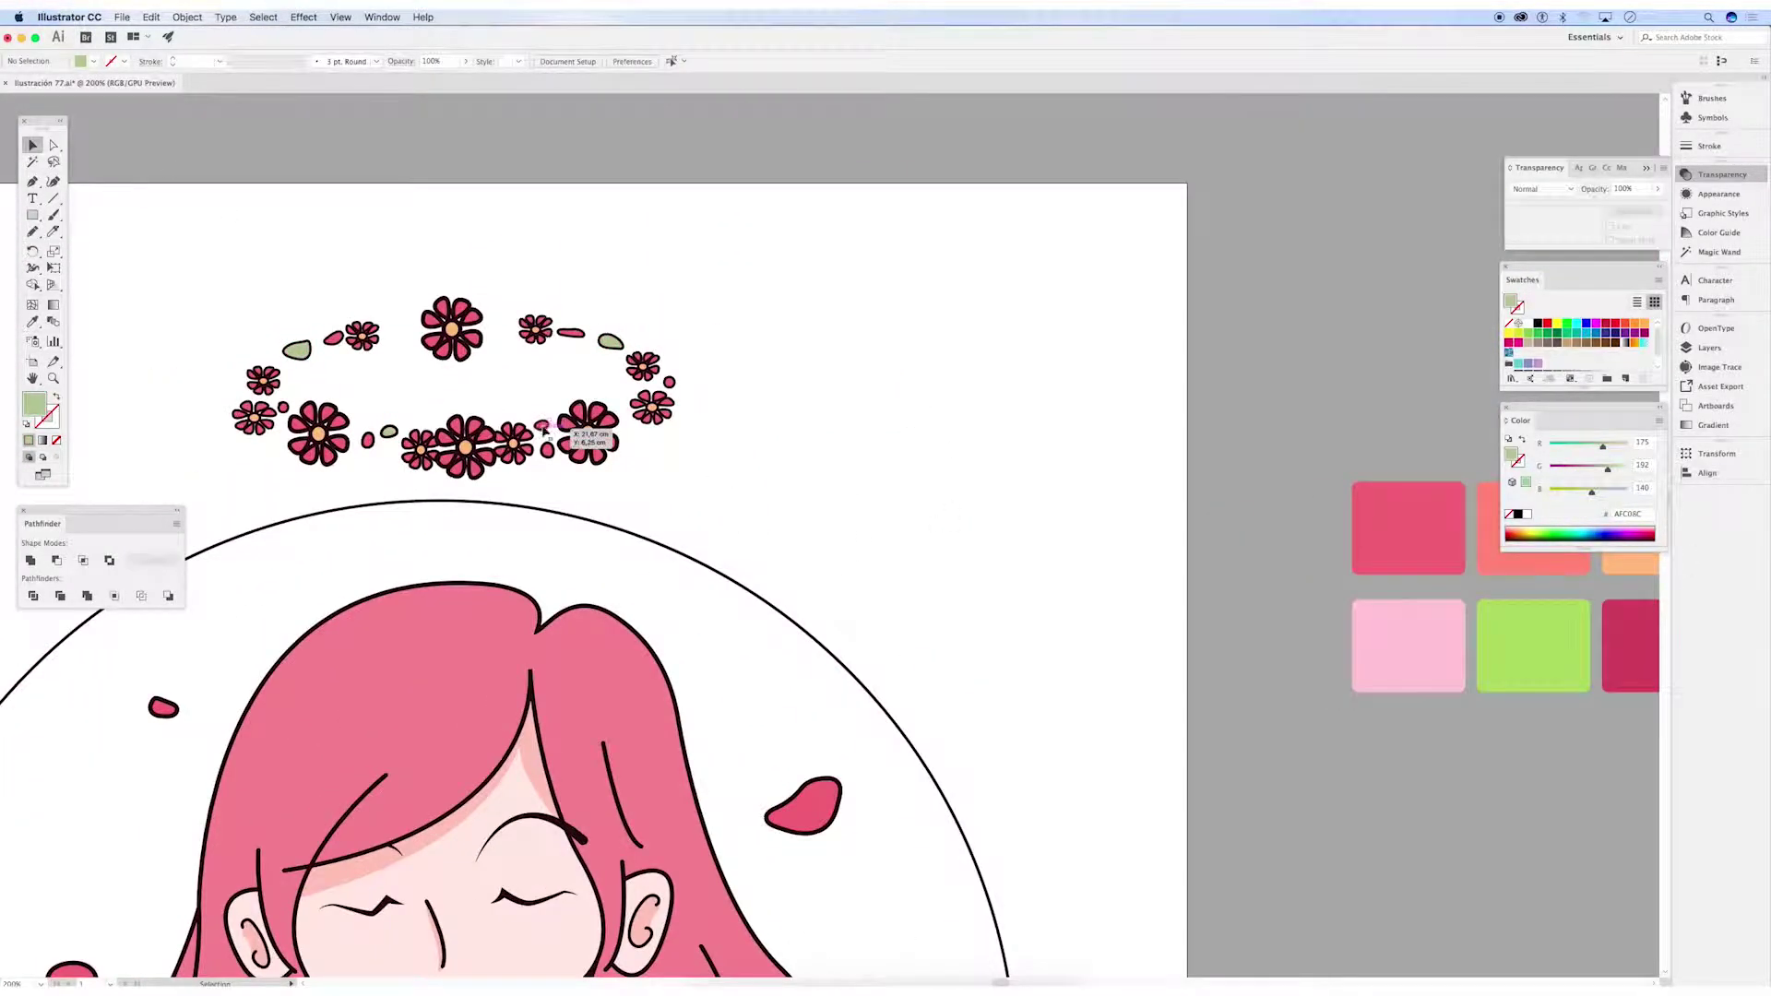
# Recolour some crown petals green and fill the background circle with coral FB8368
pyautogui.click(543, 428)
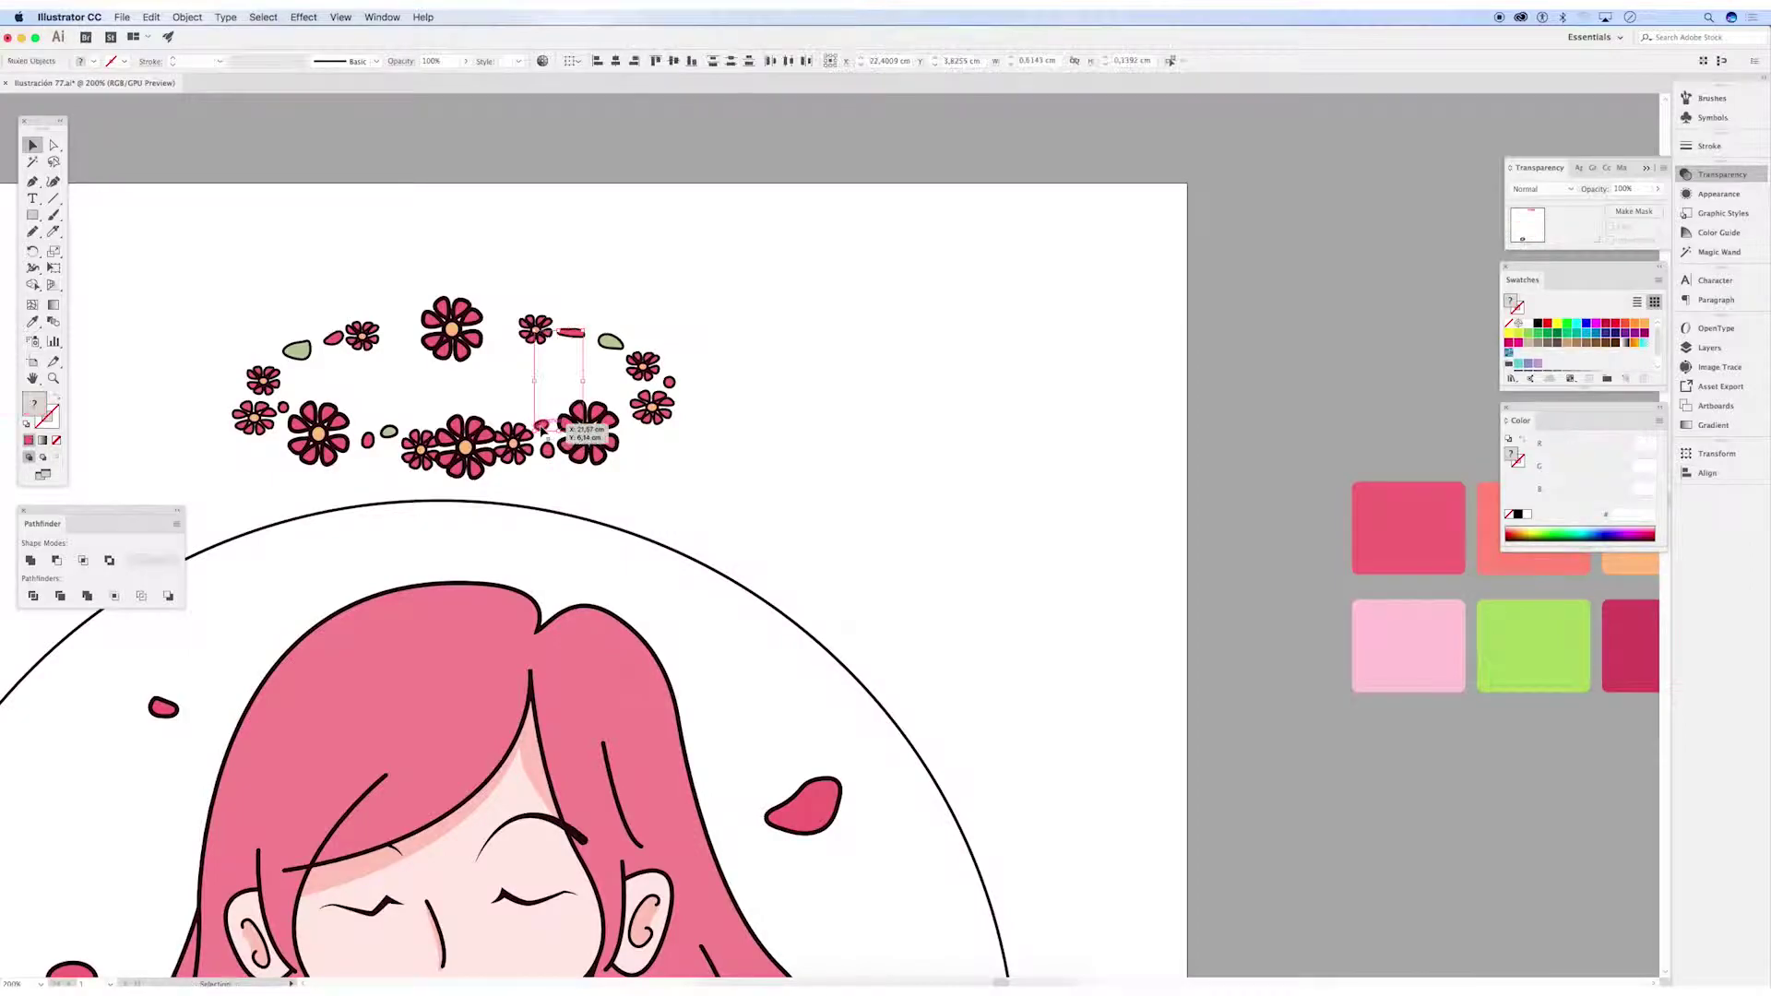
pyautogui.hscroll(5, 1103, 517)
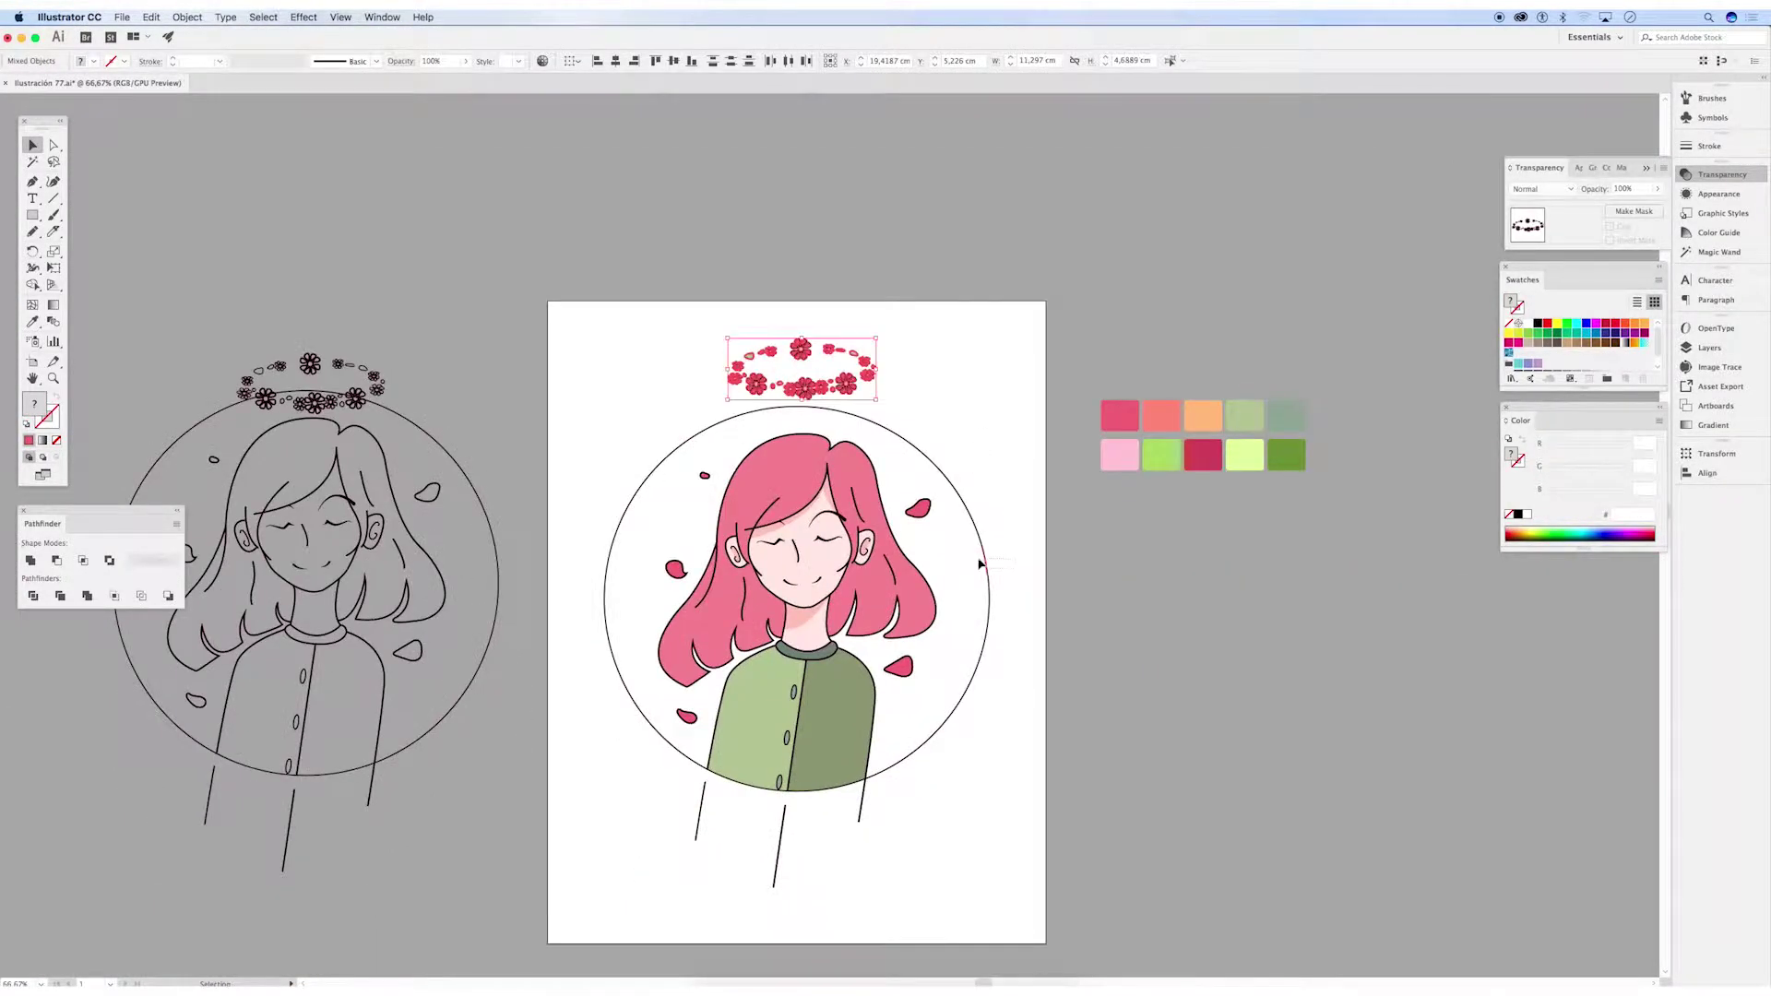
pyautogui.click(32, 321)
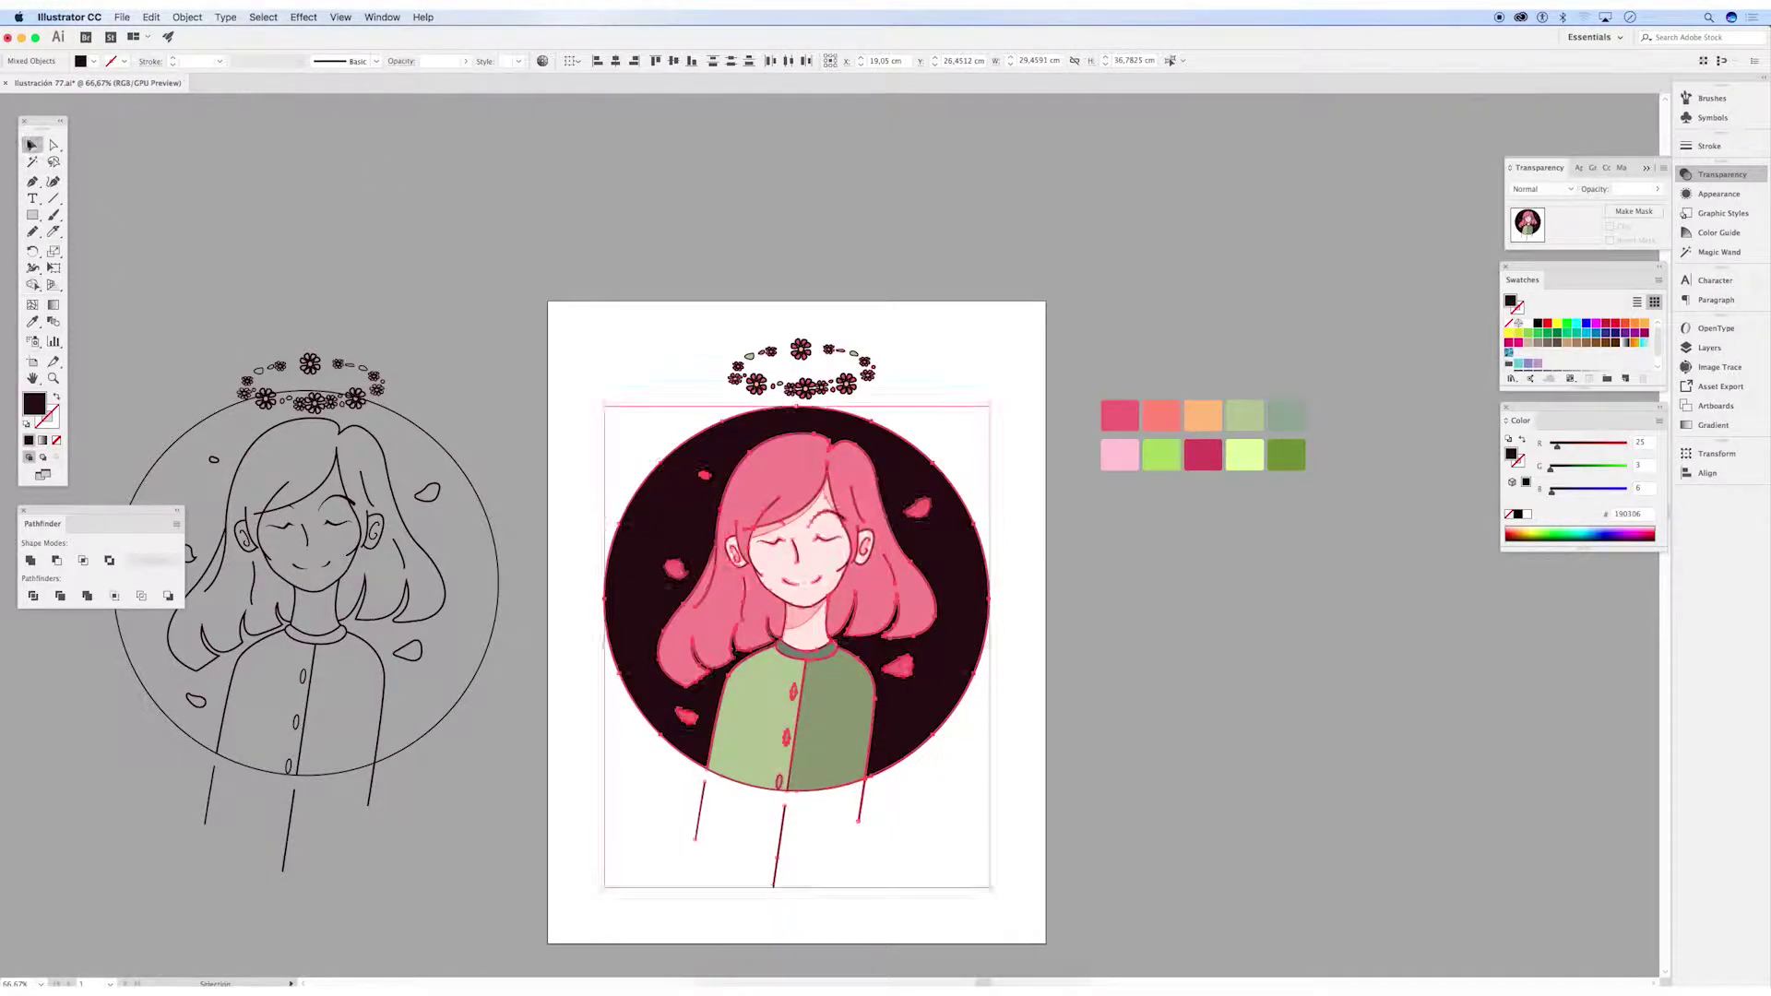
pyautogui.click(1120, 415)
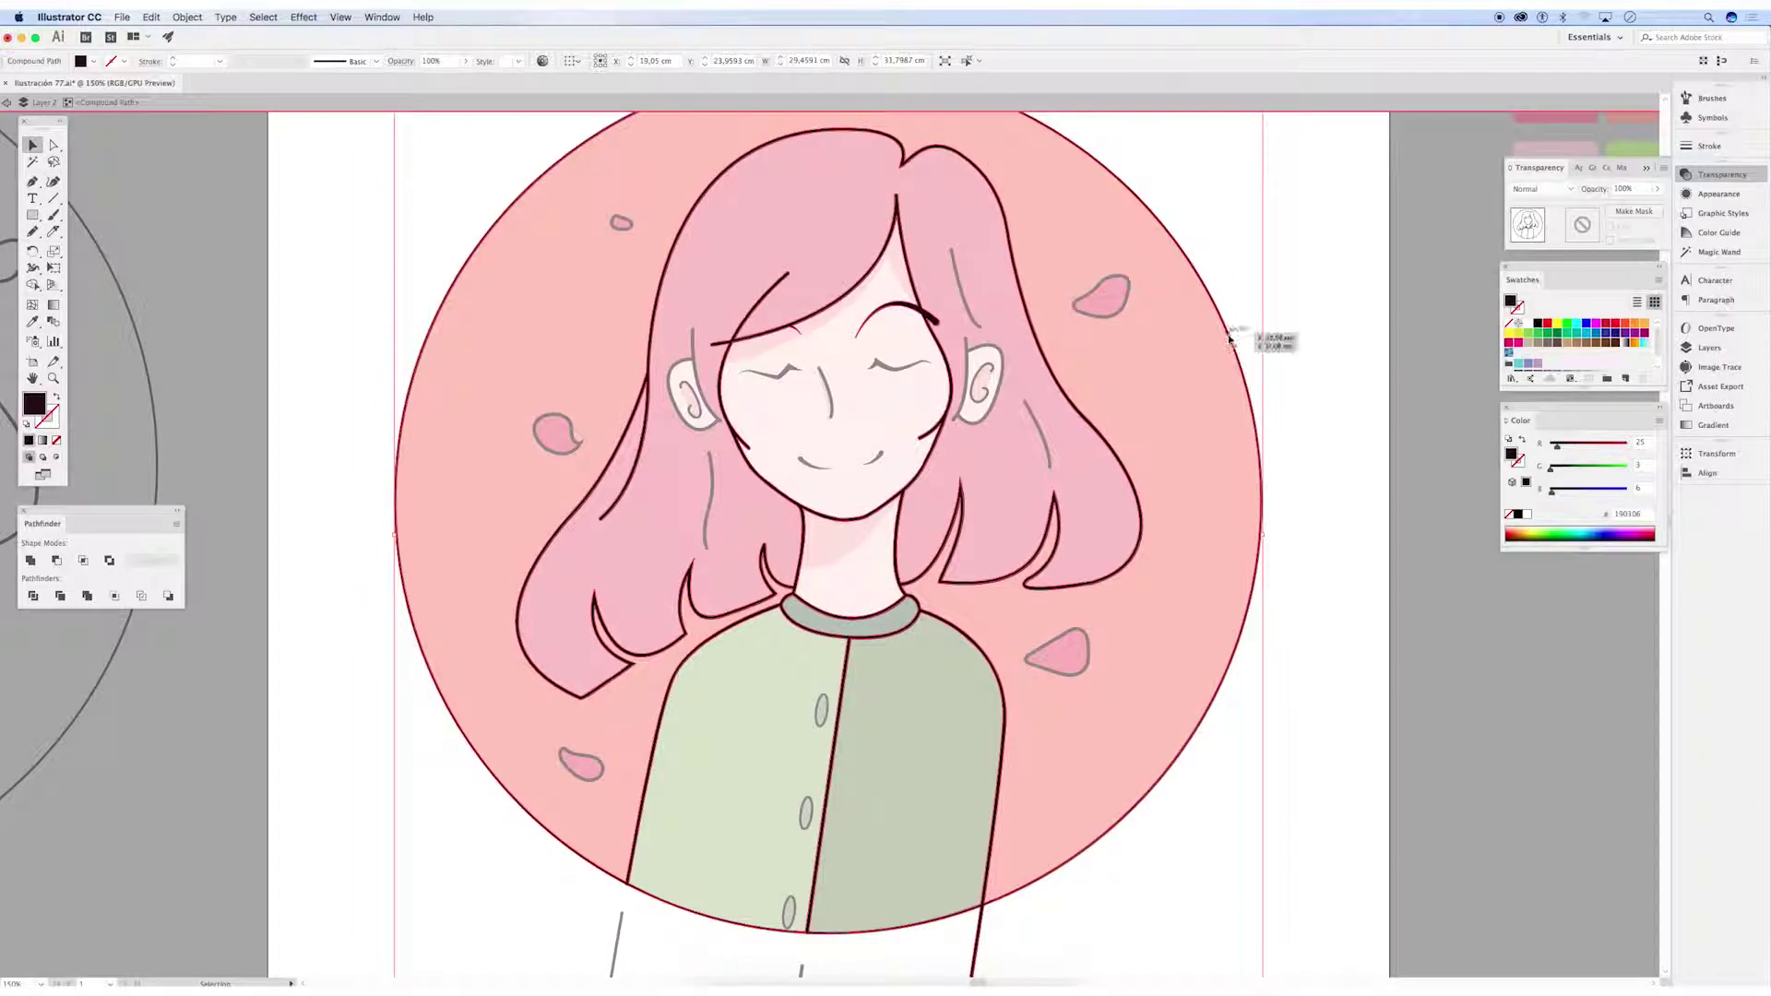
pyautogui.press('Escape')
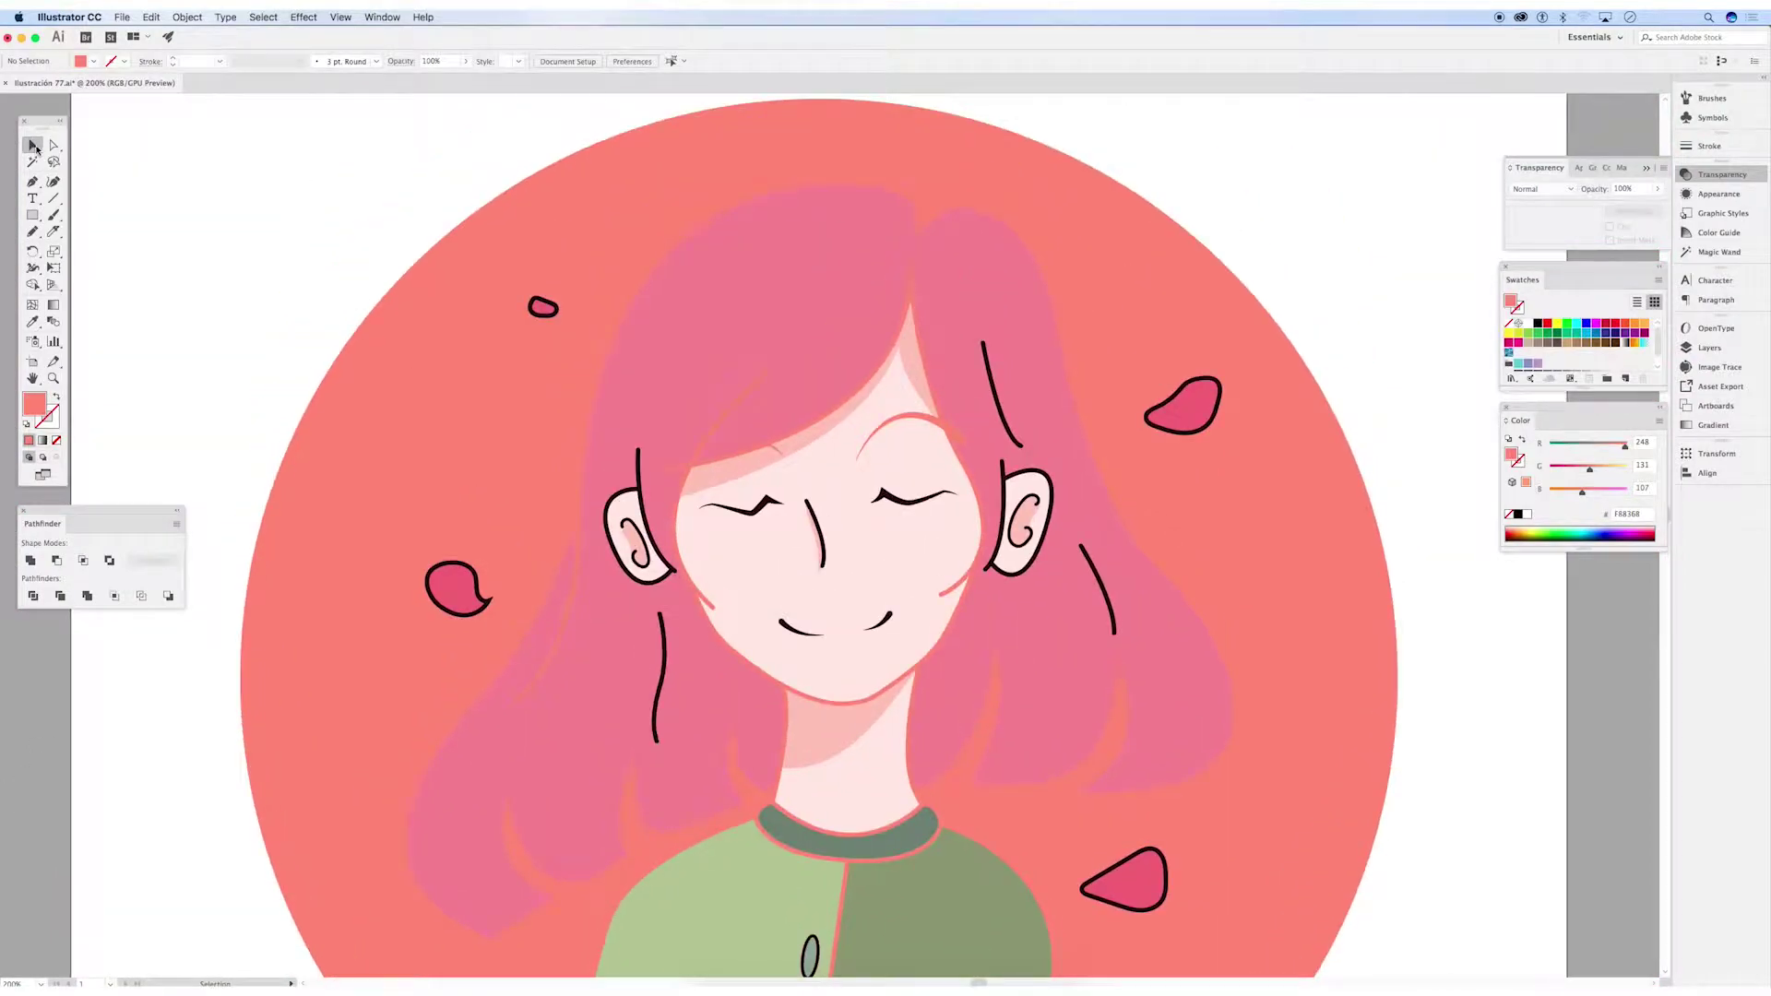
# Remove the hair strand outline and paint white highlights along the top of the hair
pyautogui.click(664, 610)
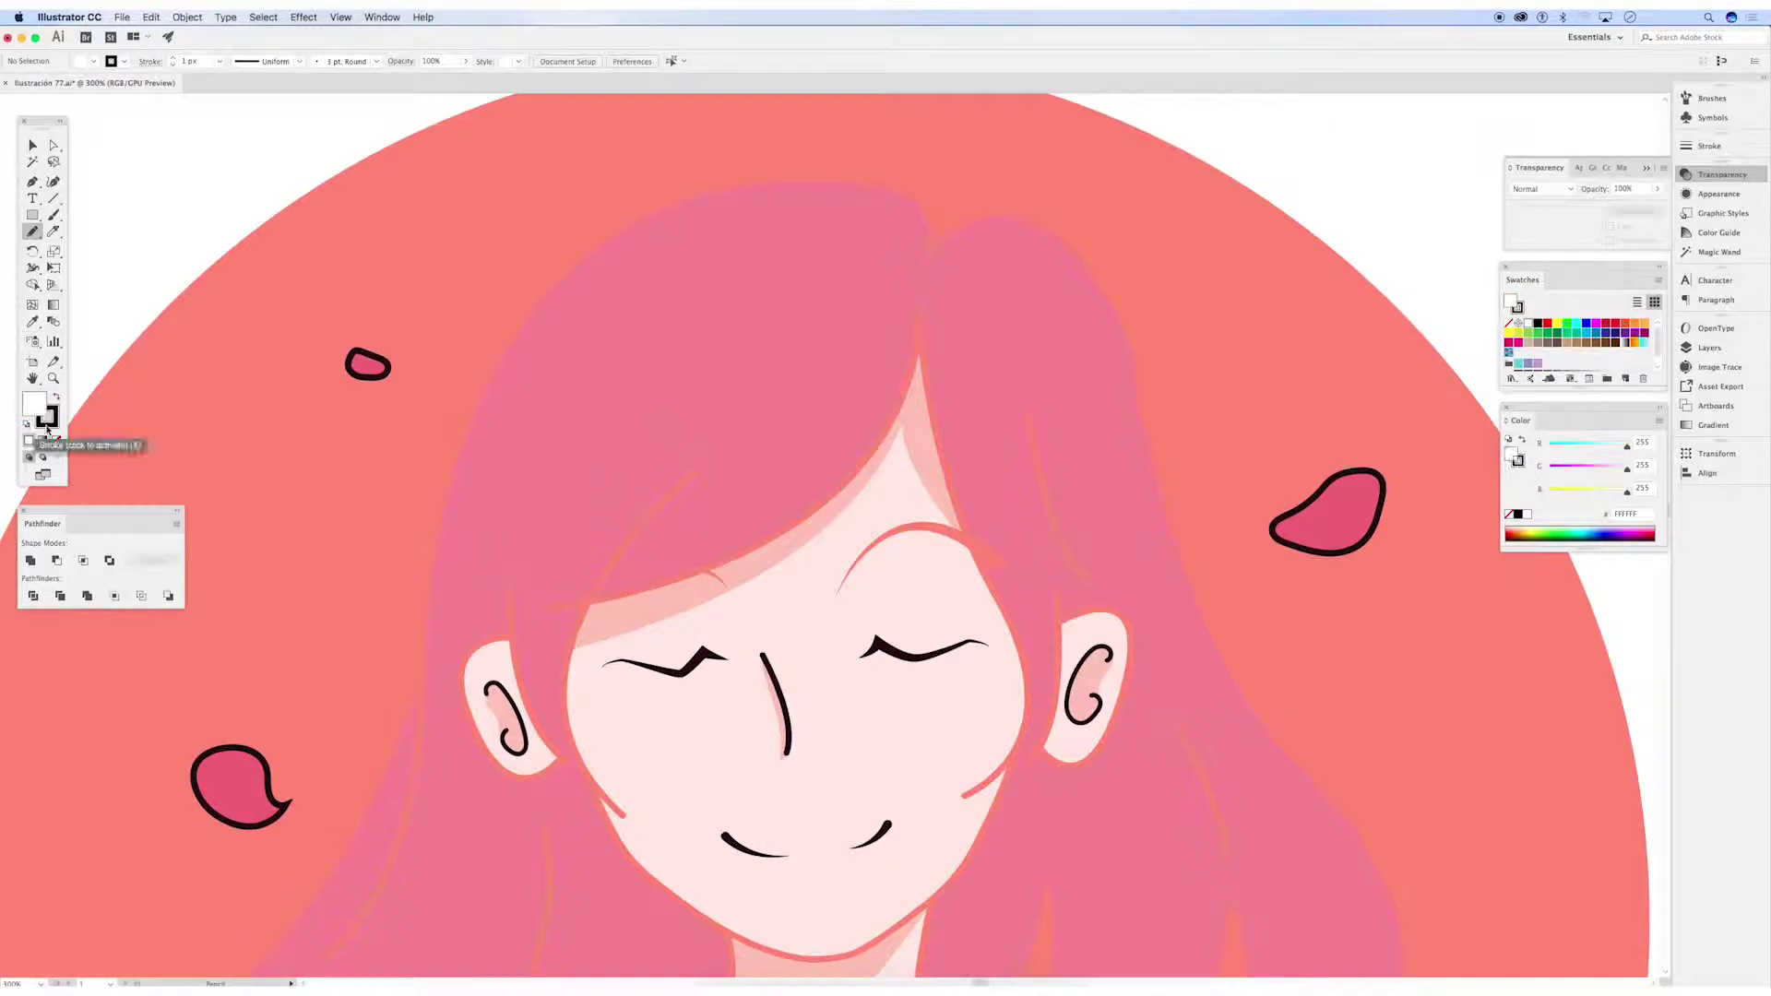
pyautogui.click(56, 440)
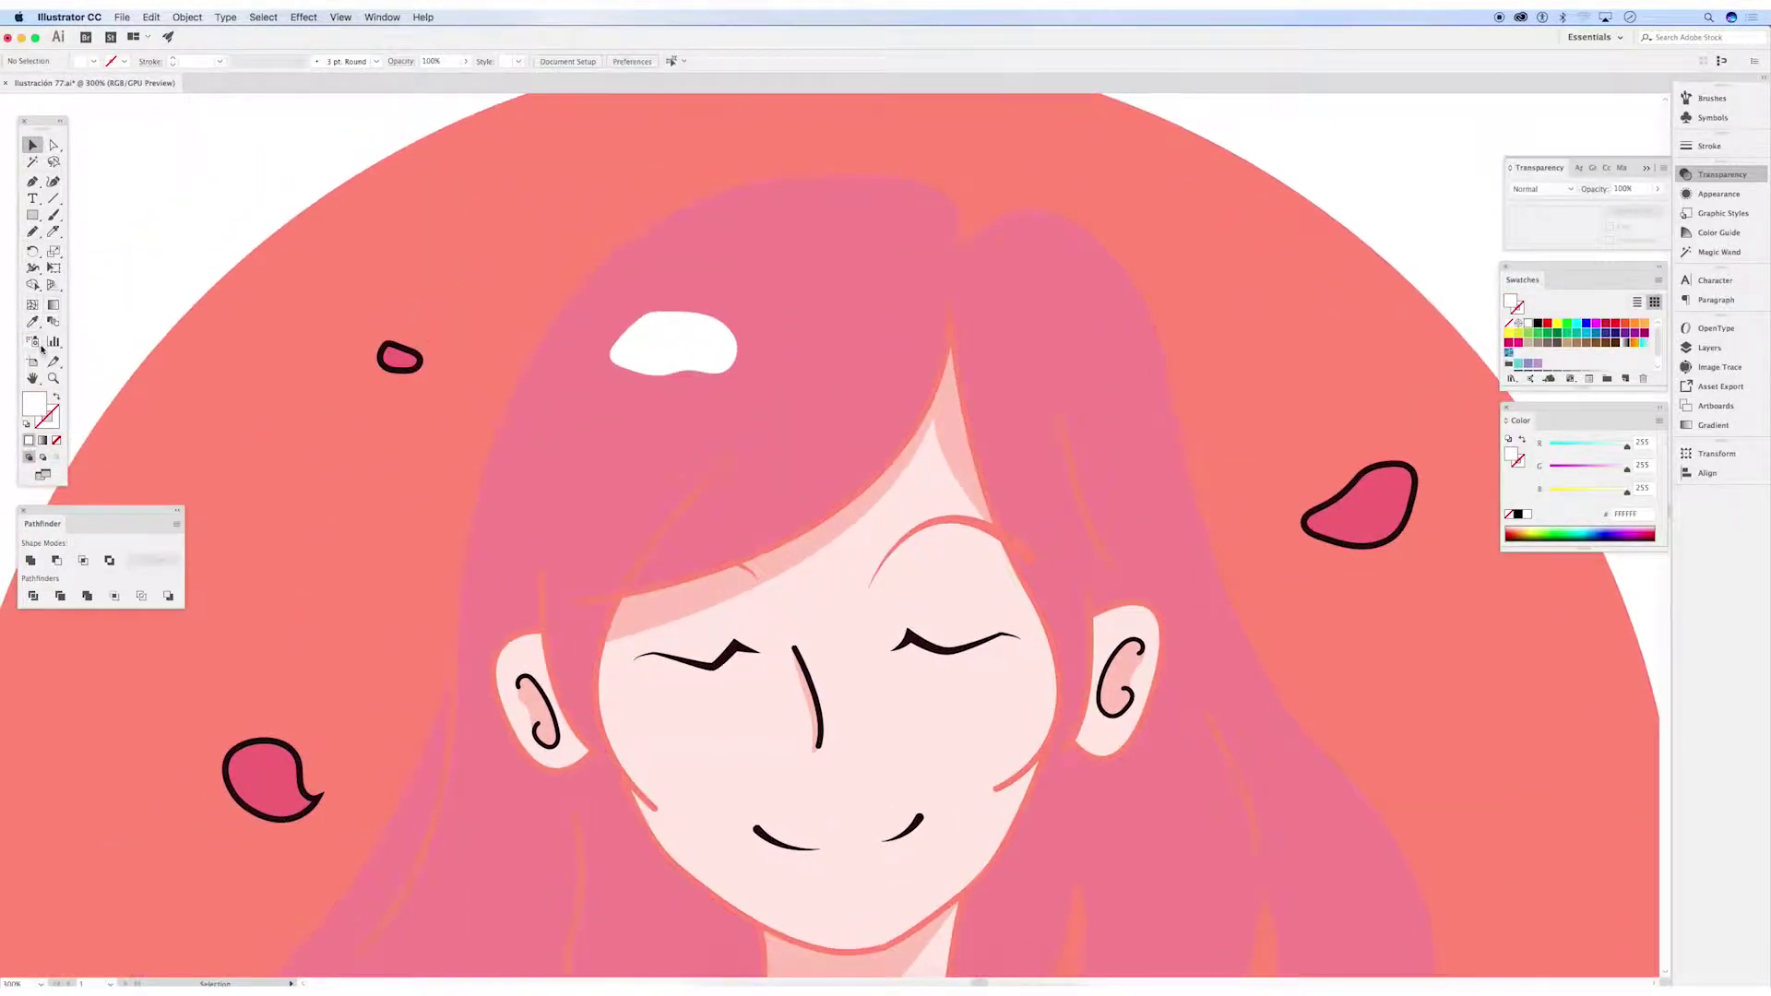
pyautogui.hscroll(2, 915, 311)
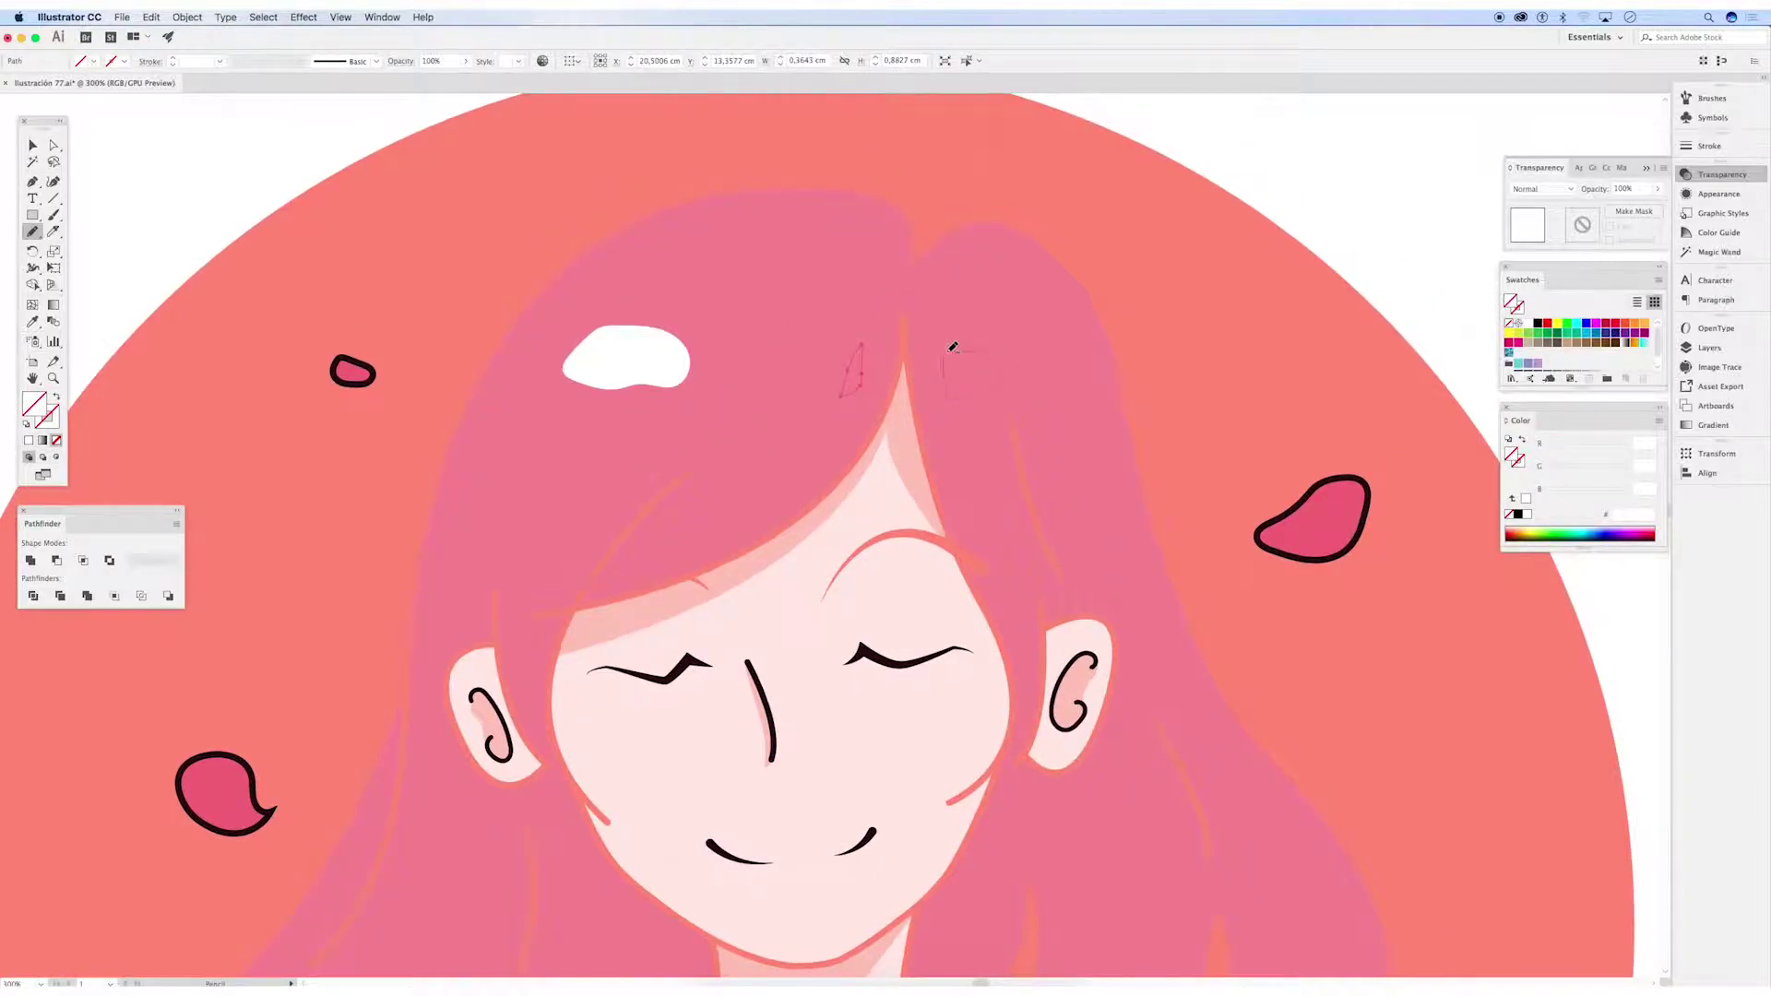
pyautogui.moveTo(861, 392); pyautogui.dragTo(862, 380)
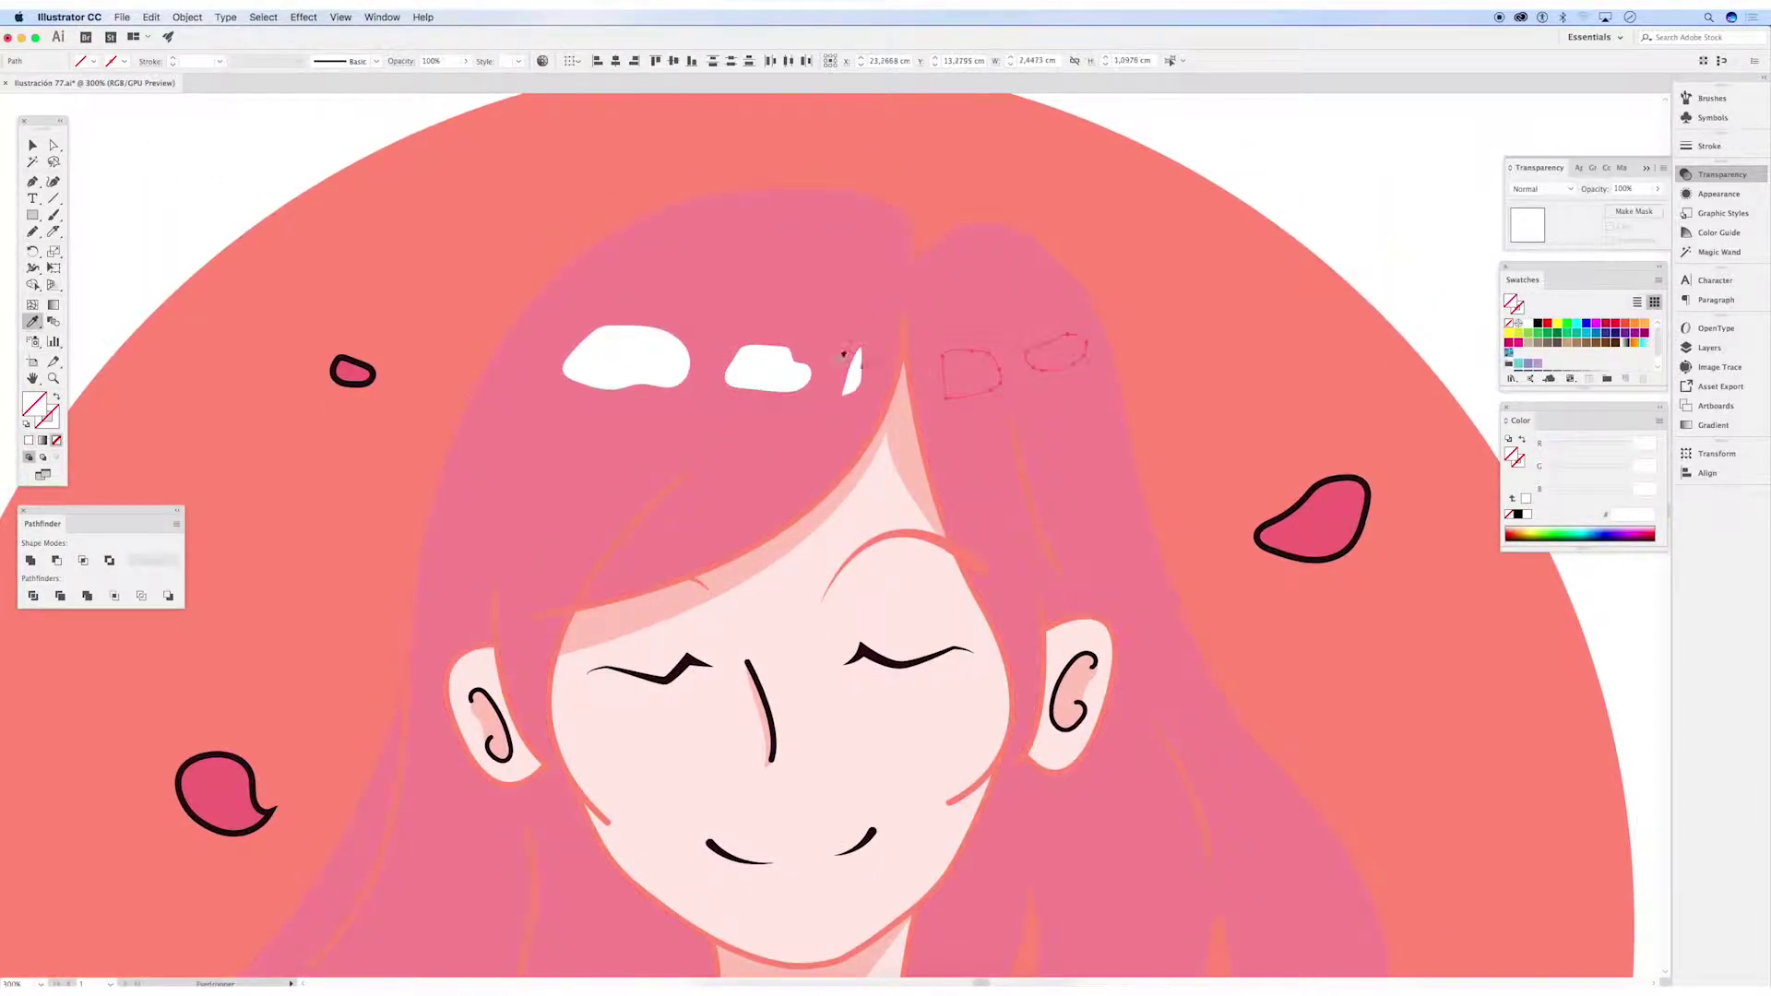
pyautogui.press('super+minus')
# Select the closed-eye strokes, mouth line and upper shirt button to check their outlines
pyautogui.click(659, 498)
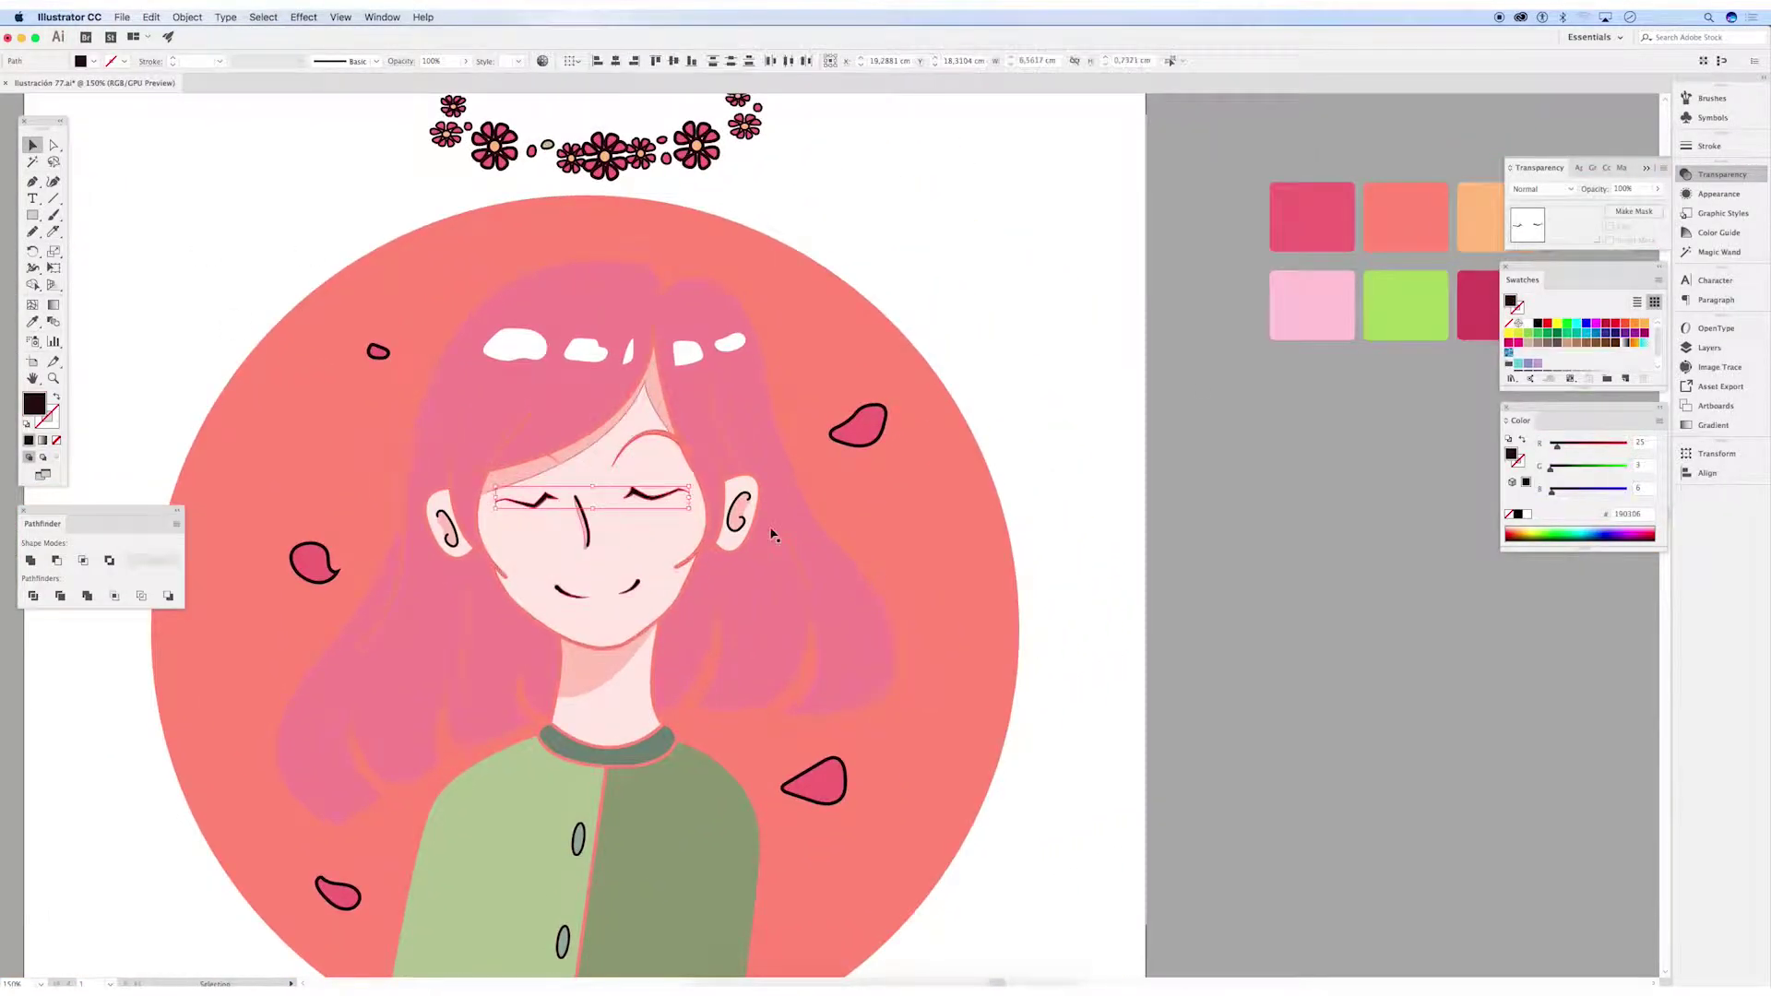
pyautogui.hscroll(-4, 163, 153)
pyautogui.click(749, 590)
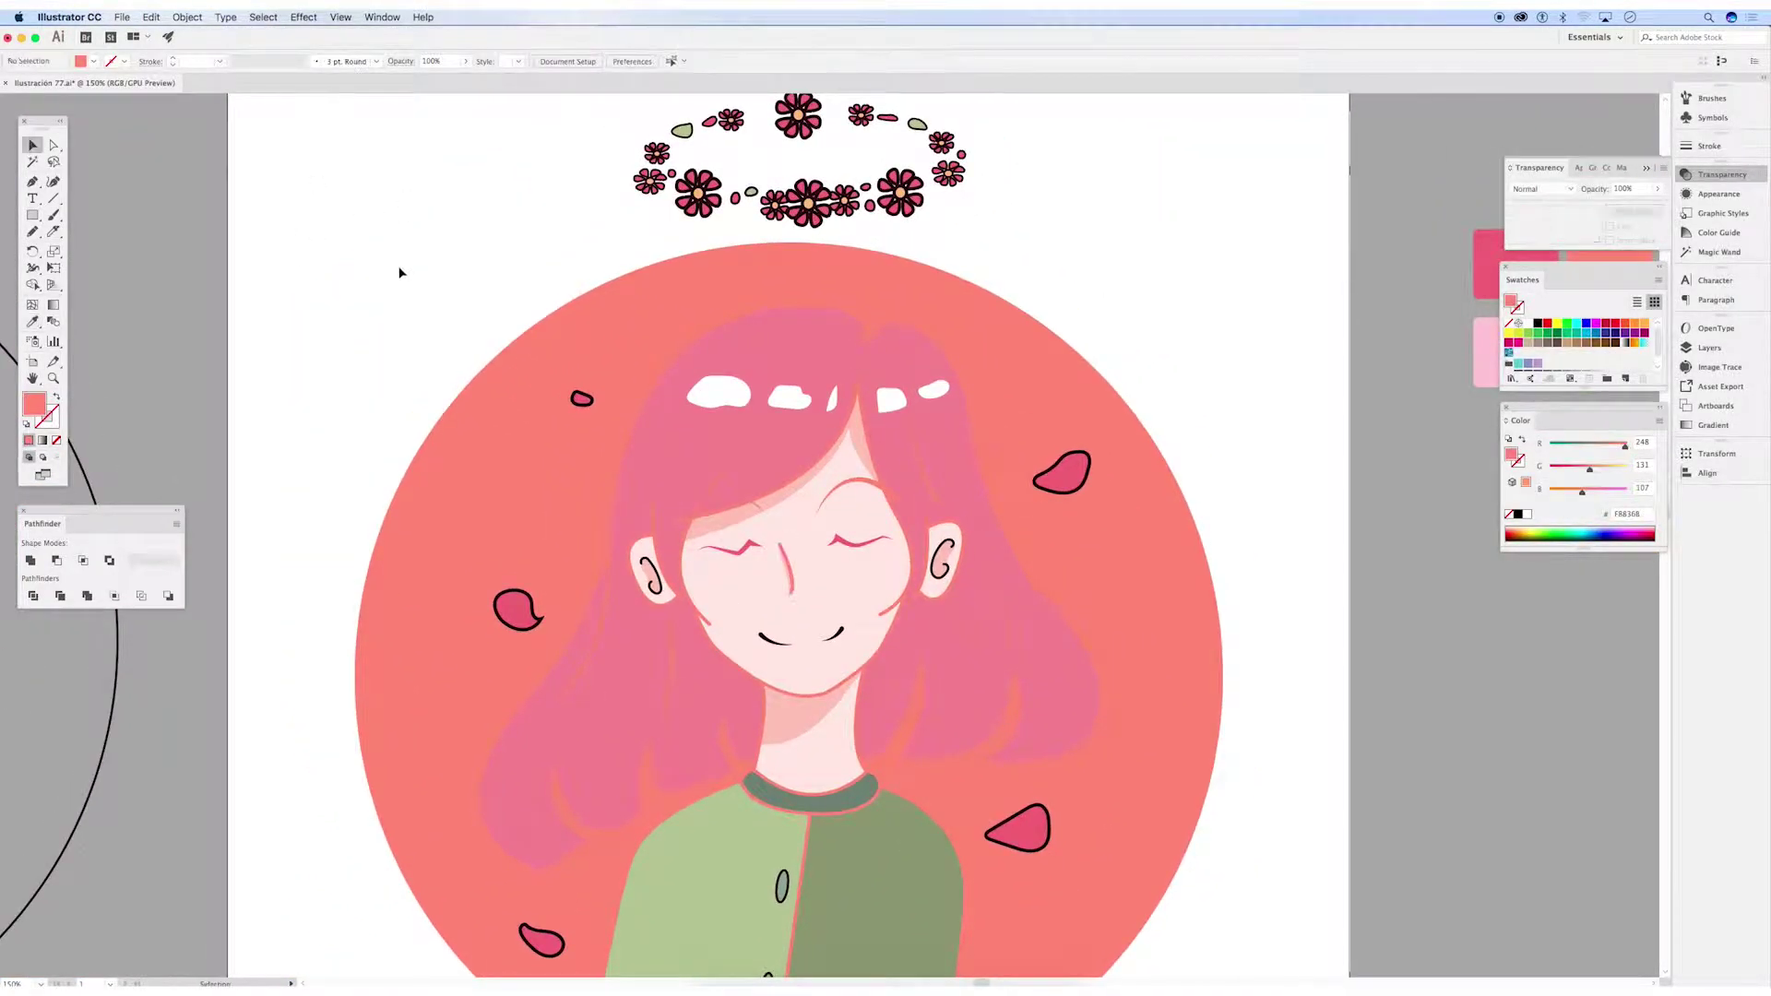
pyautogui.scroll(-3, 749, 591)
pyautogui.click(739, 695)
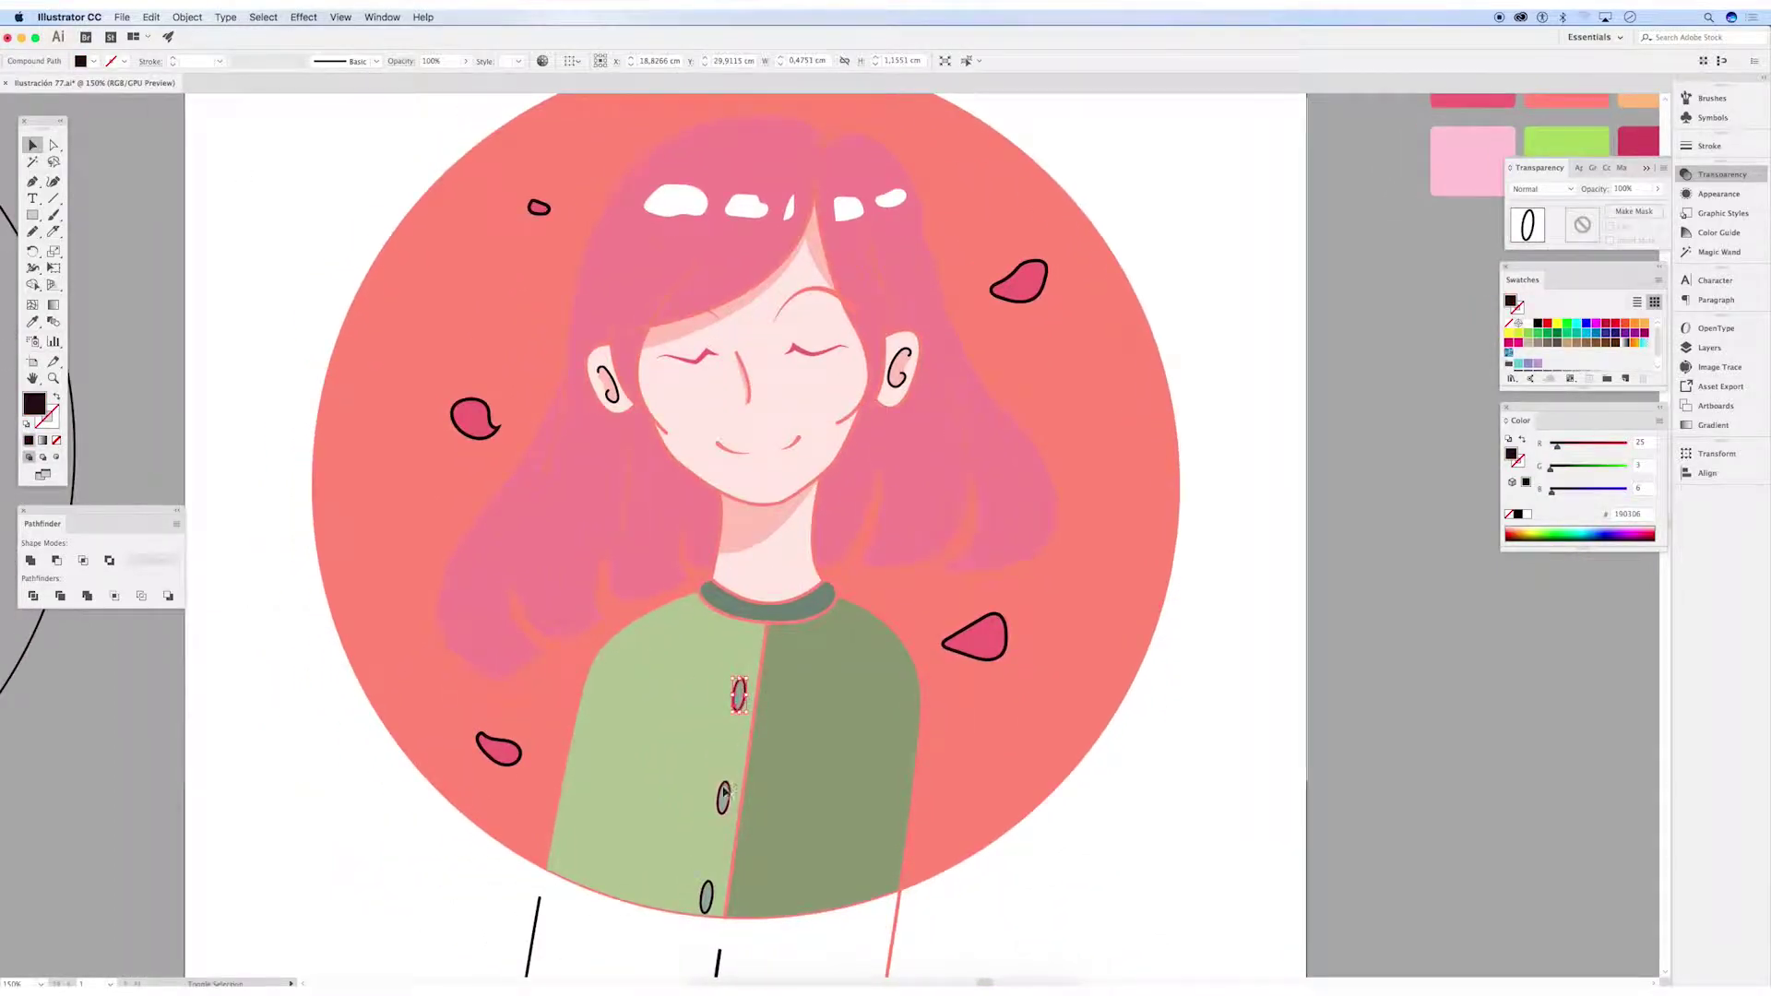
pyautogui.scroll(5, 715, 888)
# Move the flower crown down onto the circle's top edge and bring it in front of the circle
pyautogui.press('super+minus')
pyautogui.press('super+minus')
pyautogui.click(780, 351)
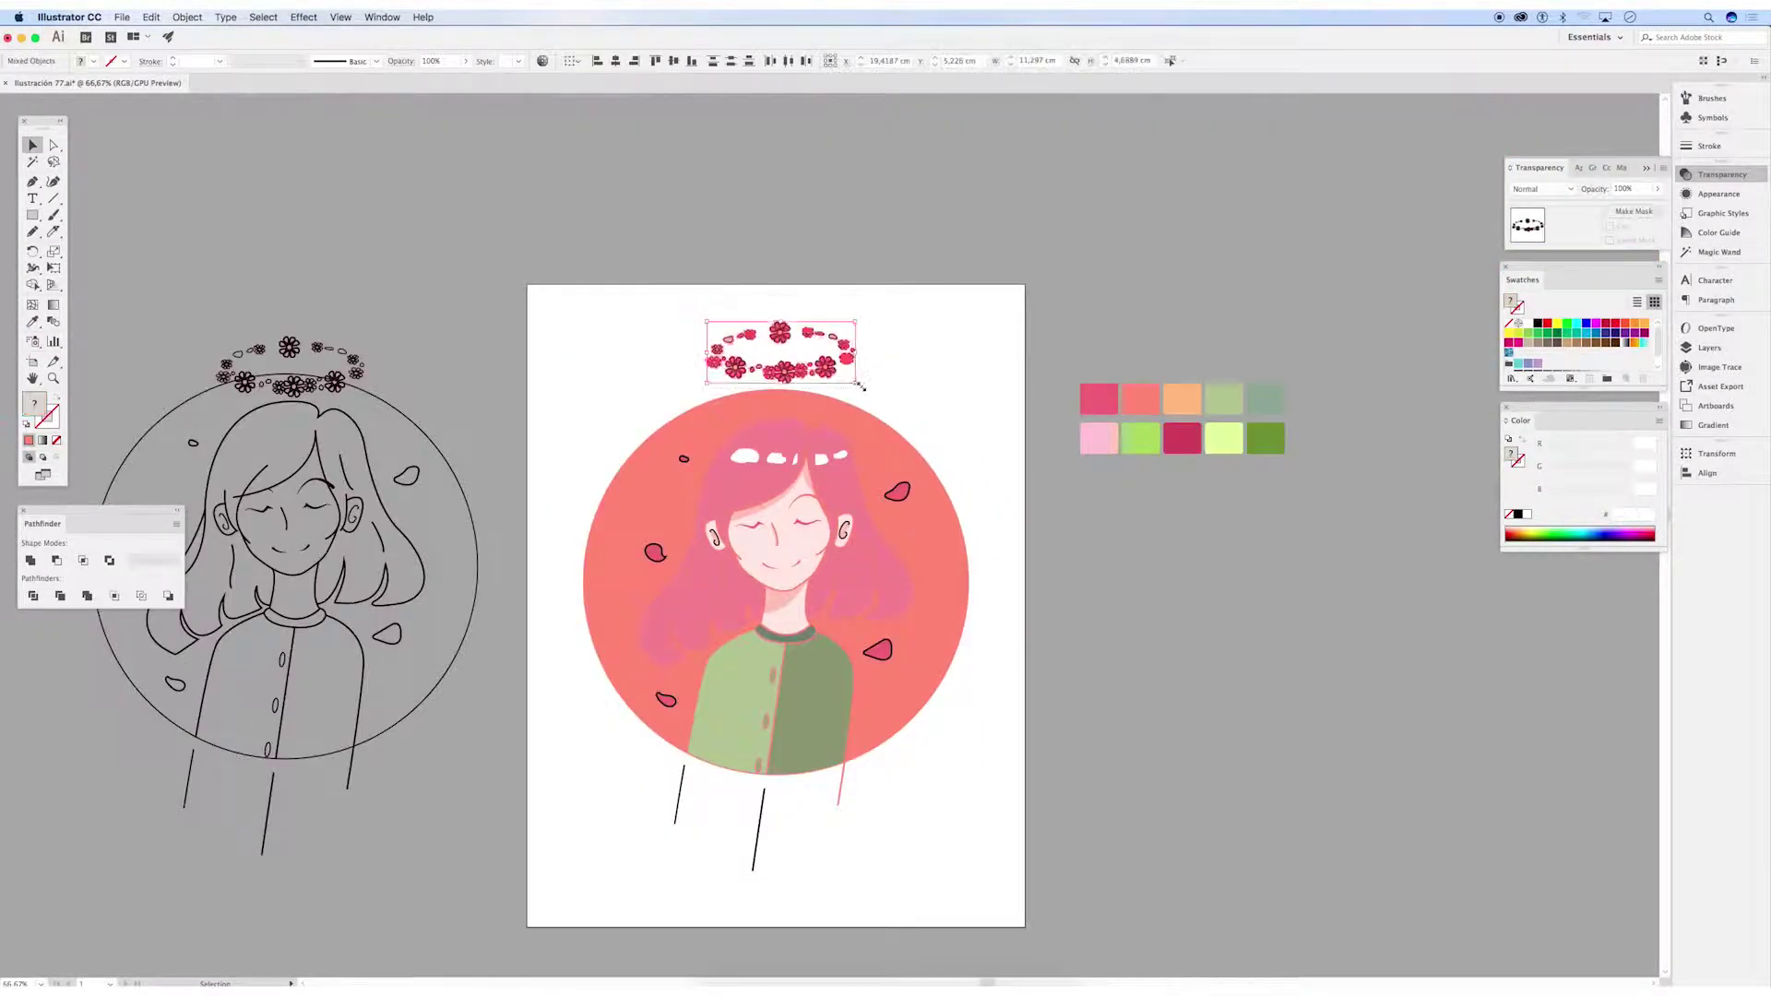
pyautogui.moveTo(729, 327); pyautogui.dragTo(729, 356)
pyautogui.rightClick(792, 412)
pyautogui.moveTo(826, 546)
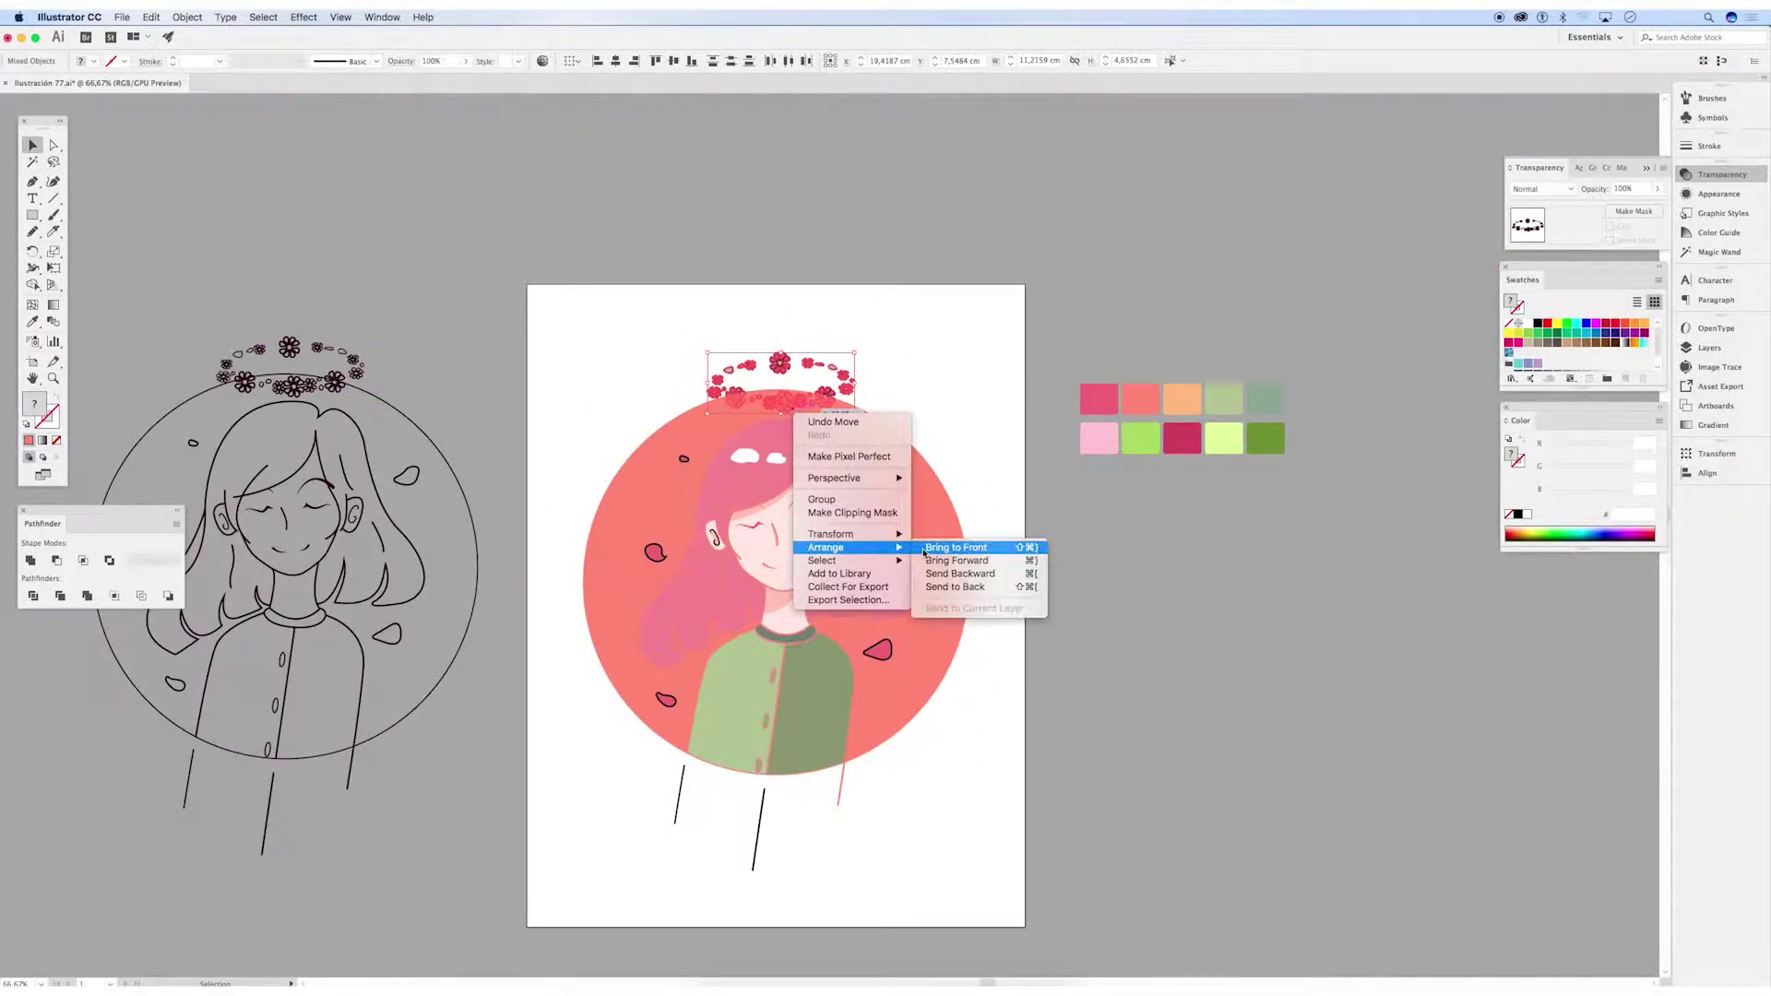
pyautogui.click(969, 549)
# Adjust the crown's arrangement options, clear the selection, and zoom in on the girl's face
pyautogui.press('super+plus')
pyautogui.press('super+plus')
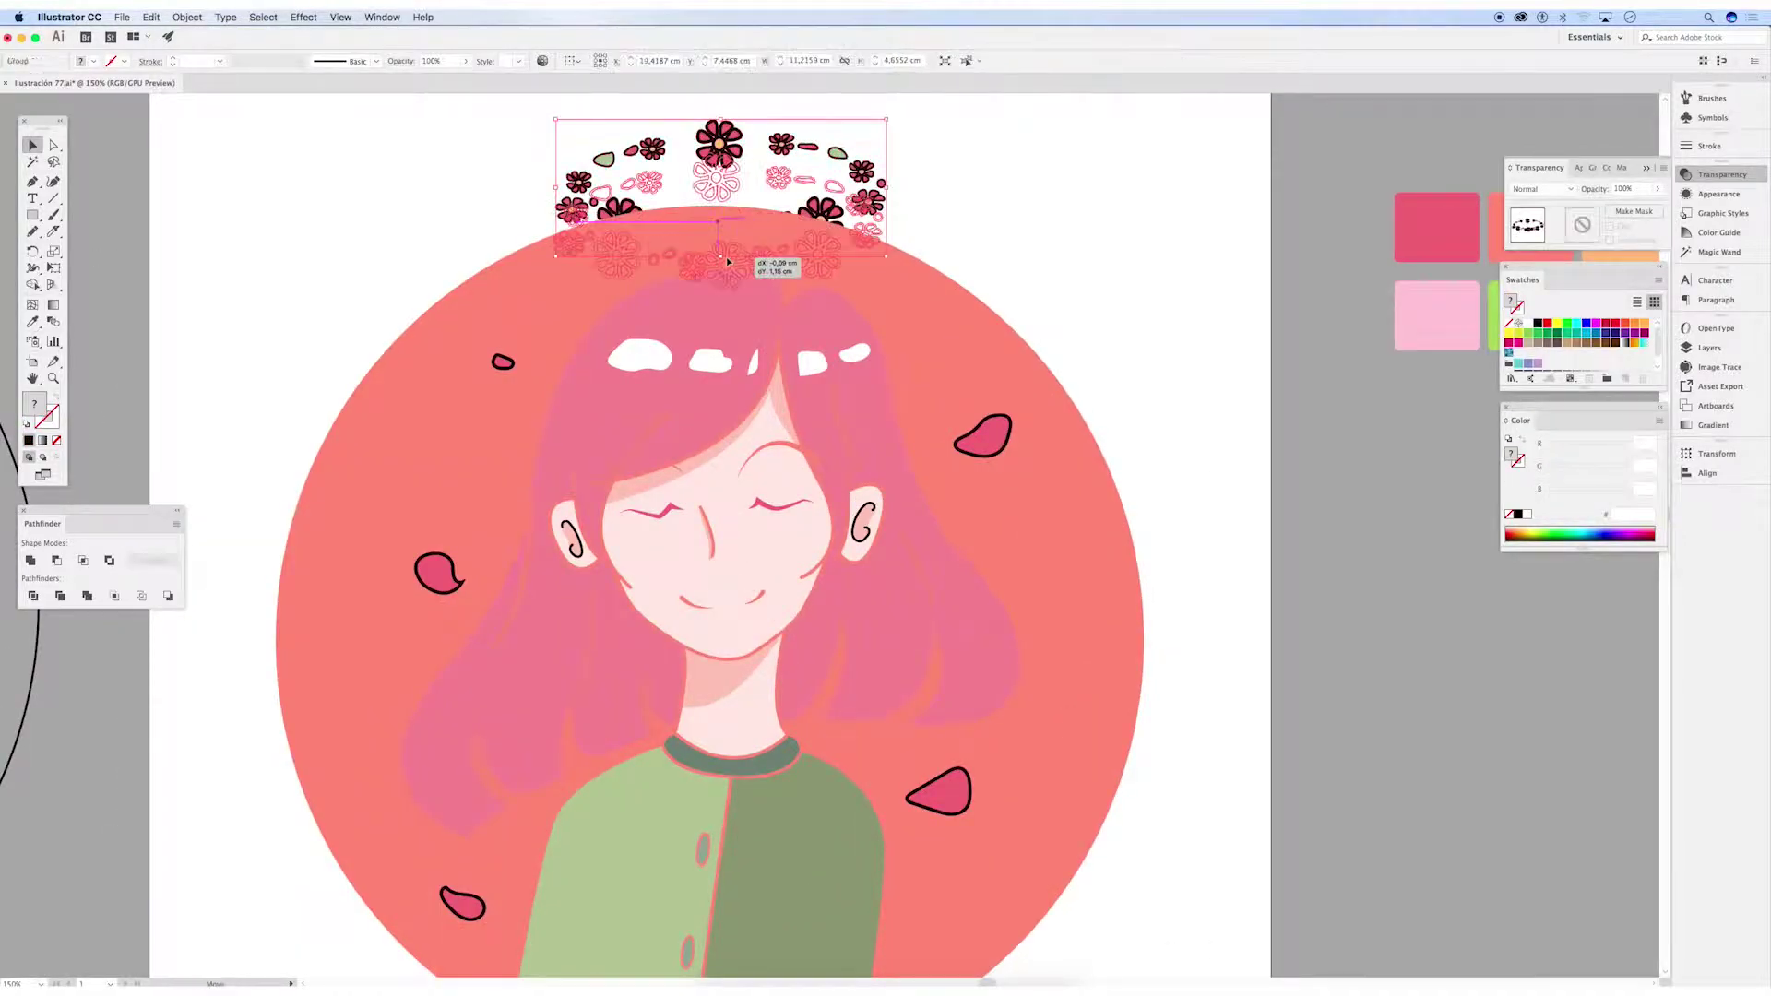
pyautogui.rightClick(734, 281)
pyautogui.click(931, 443)
pyautogui.click(967, 256)
pyautogui.scroll(-5, 923, 369)
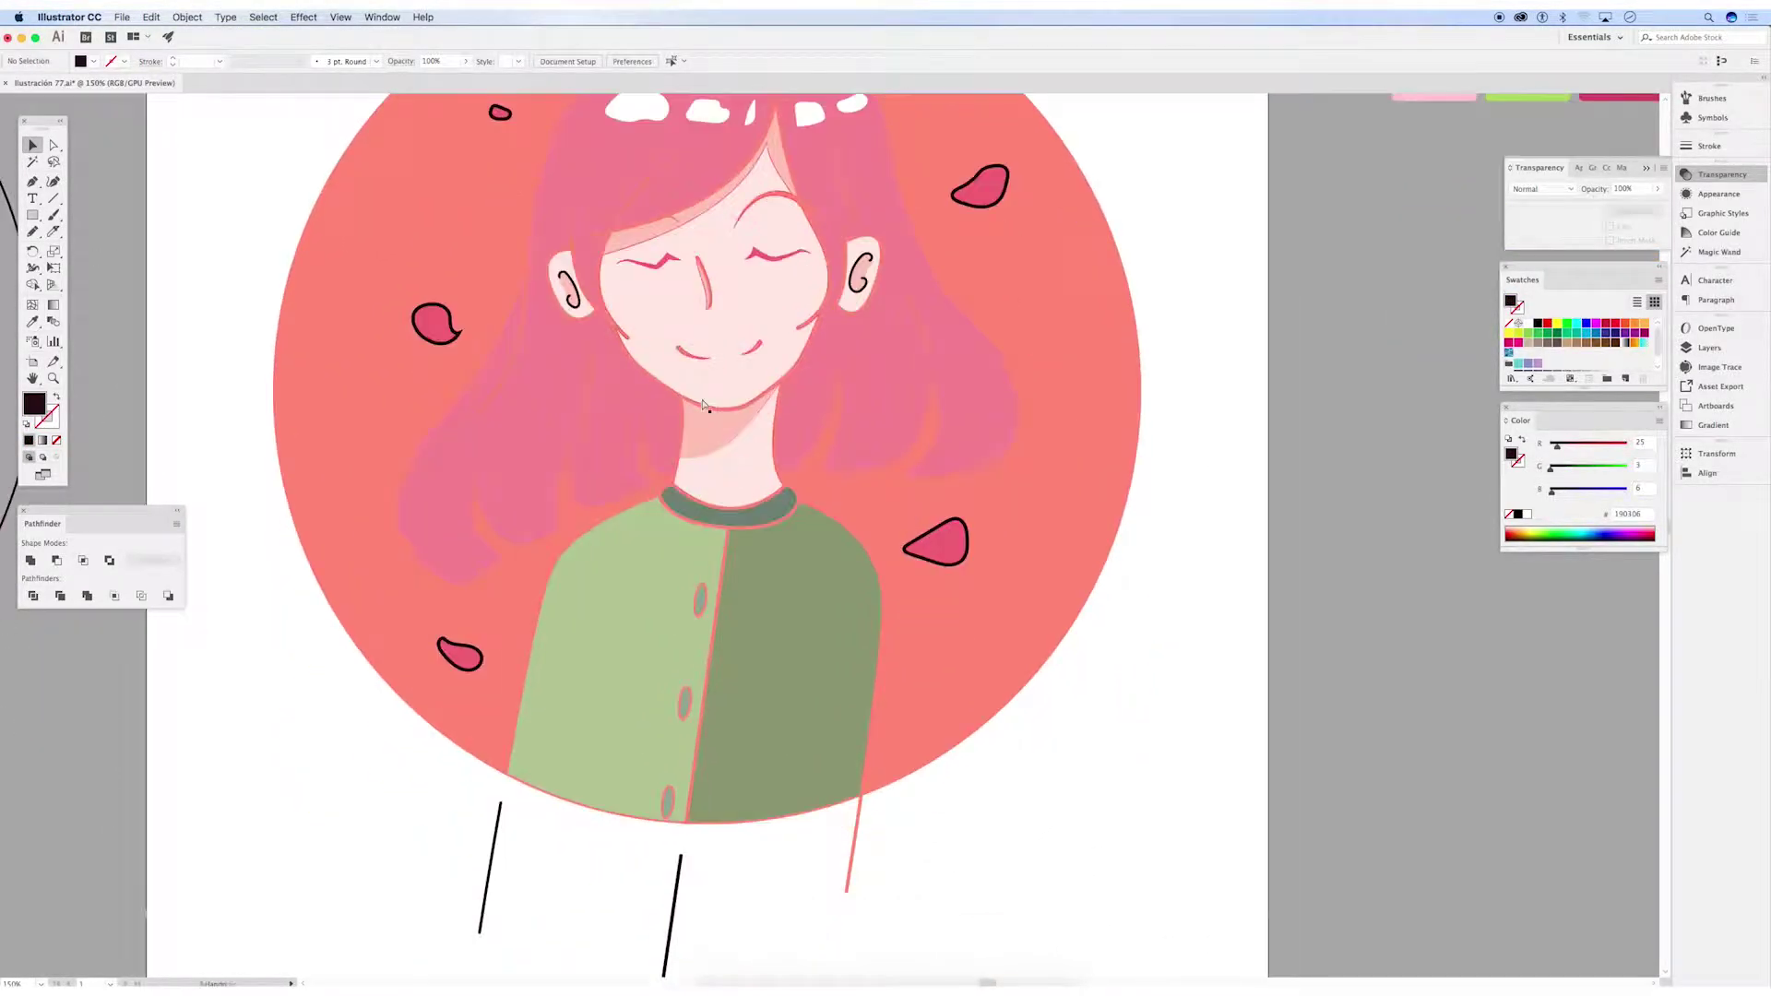
pyautogui.press('super+minus')
pyautogui.press('super+plus')
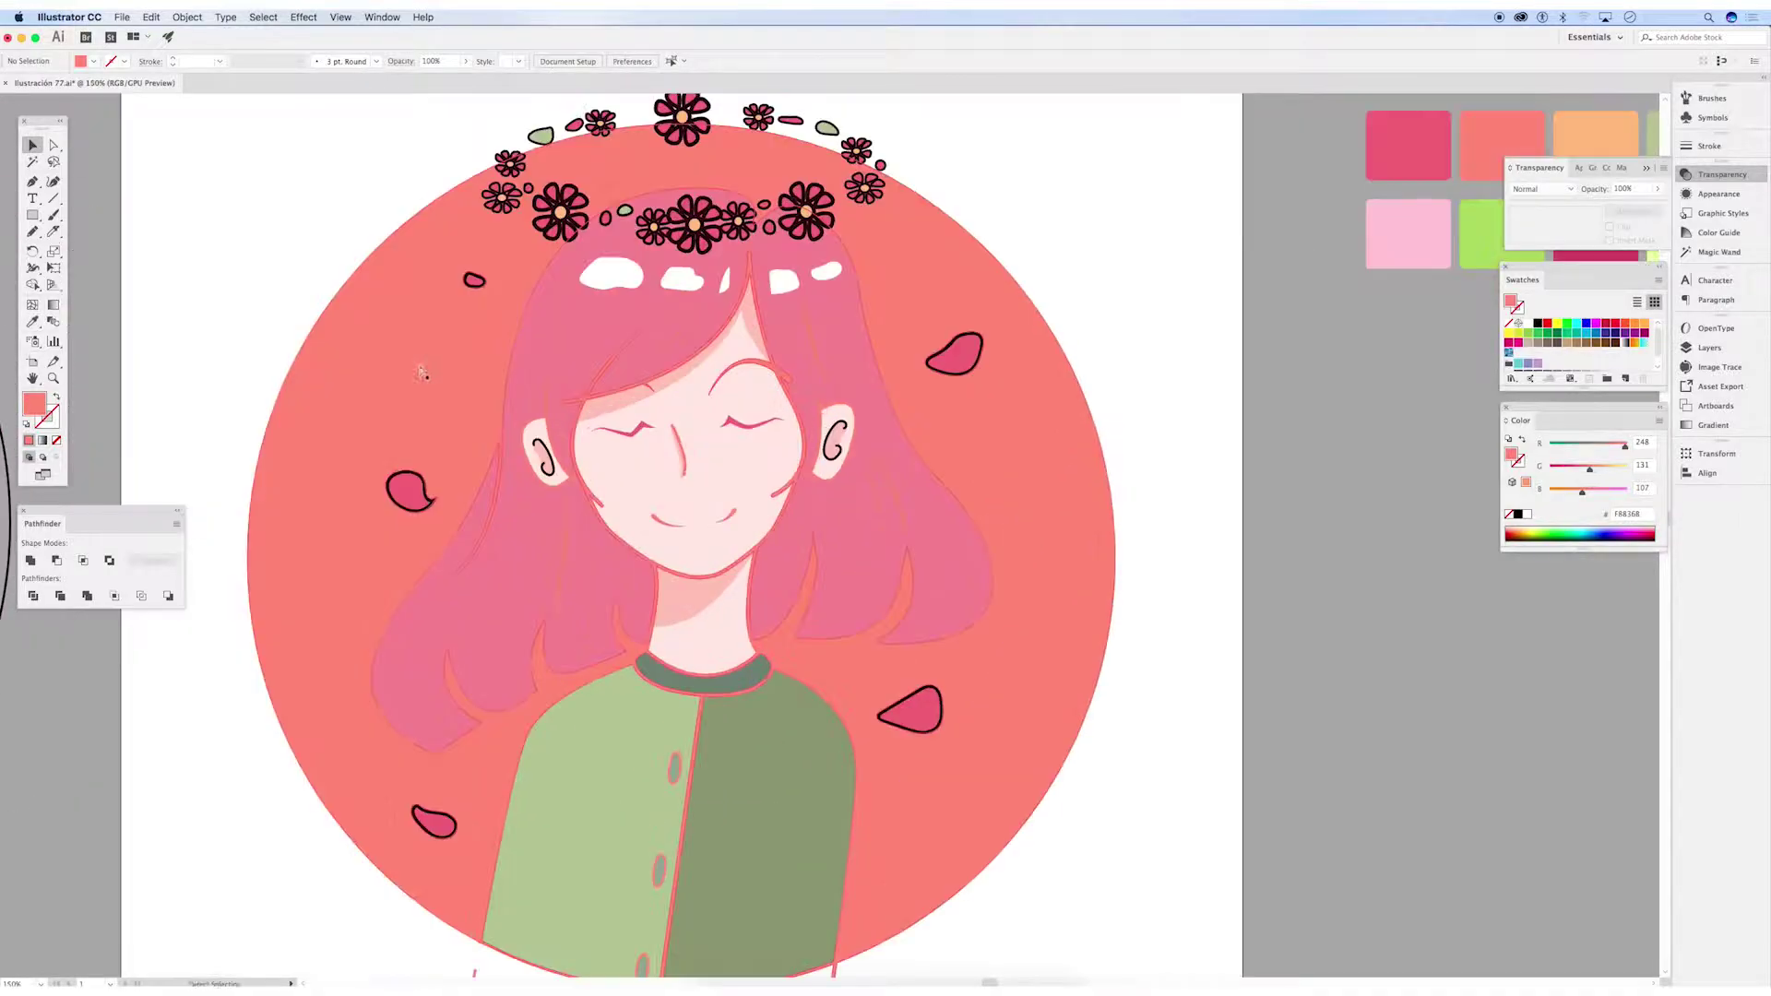
pyautogui.press('super+plus')
# Recolour the ear curl lines with the eyedropped pink skin colour
pyautogui.click(838, 410)
pyautogui.scroll(3, 442, 415)
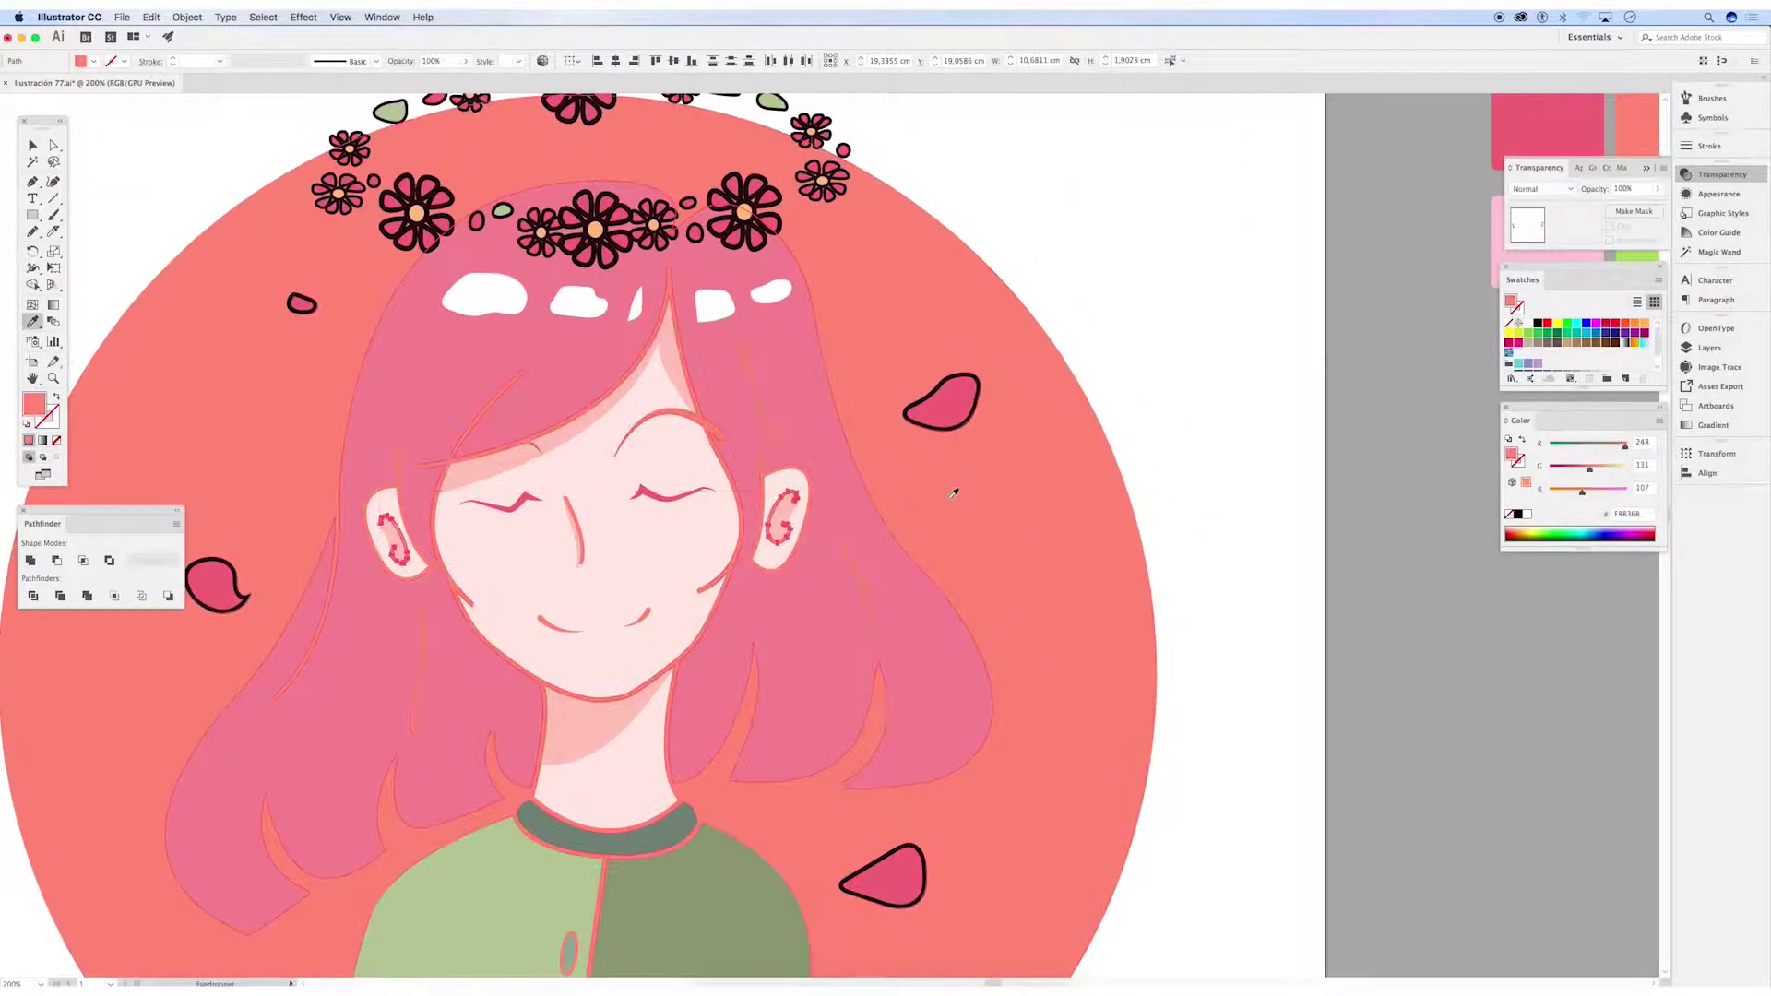
pyautogui.click(573, 514)
pyautogui.press('i')
pyautogui.press('v')
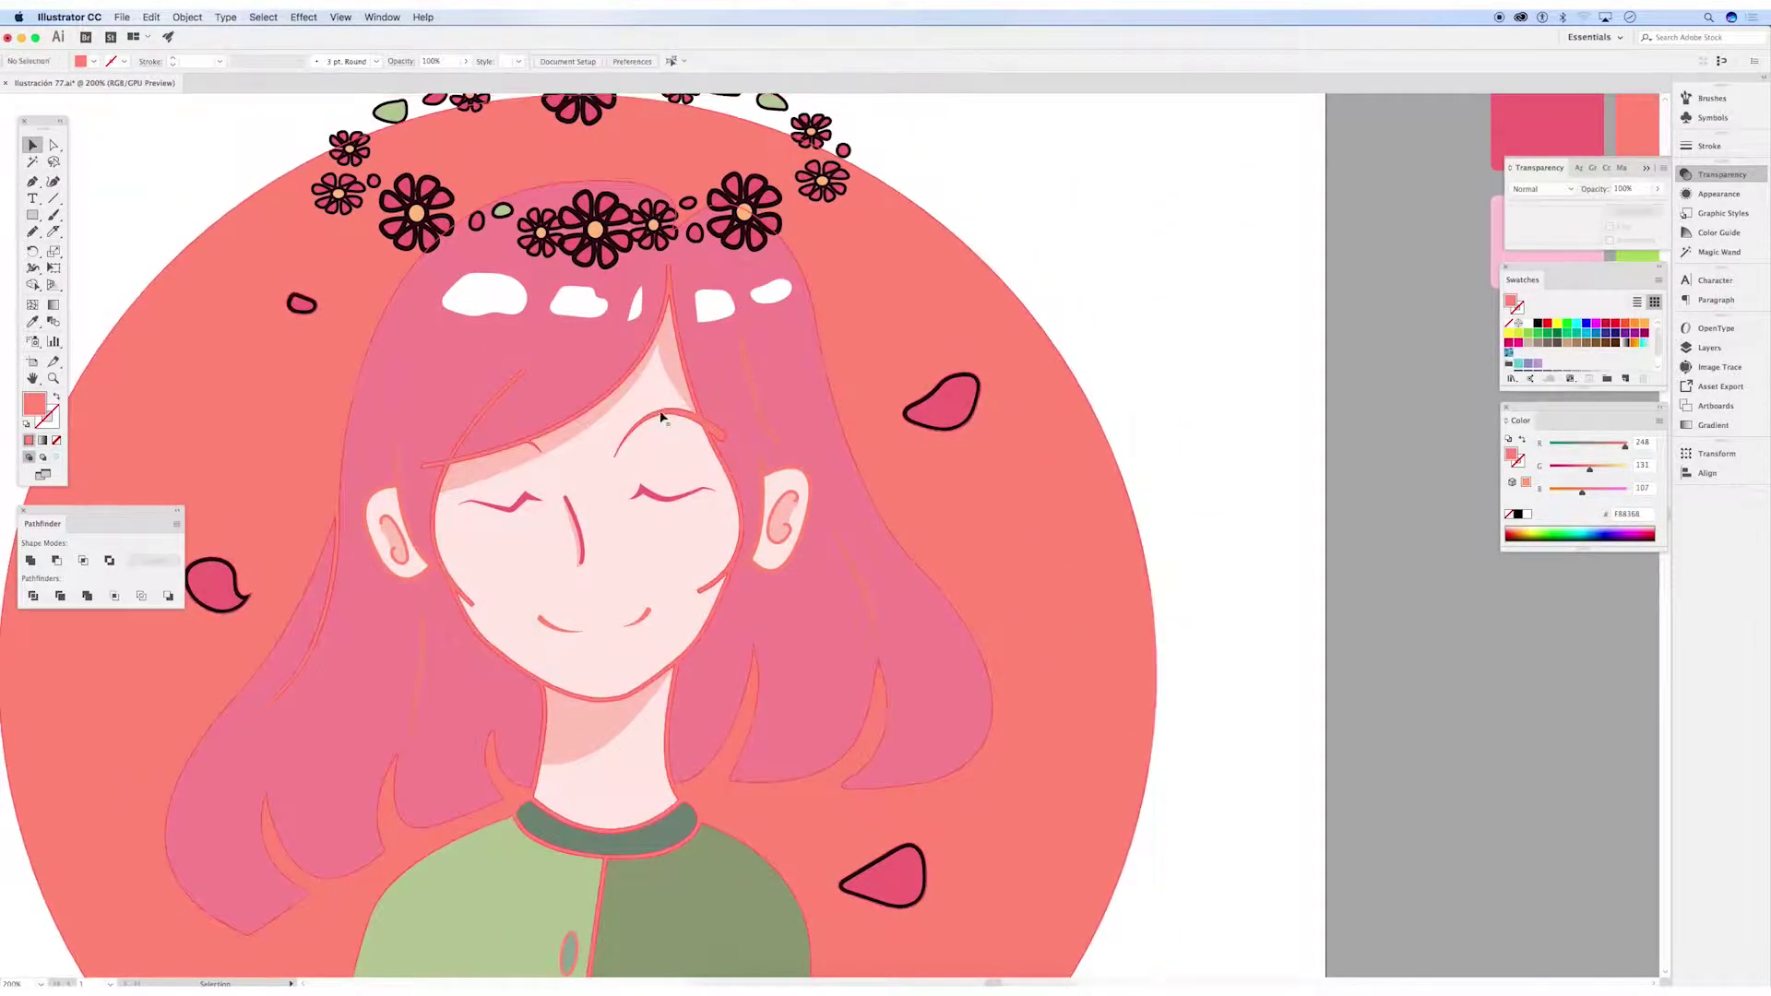
pyautogui.click(651, 635)
# Select all the black flower outlines together, undoing an accidental green recolour
pyautogui.hscroll(-3, 272, 228)
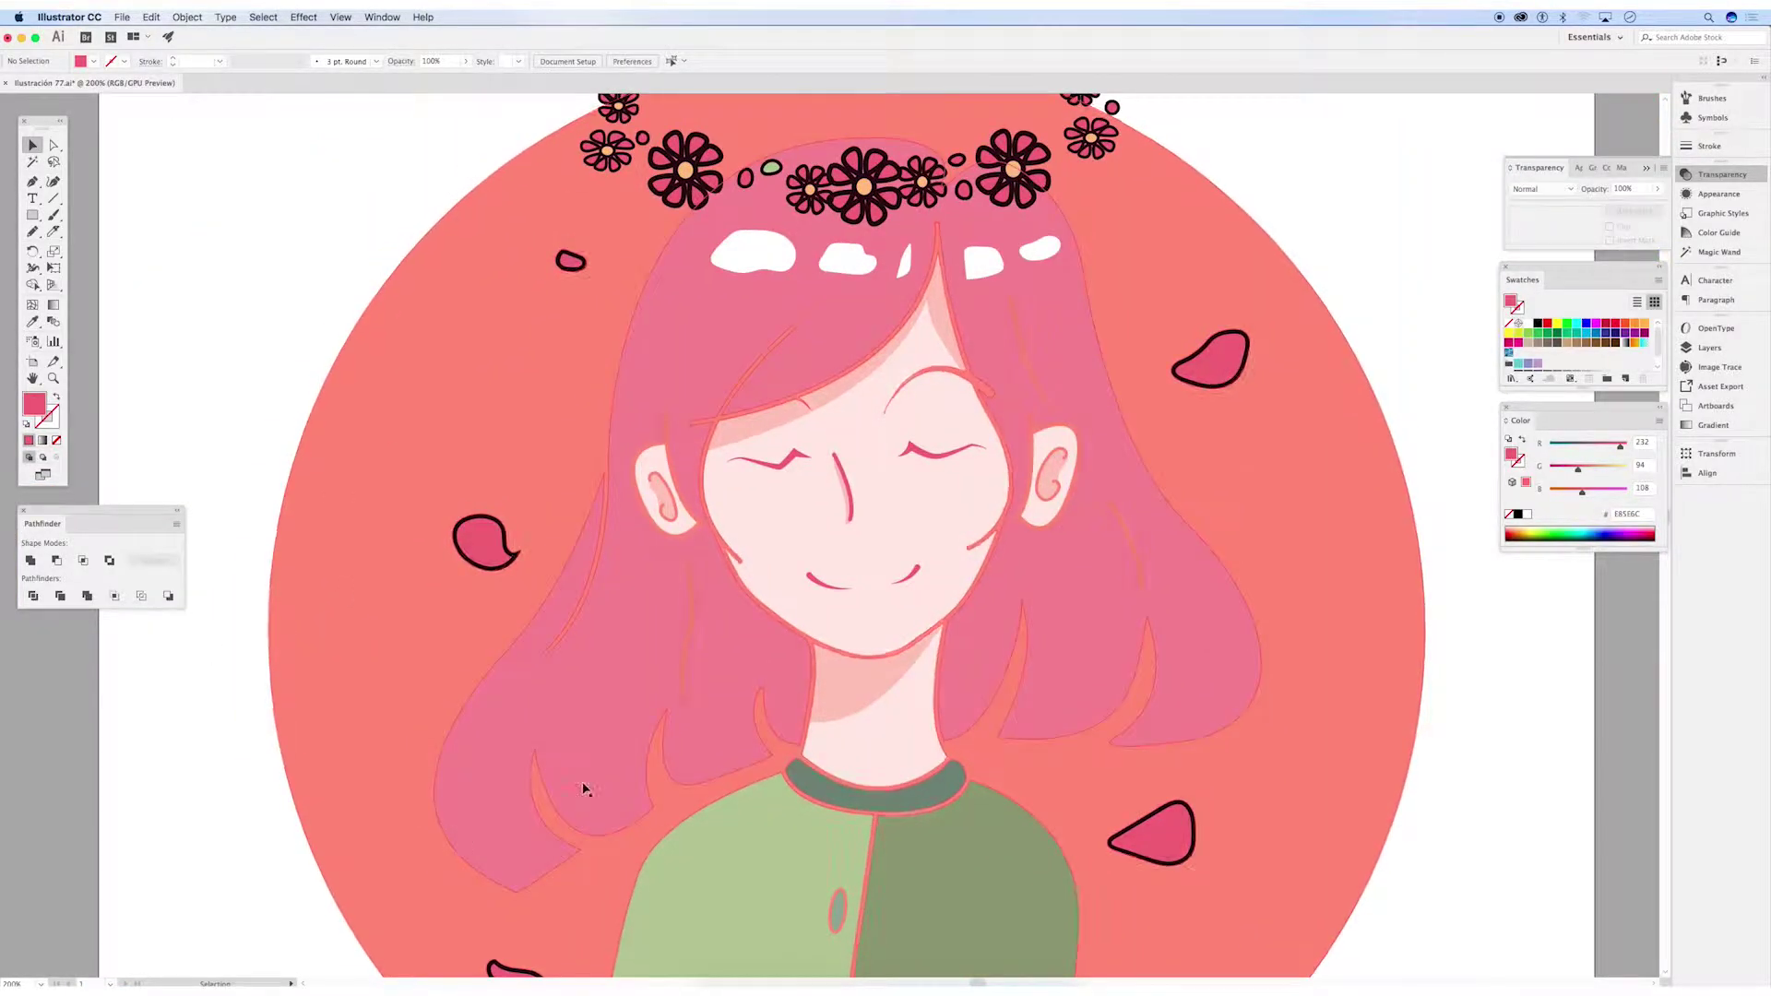
pyautogui.scroll(-5, 272, 228)
pyautogui.scroll(5, 272, 227)
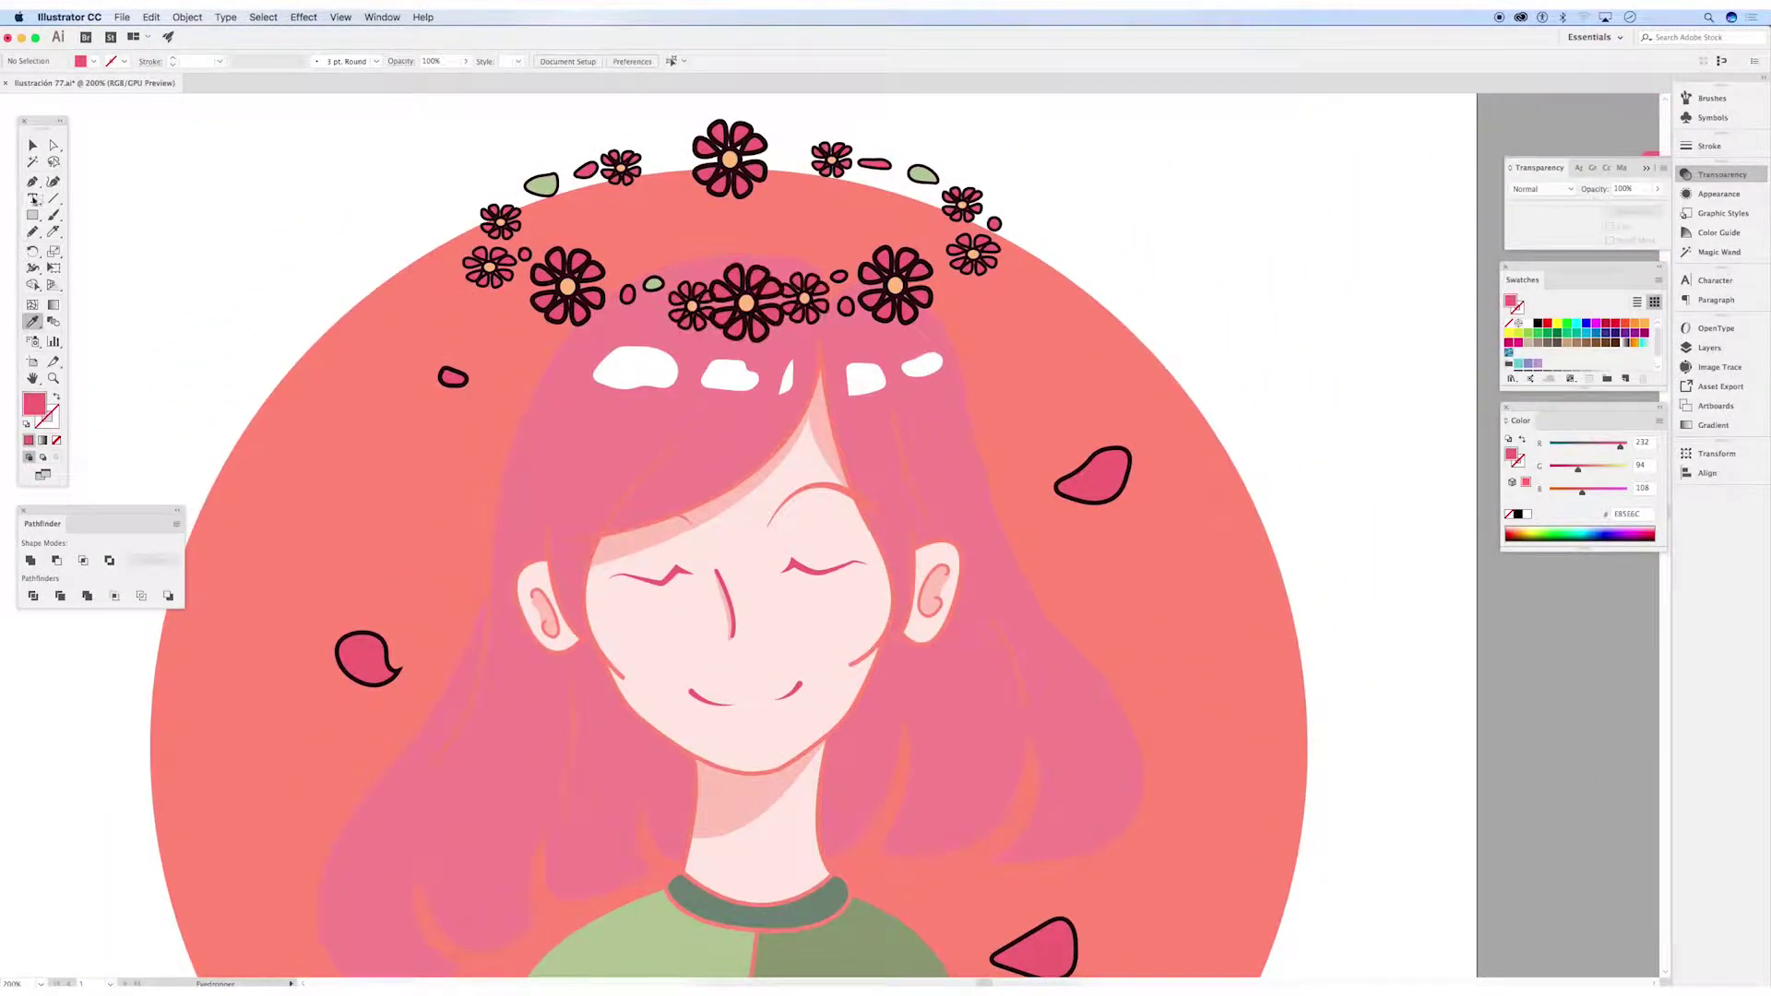
pyautogui.click(728, 138)
pyautogui.scroll(-3, 729, 139)
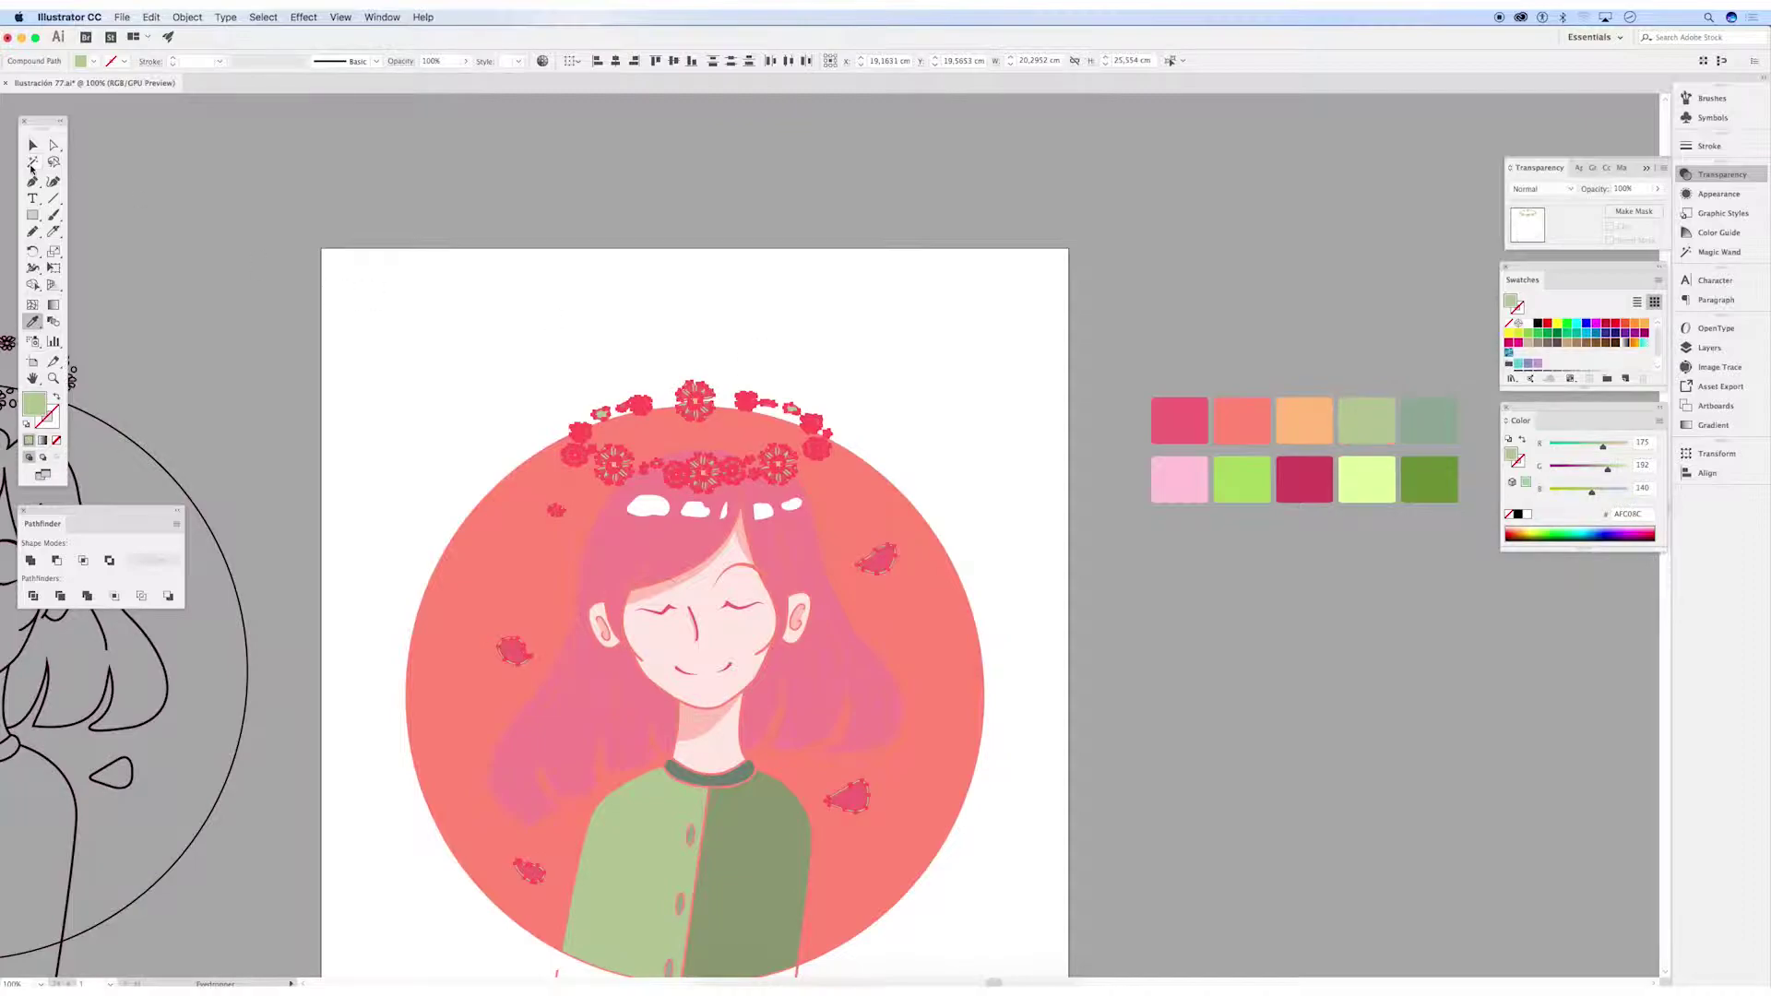
pyautogui.hotkey('ctrl', 'z')
pyautogui.press('v')
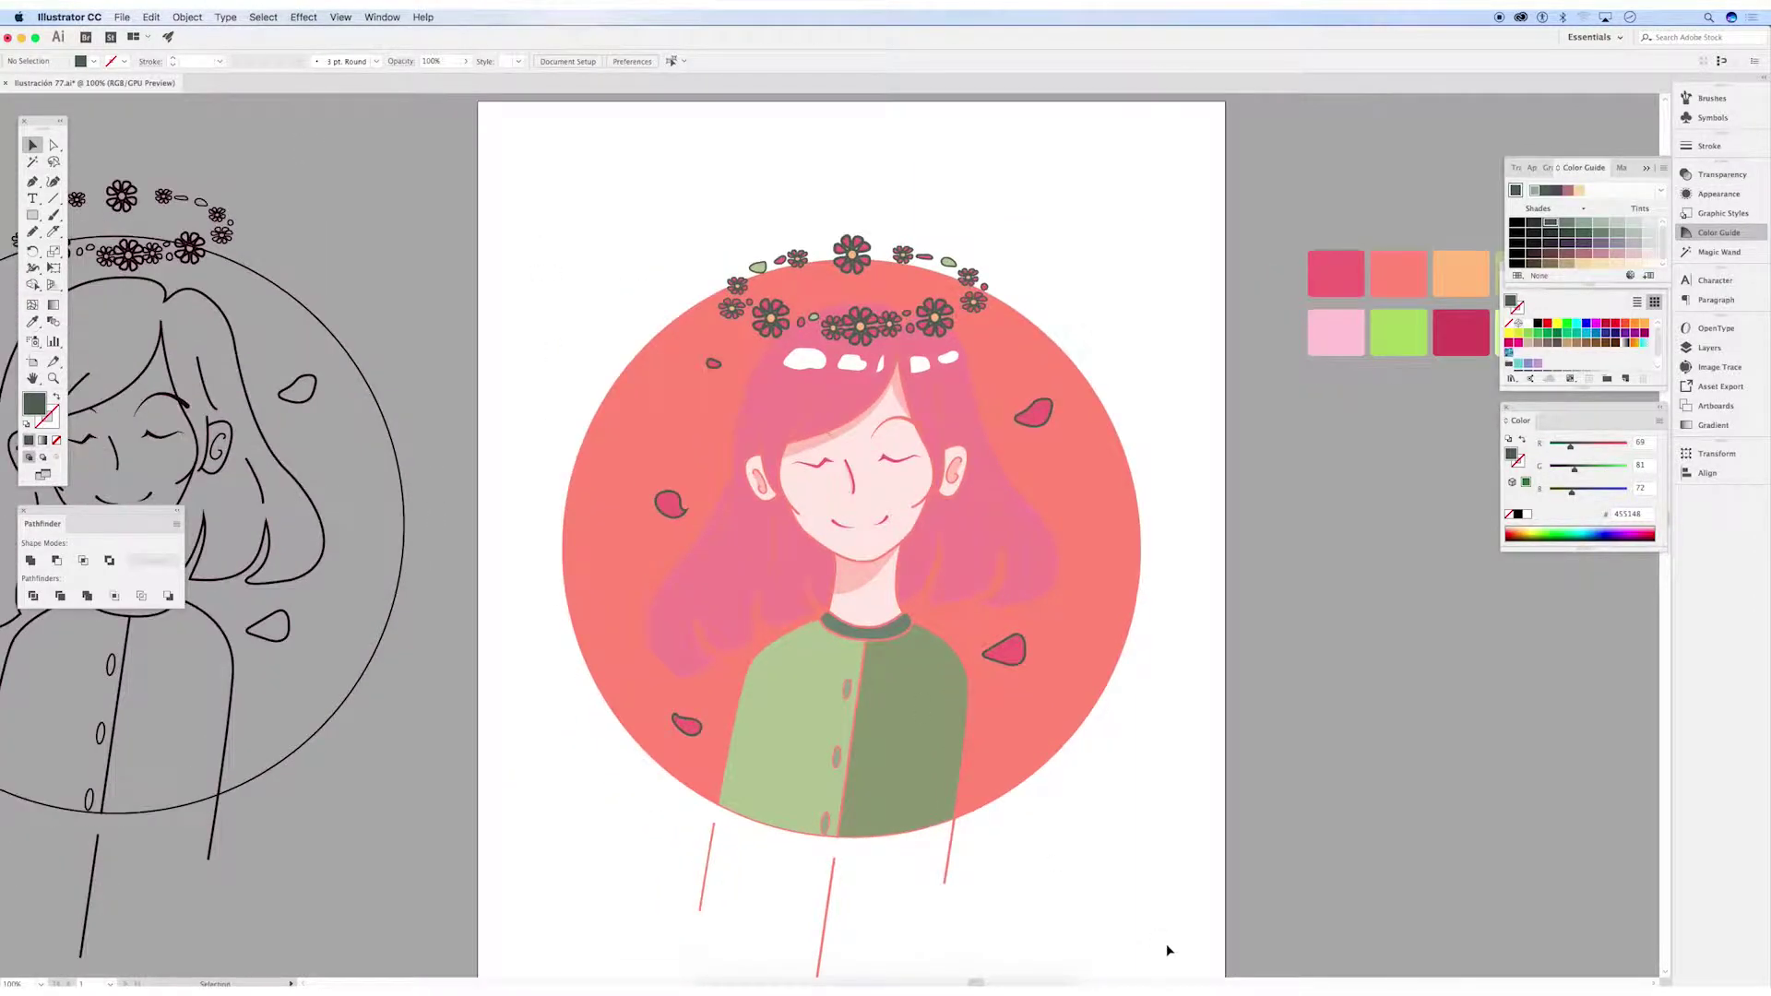
# Enter the portrait group and give the hair the deep raspberry pink palette colour
pyautogui.doubleClick(859, 578)
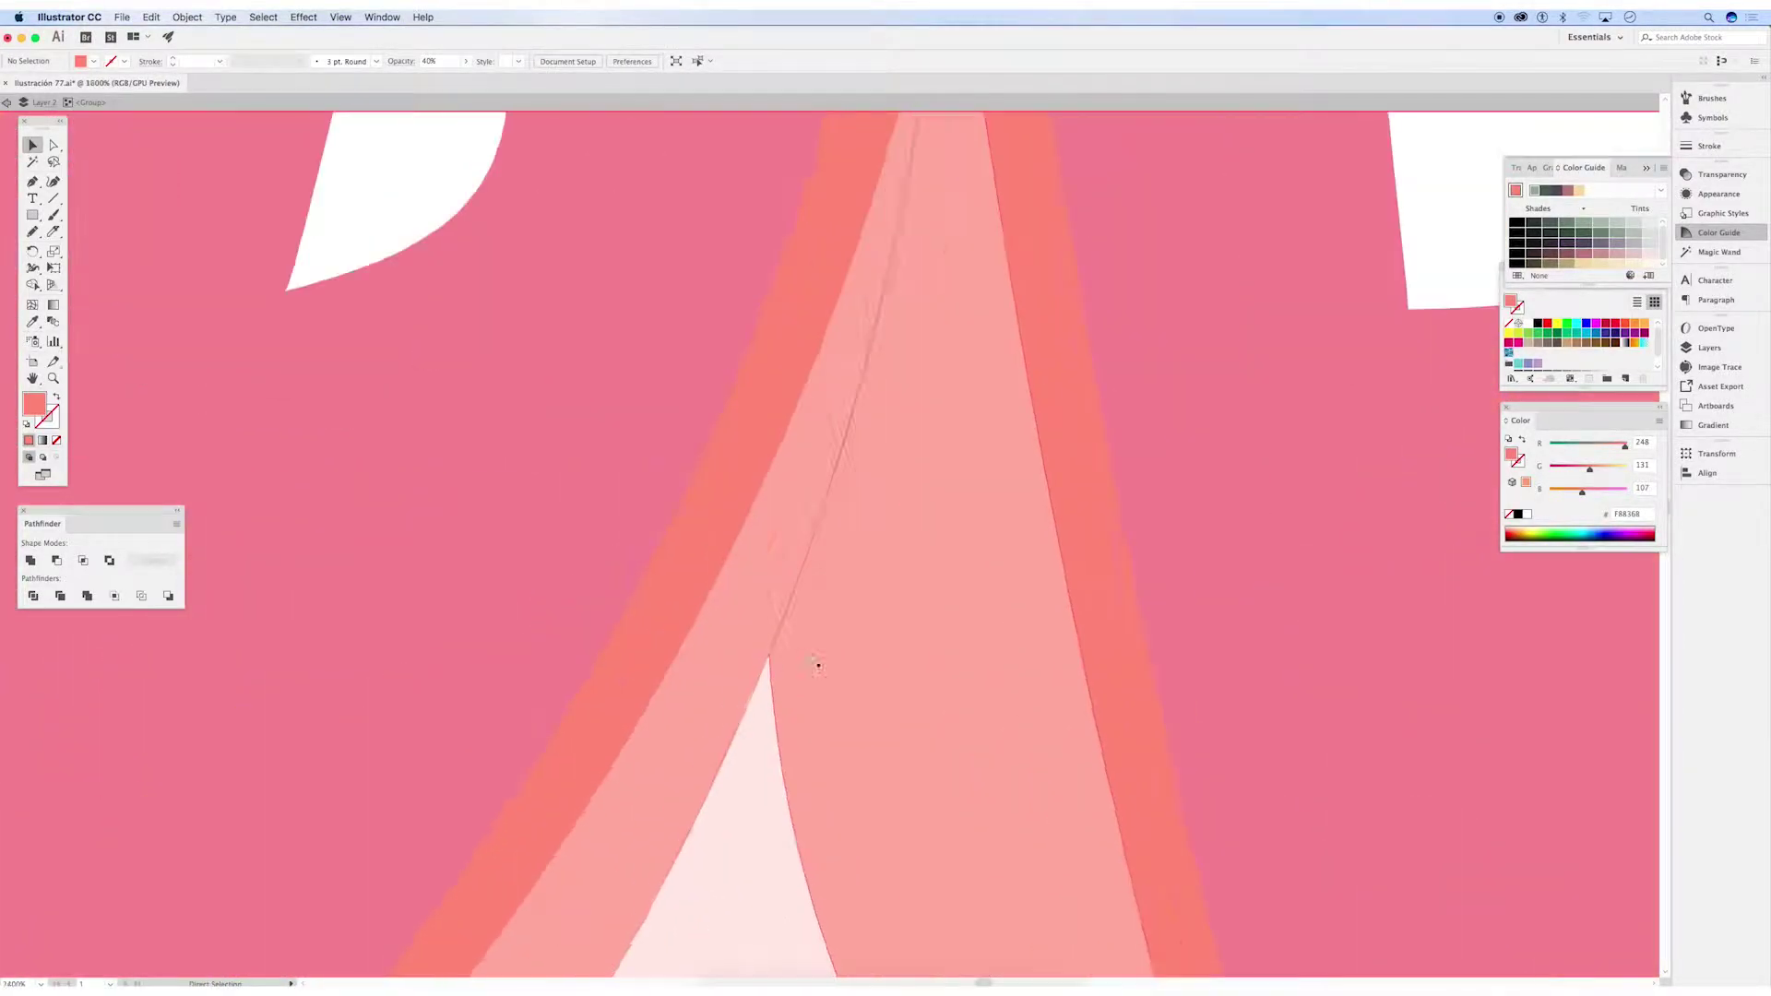
pyautogui.press('super+minus')
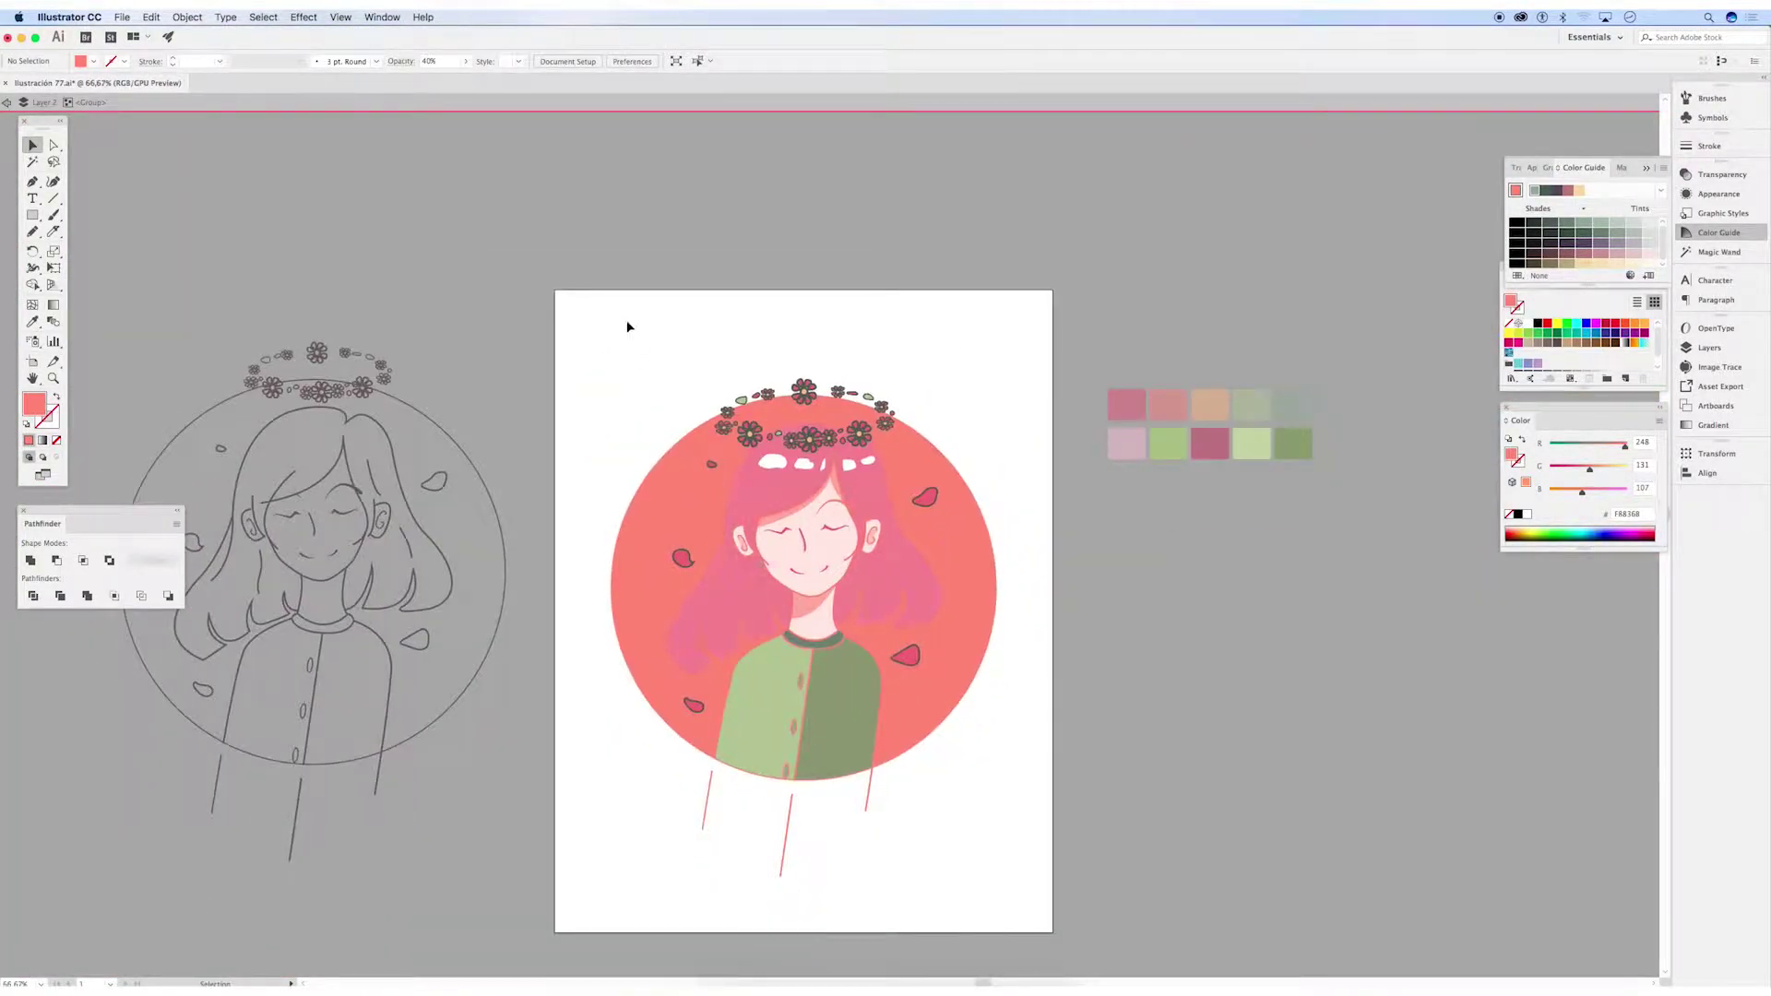
pyautogui.press('i')
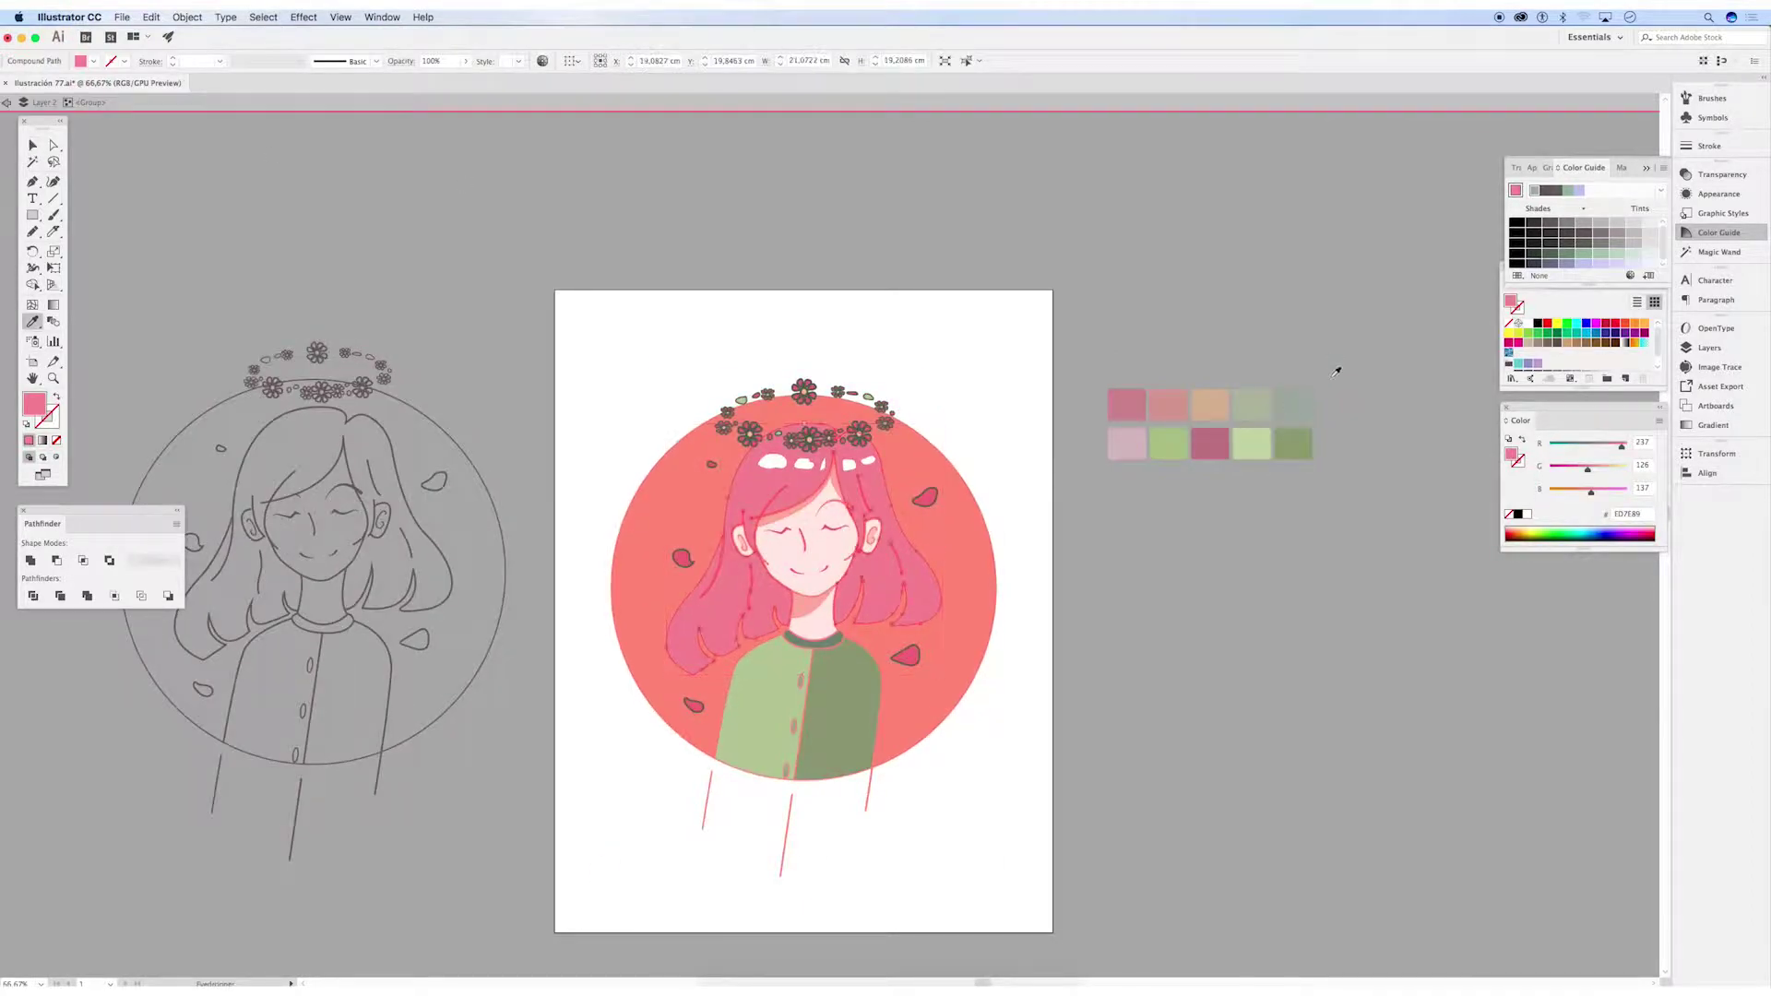
pyautogui.click(1168, 444)
pyautogui.press('Escape')
pyautogui.press('super+plus')
pyautogui.press('v')
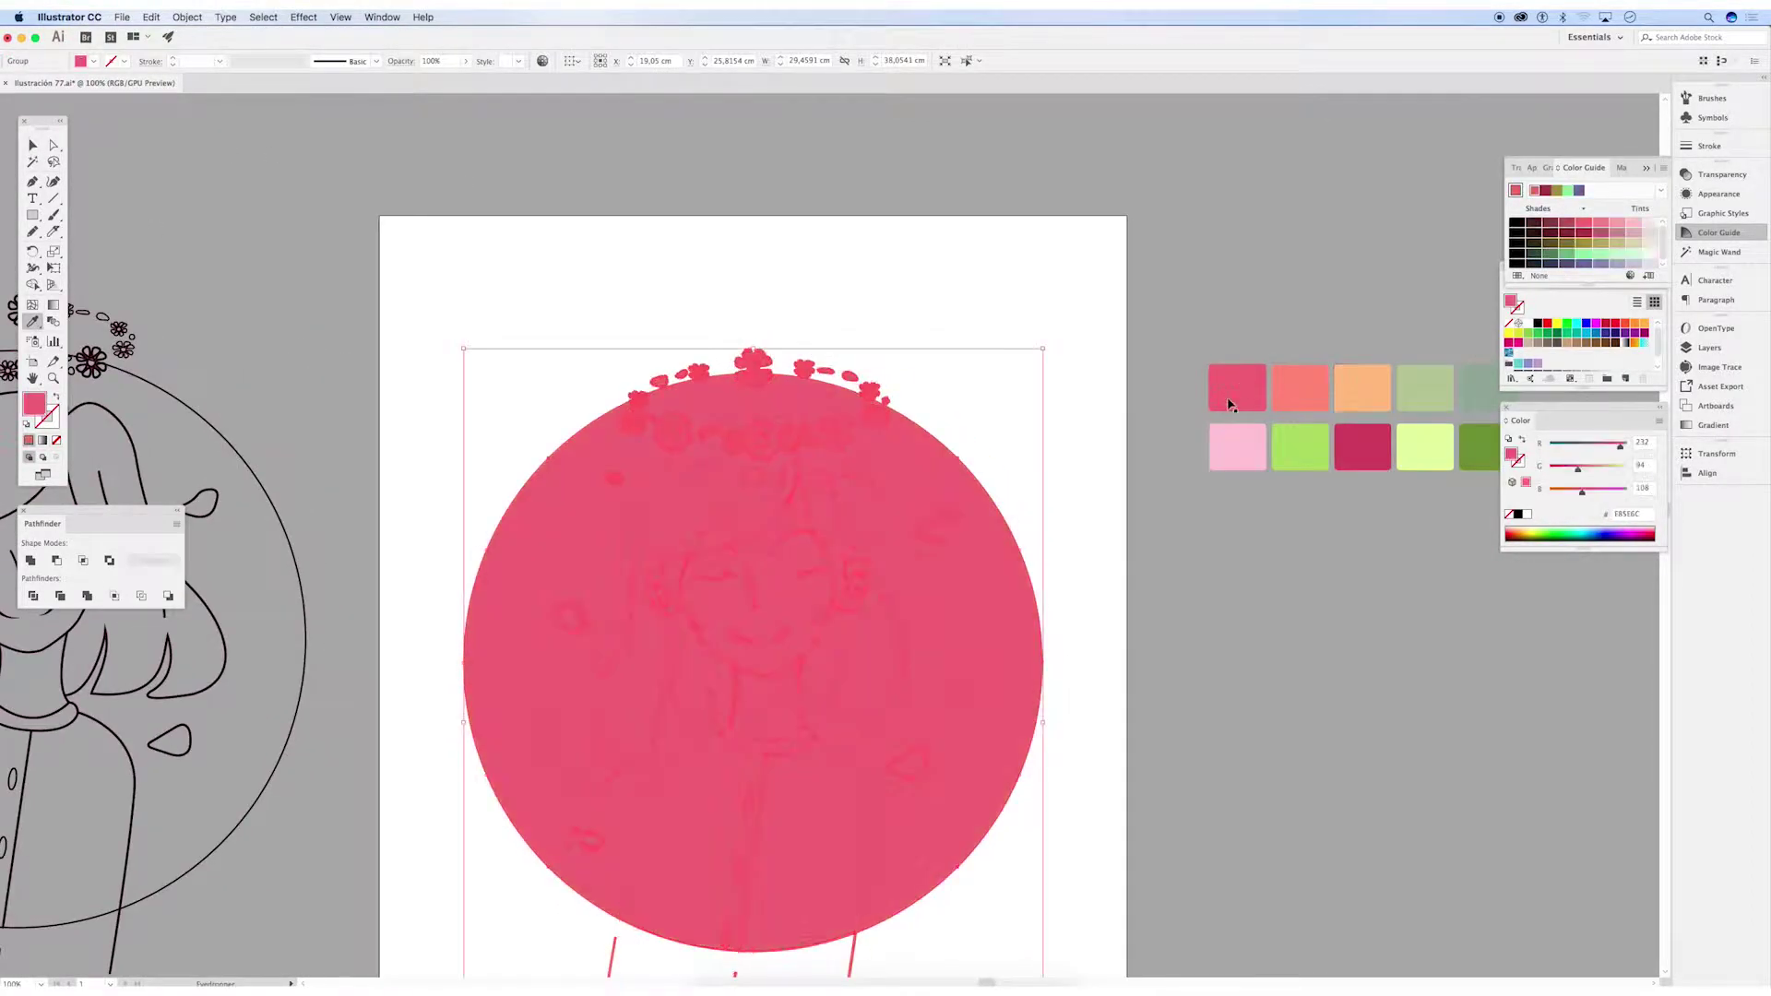
pyautogui.moveTo(930, 655); pyautogui.dragTo(841, 679)
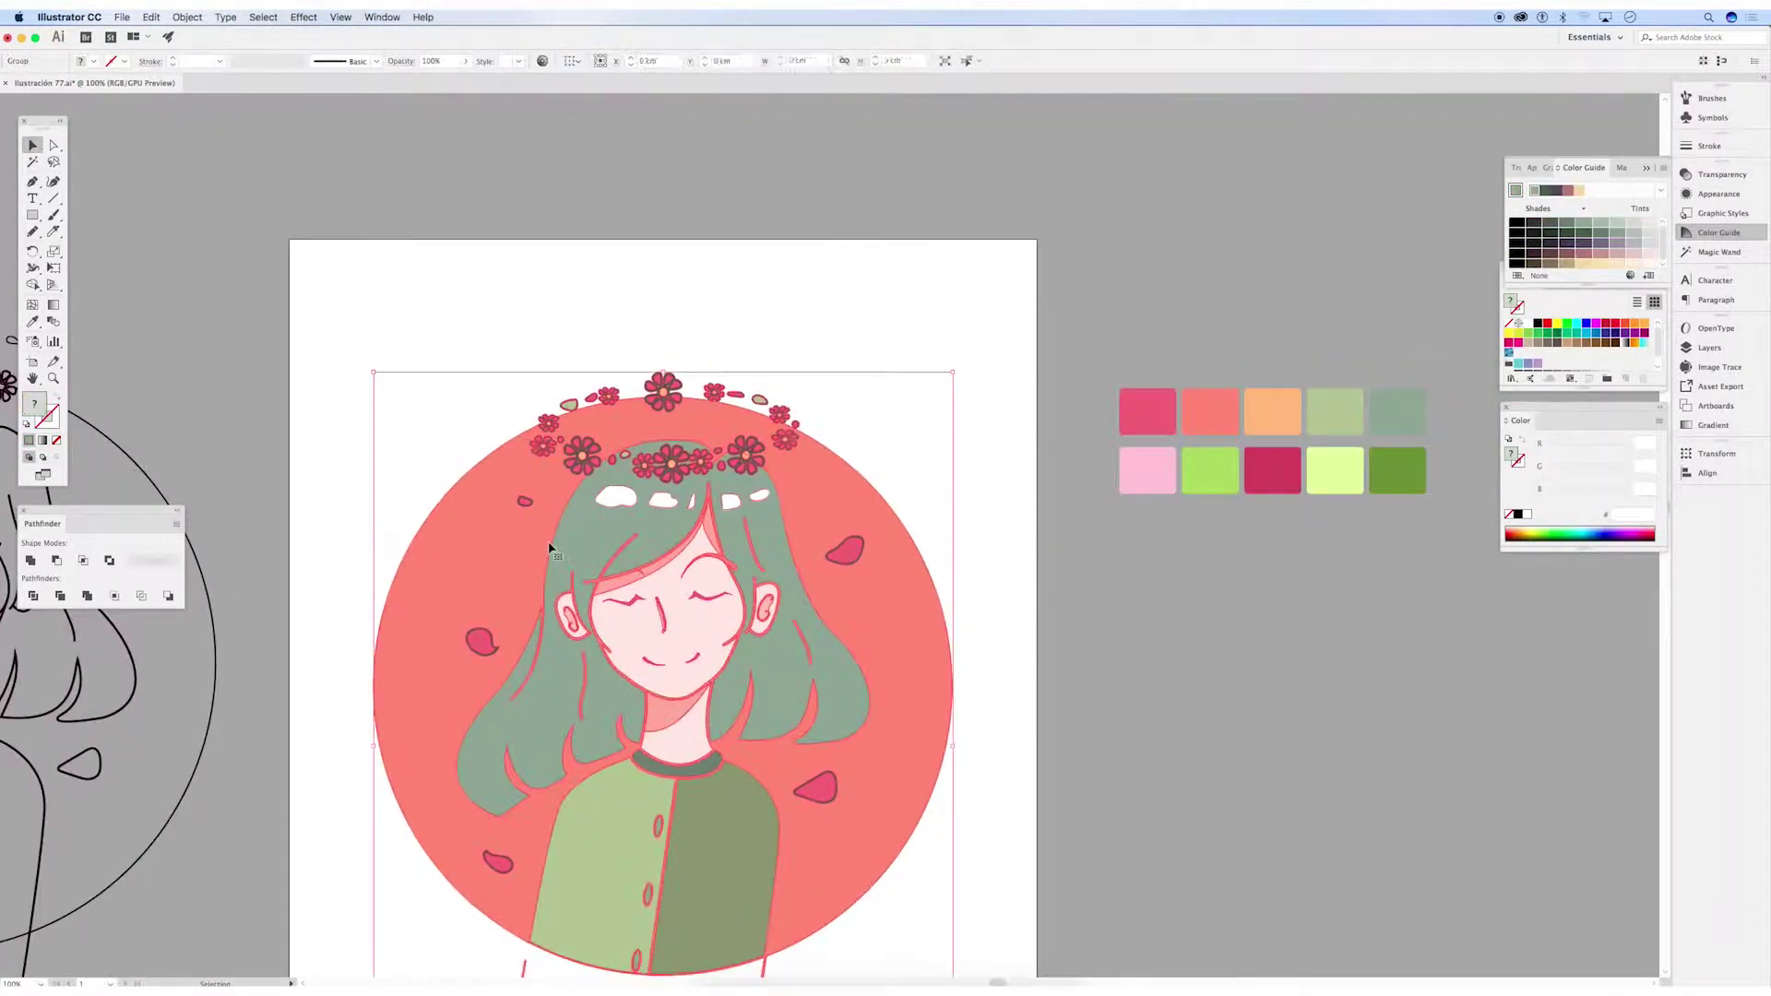
pyautogui.click(1148, 410)
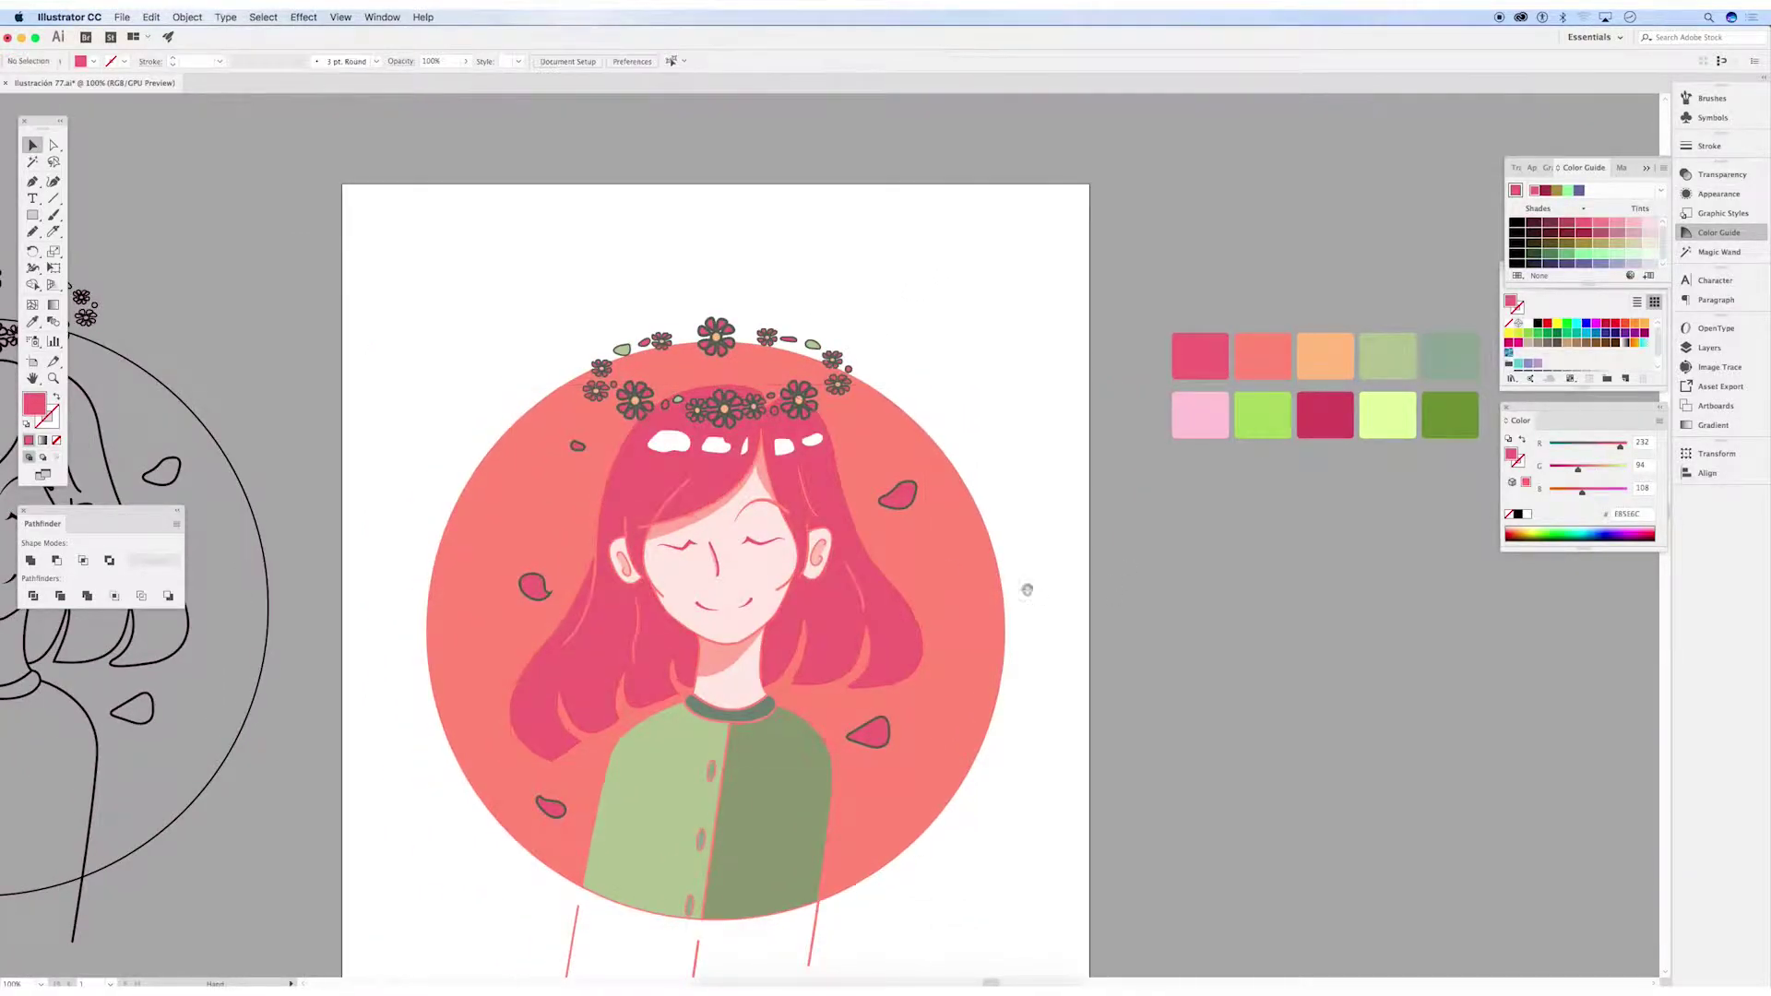
# Nudge the flower crown slightly higher on the head, undoing an accidental artwork resize
pyautogui.press('super+minus')
pyautogui.moveTo(786, 451); pyautogui.dragTo(790, 444)
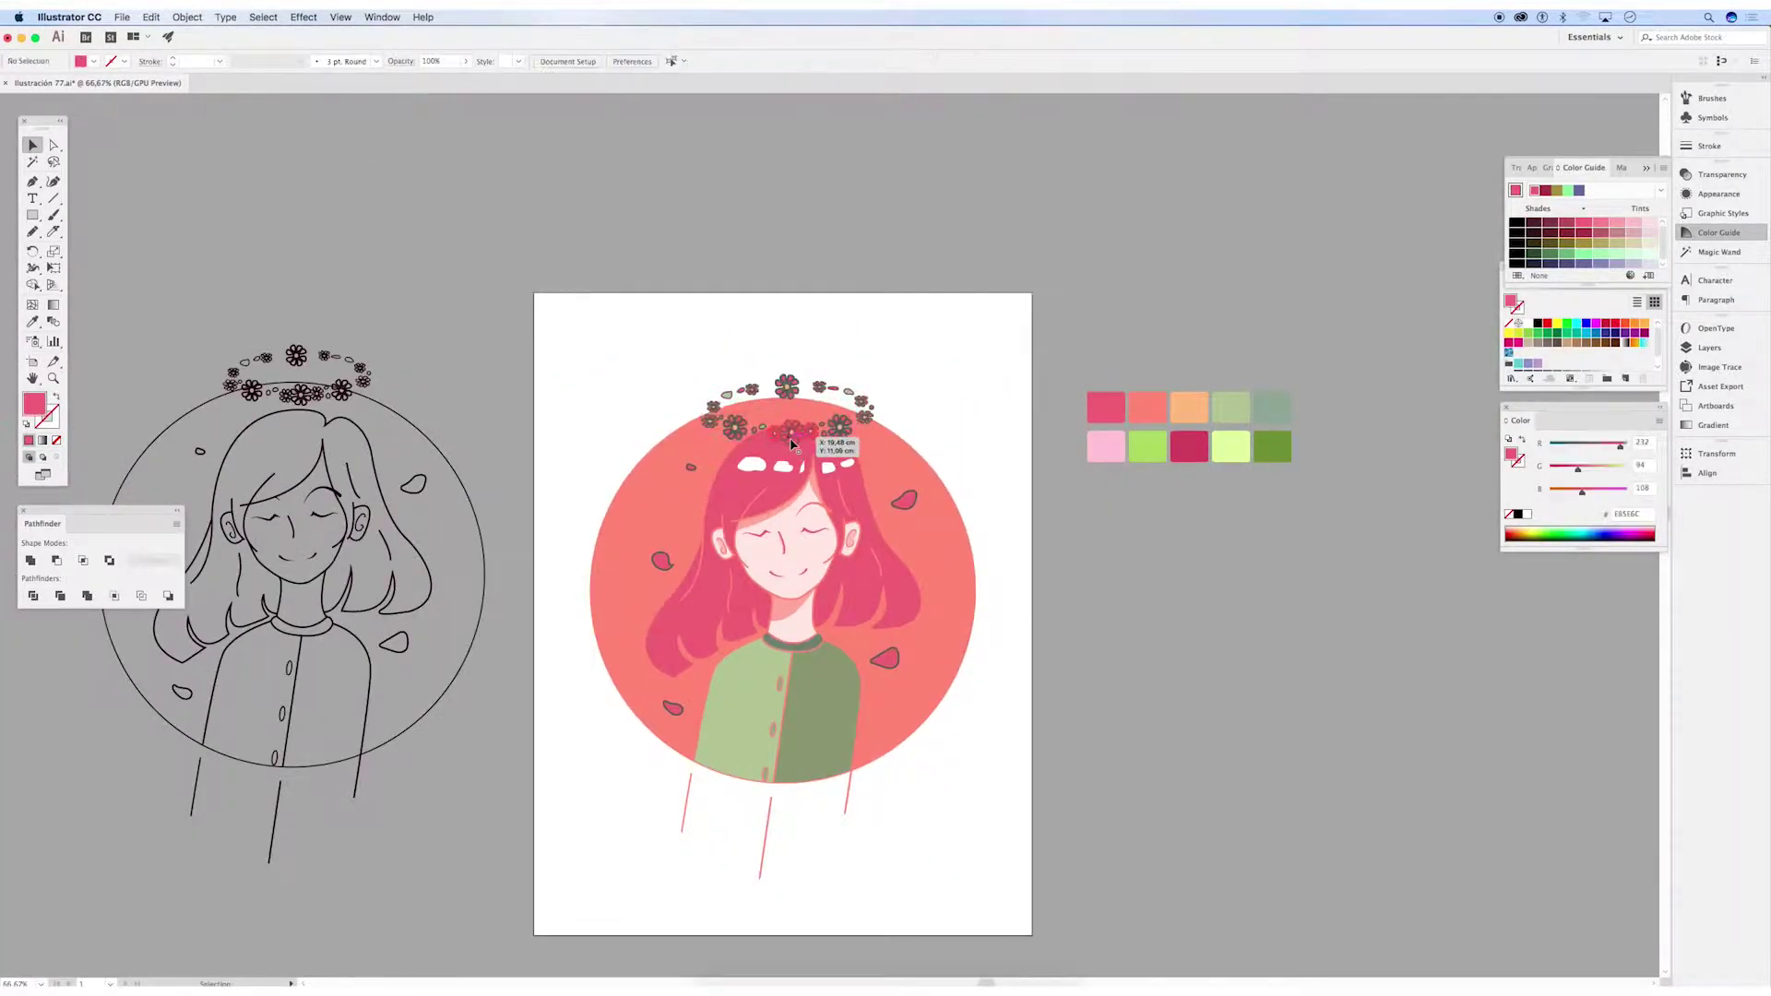
pyautogui.hscroll(-2, 653, 358)
pyautogui.scroll(-1, 653, 358)
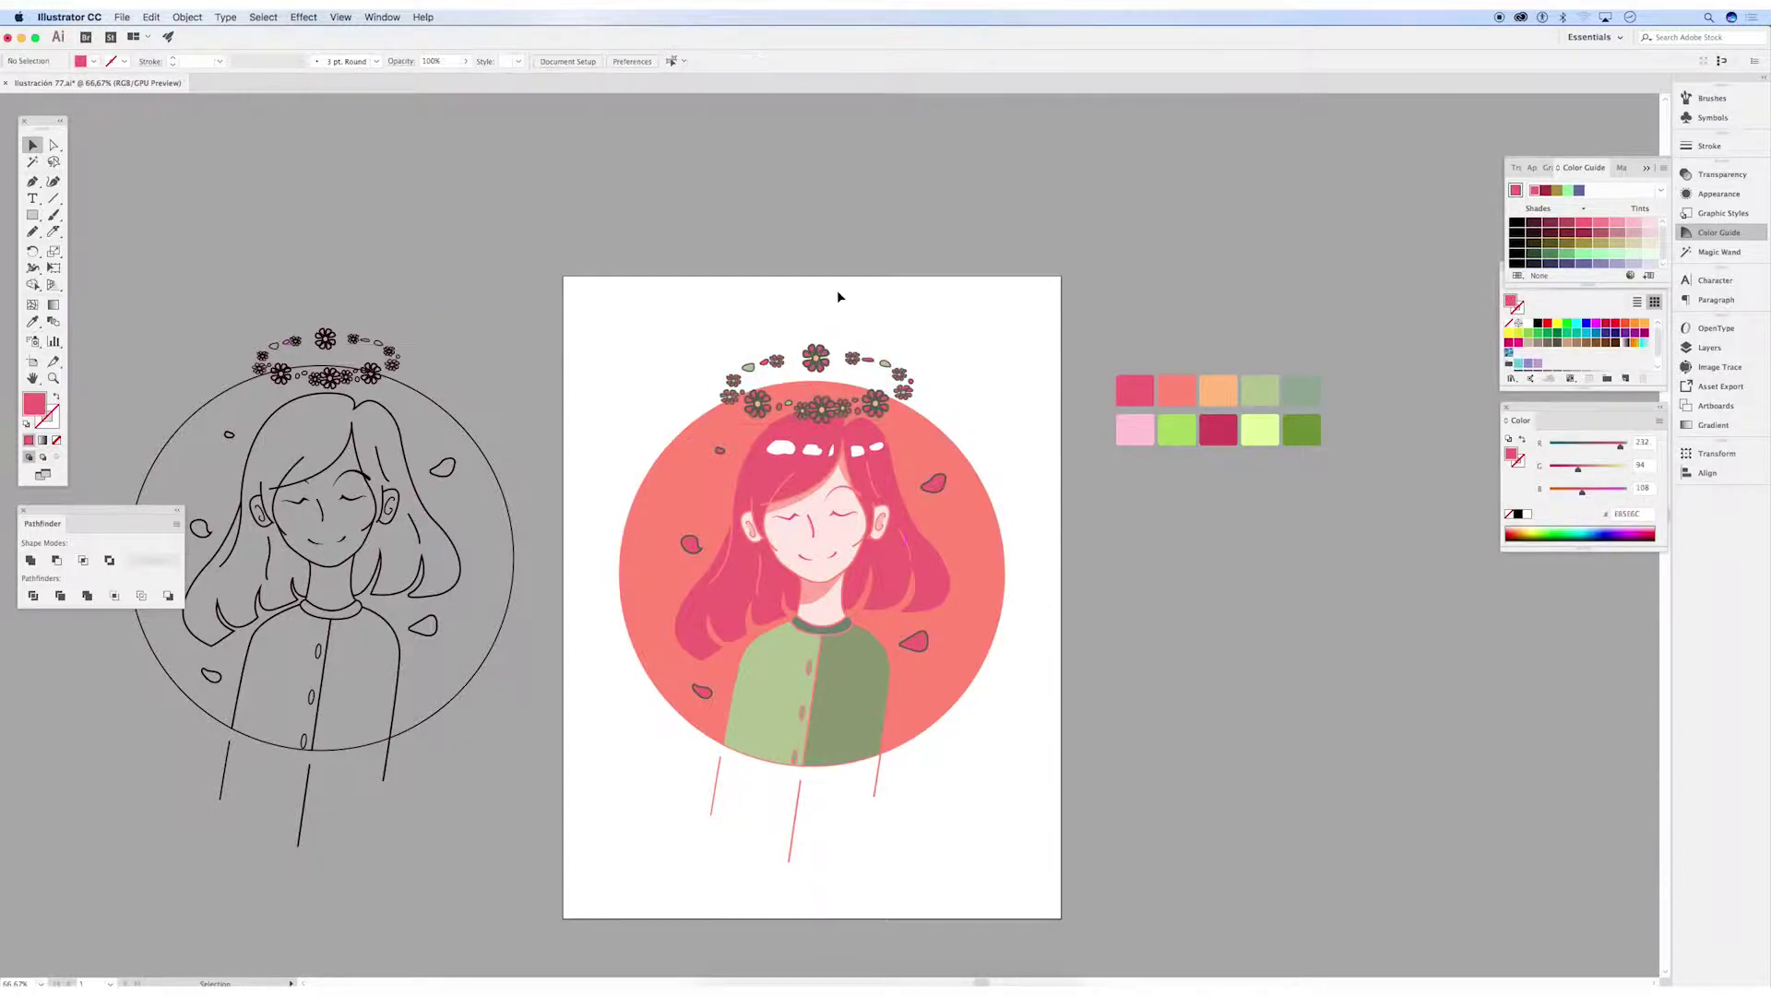
pyautogui.moveTo(632, 289)
pyautogui.mouseDown()
pyautogui.moveTo(1033, 879)
pyautogui.moveTo(1007, 828)
pyautogui.mouseUp()
pyautogui.hotkey('ctrl', 'z')
pyautogui.hotkey('ctrl', 'shift', 'a')
pyautogui.hotkey('ctrl', '=')
pyautogui.hotkey('ctrl', '=')
# Draw a translucent pink blush circle and position it on the right cheek
pyautogui.hotkey('ctrl', '=')
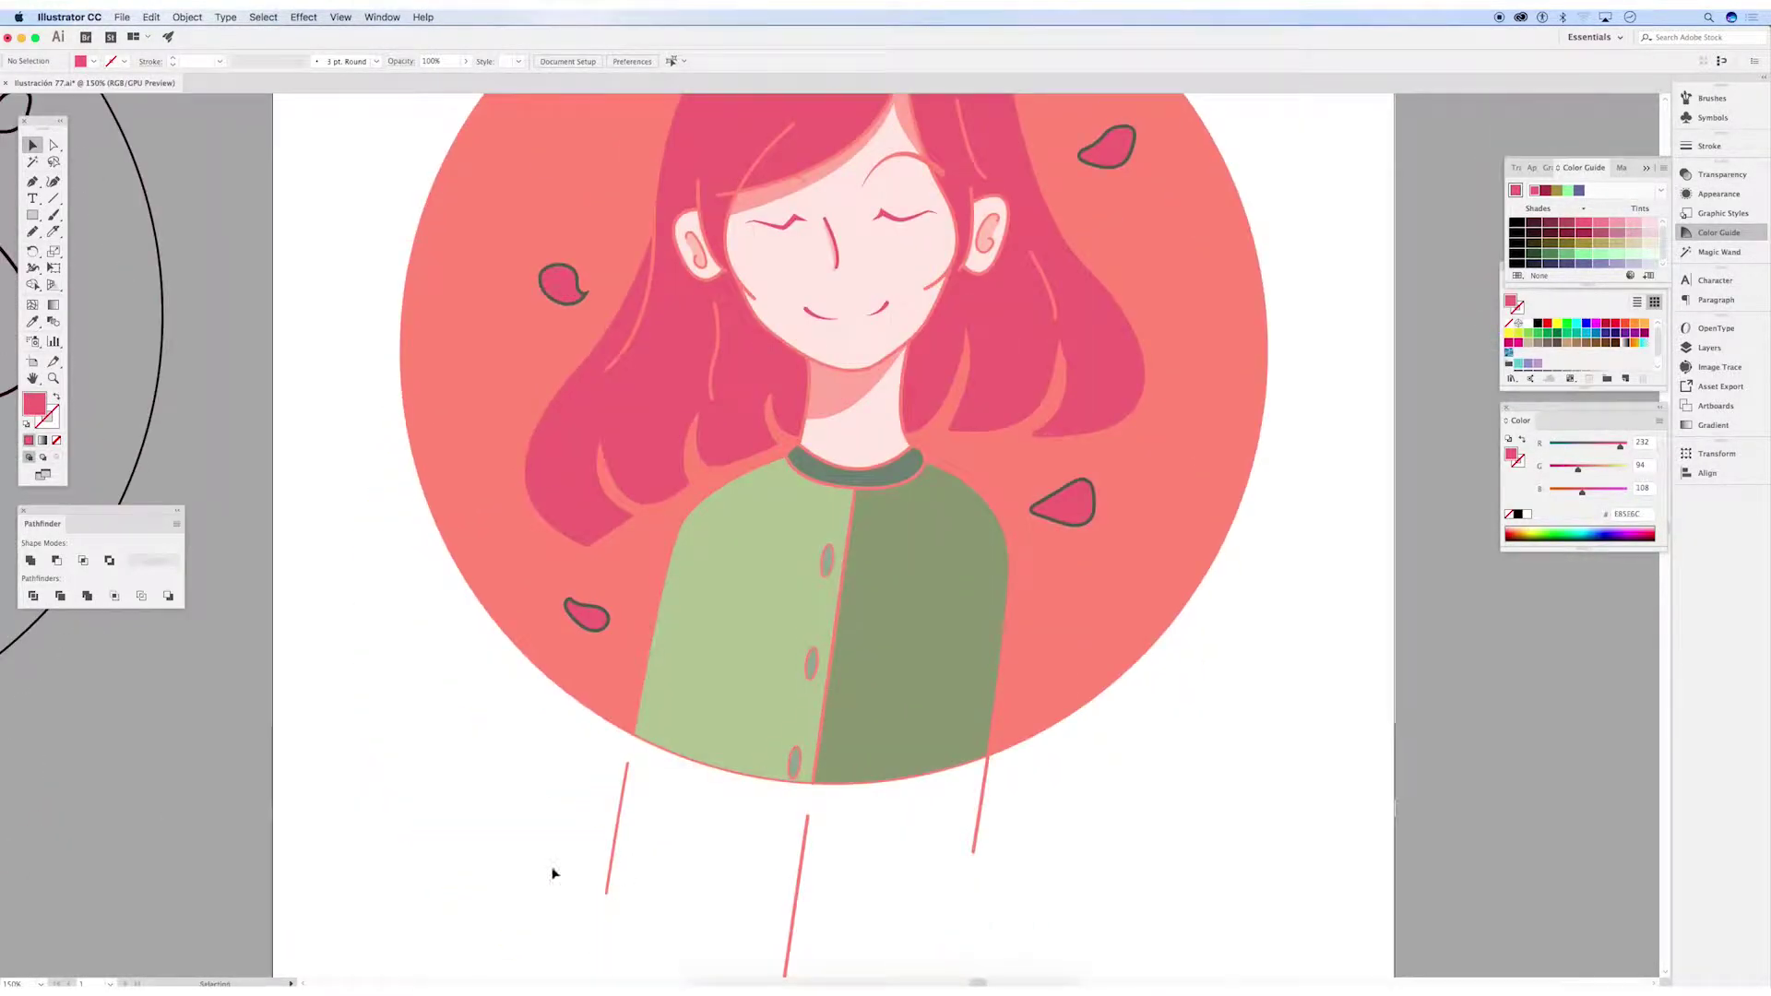
pyautogui.hotkey('ctrl', '=')
pyautogui.scroll(3, 608, 738)
pyautogui.click(904, 403)
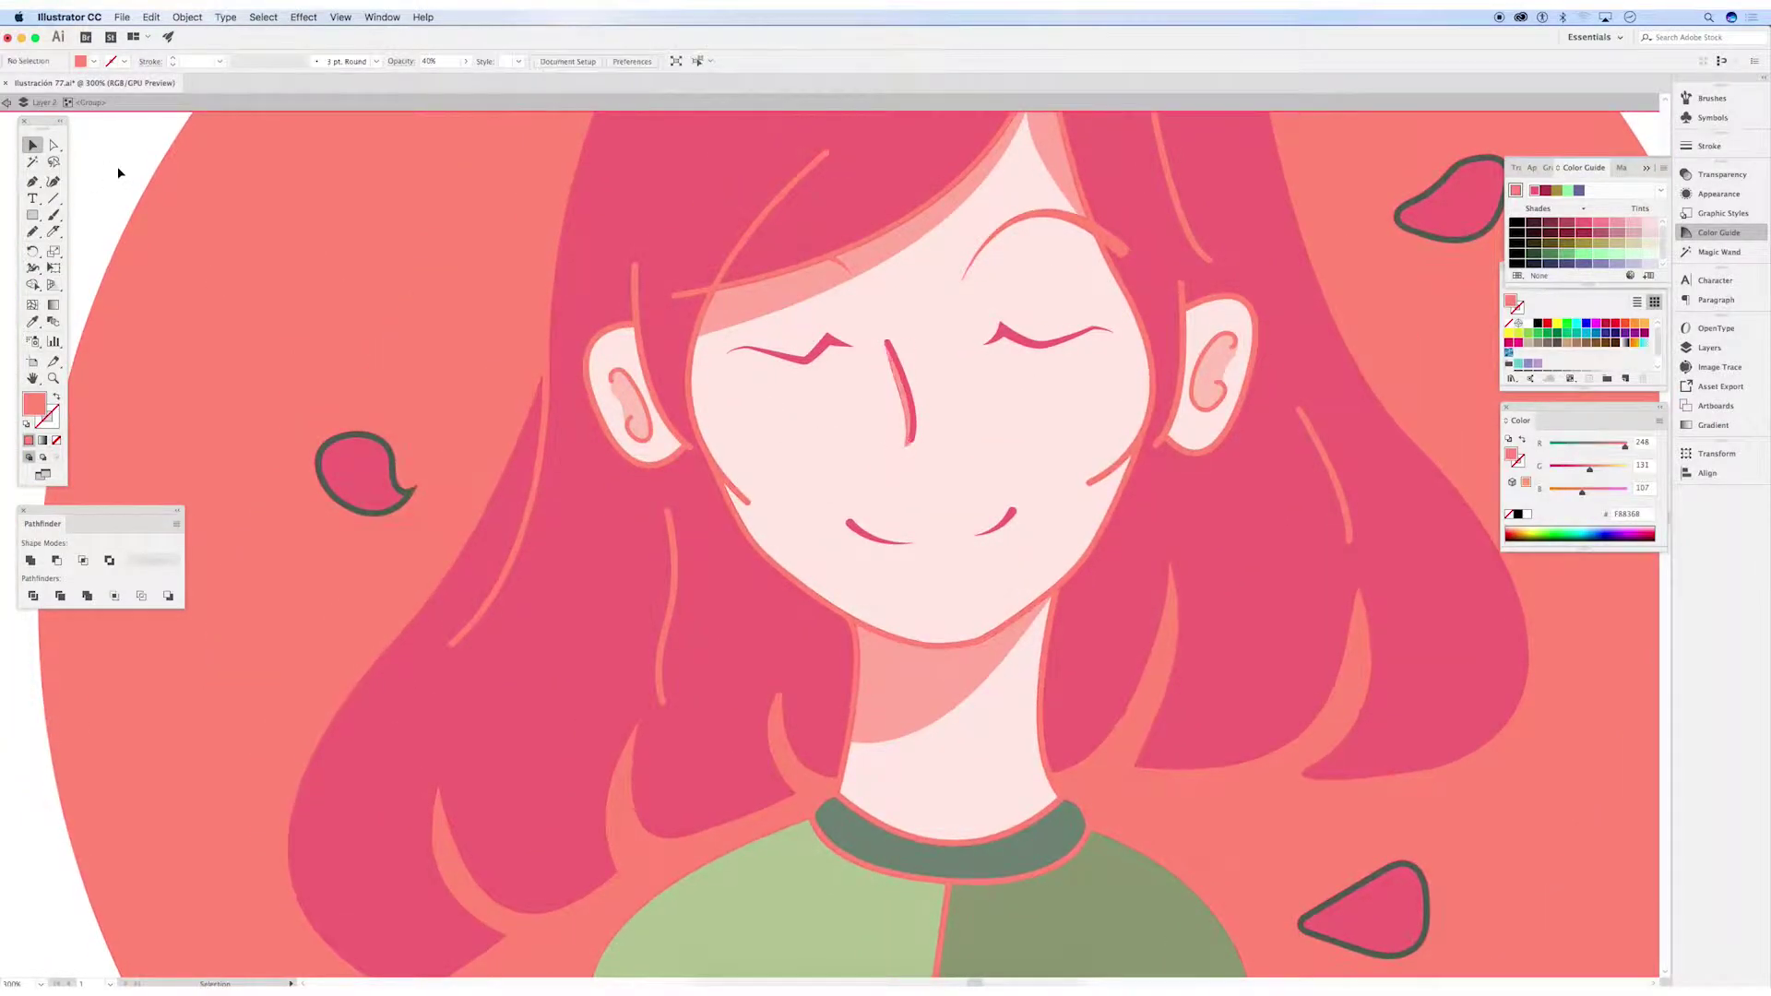
pyautogui.hotkey('ctrl', '-')
pyautogui.hotkey('ctrl', '-')
pyautogui.hotkey('ctrl', '-')
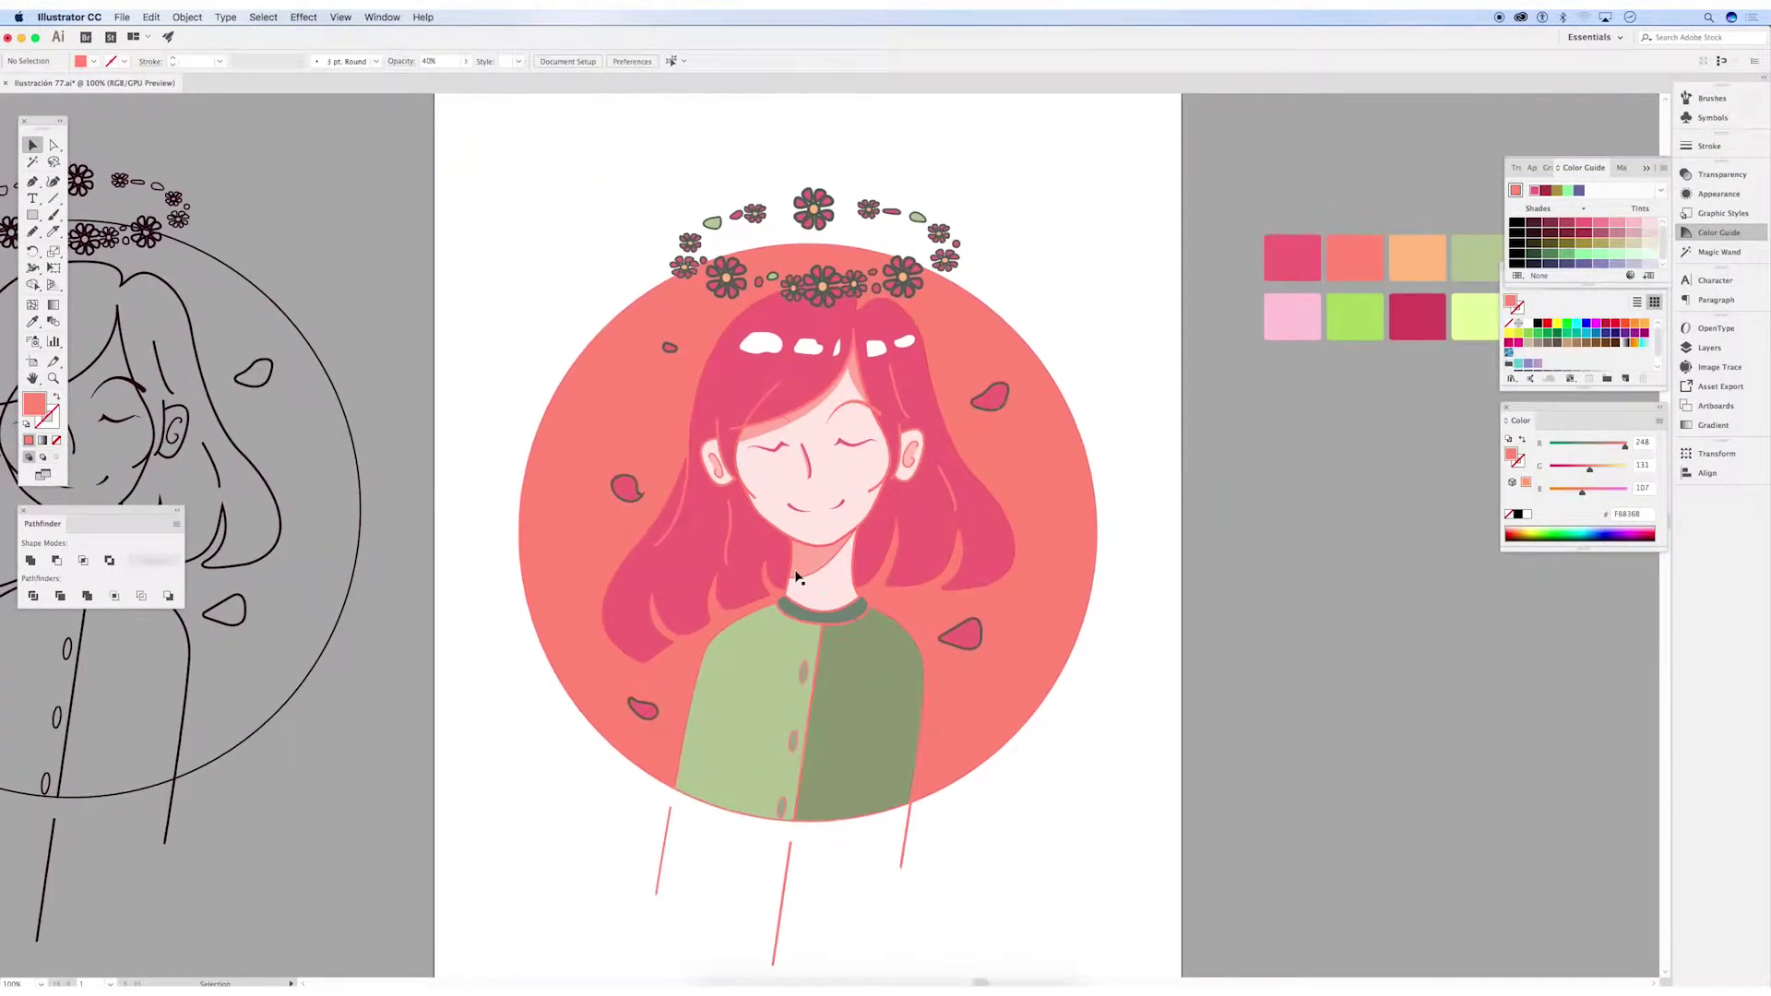
pyautogui.hotkey('ctrl', '=')
pyautogui.moveTo(32, 215); pyautogui.dragTo(92, 231)
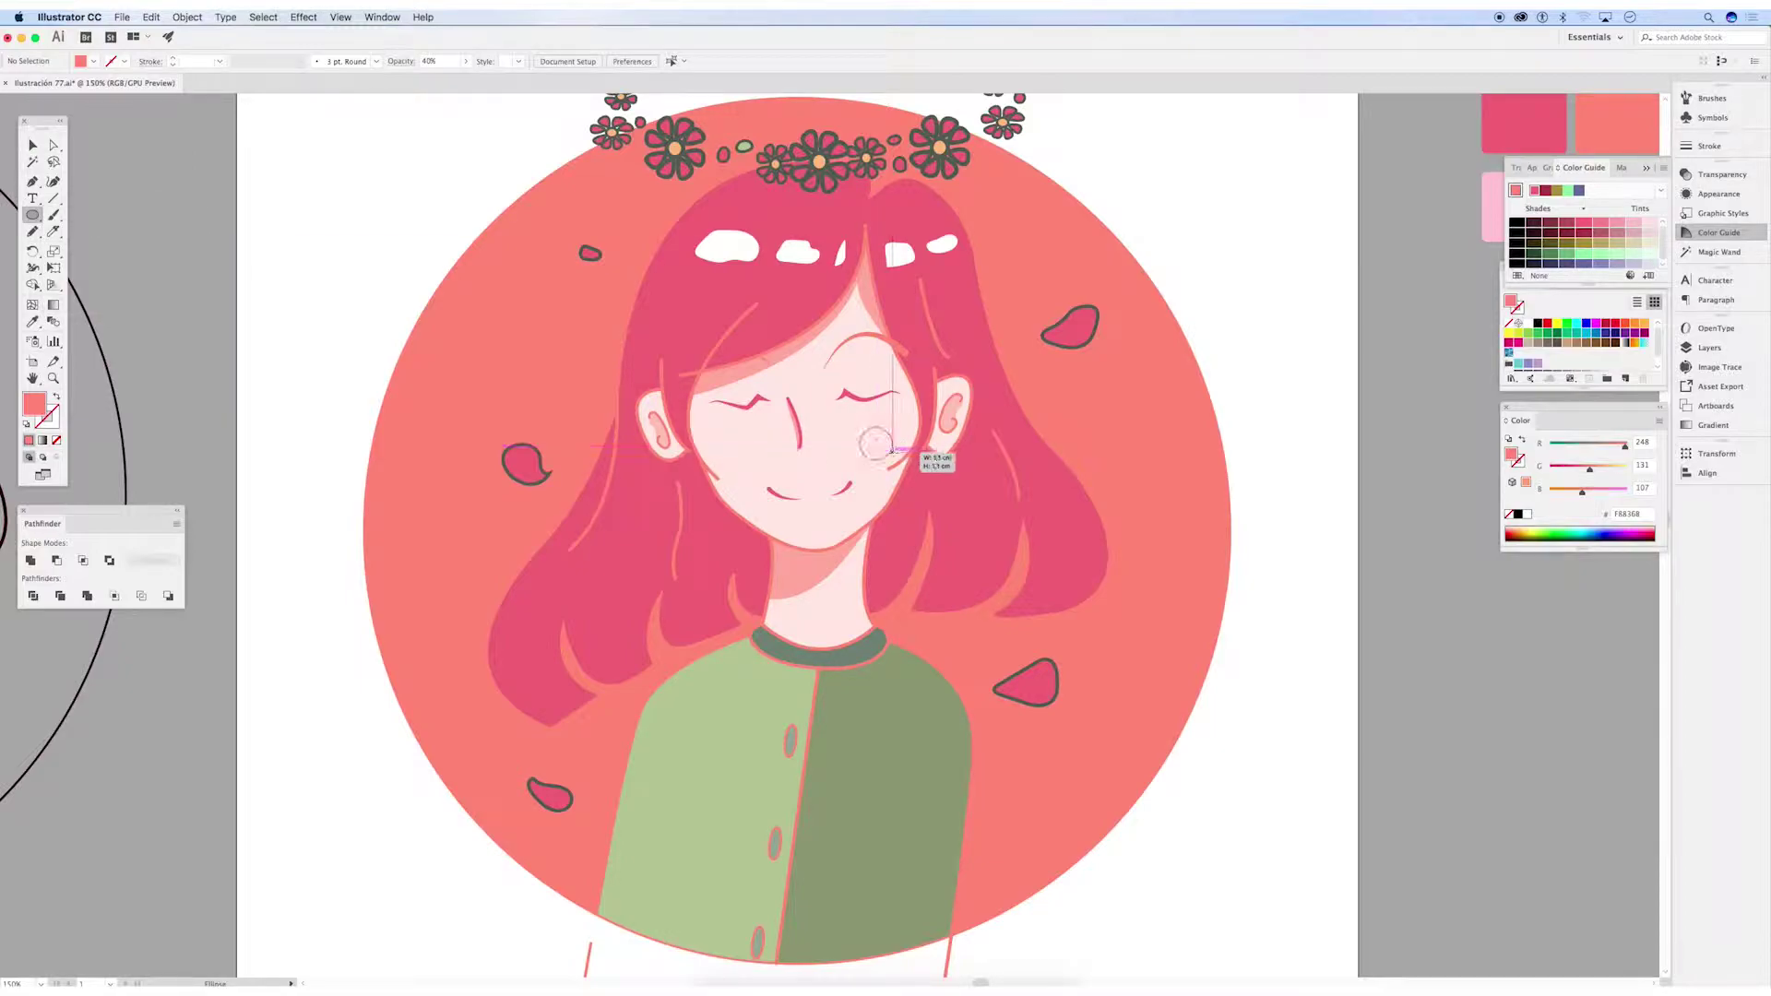
pyautogui.moveTo(837, 406); pyautogui.dragTo(916, 485)
pyautogui.press('i')
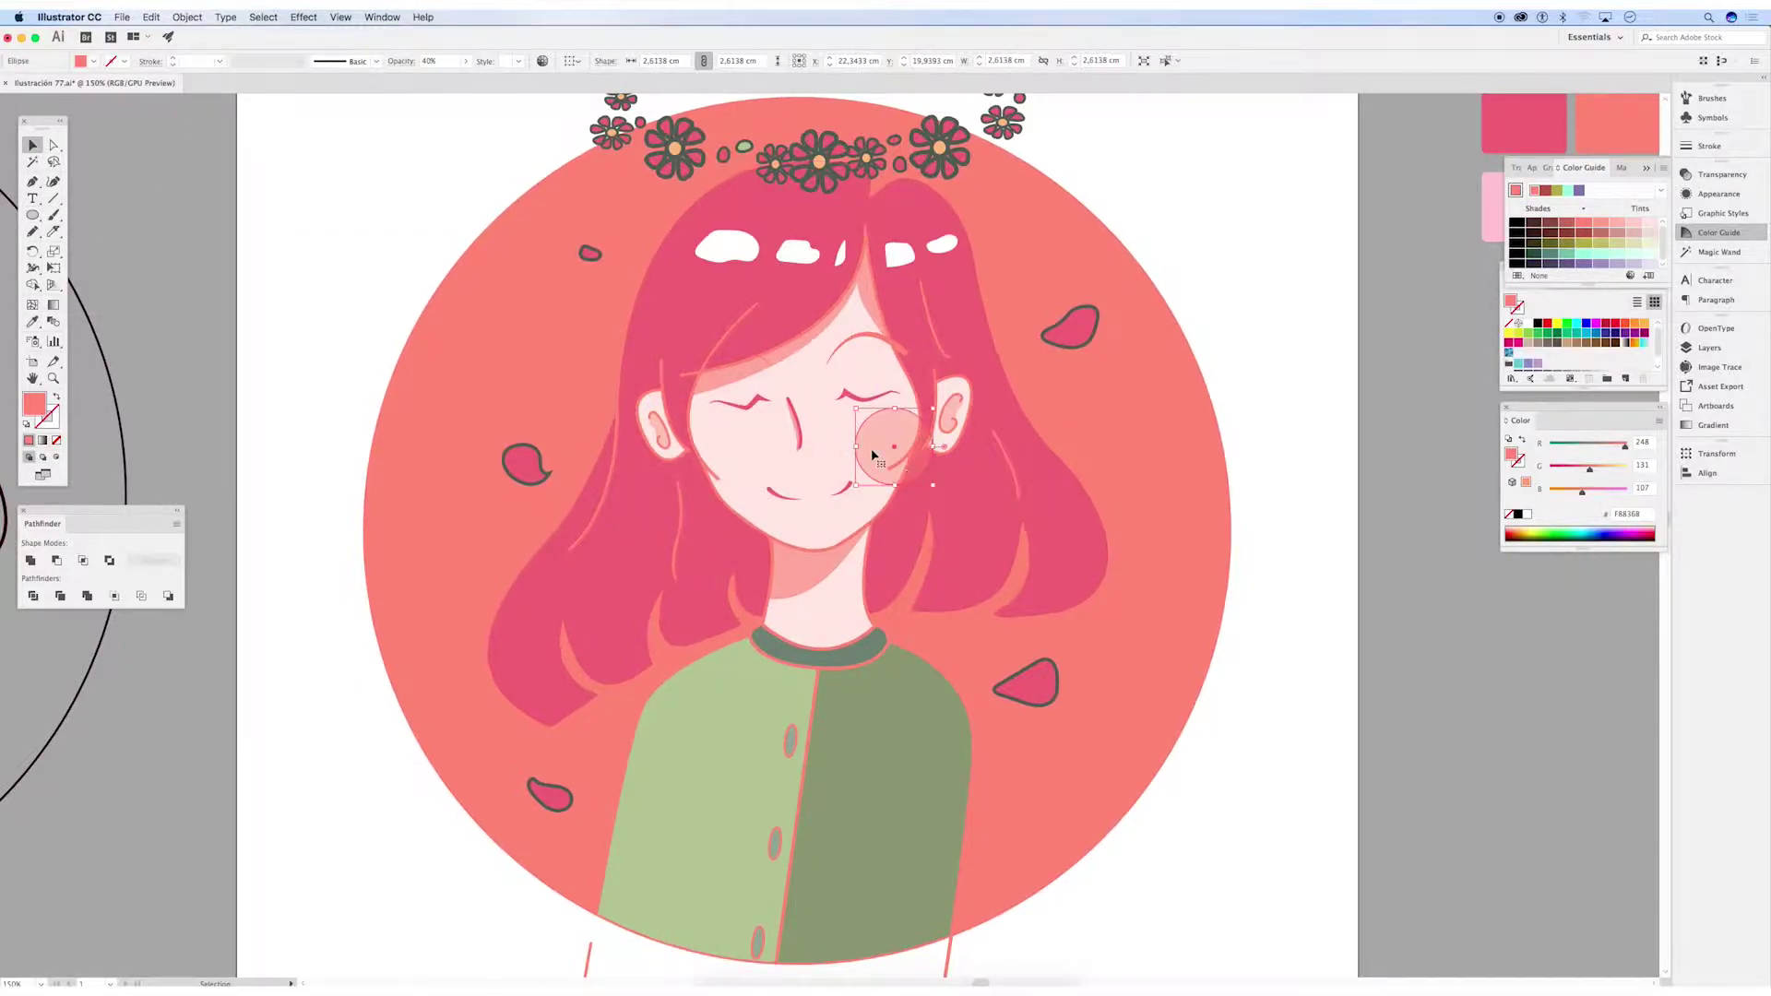
# Copy the blush circle onto the left cheek and trim it with Shape Builder
pyautogui.scroll(2, 1167, 350)
pyautogui.hscroll(2, 1167, 350)
pyautogui.moveTo(788, 537); pyautogui.dragTo(644, 543)
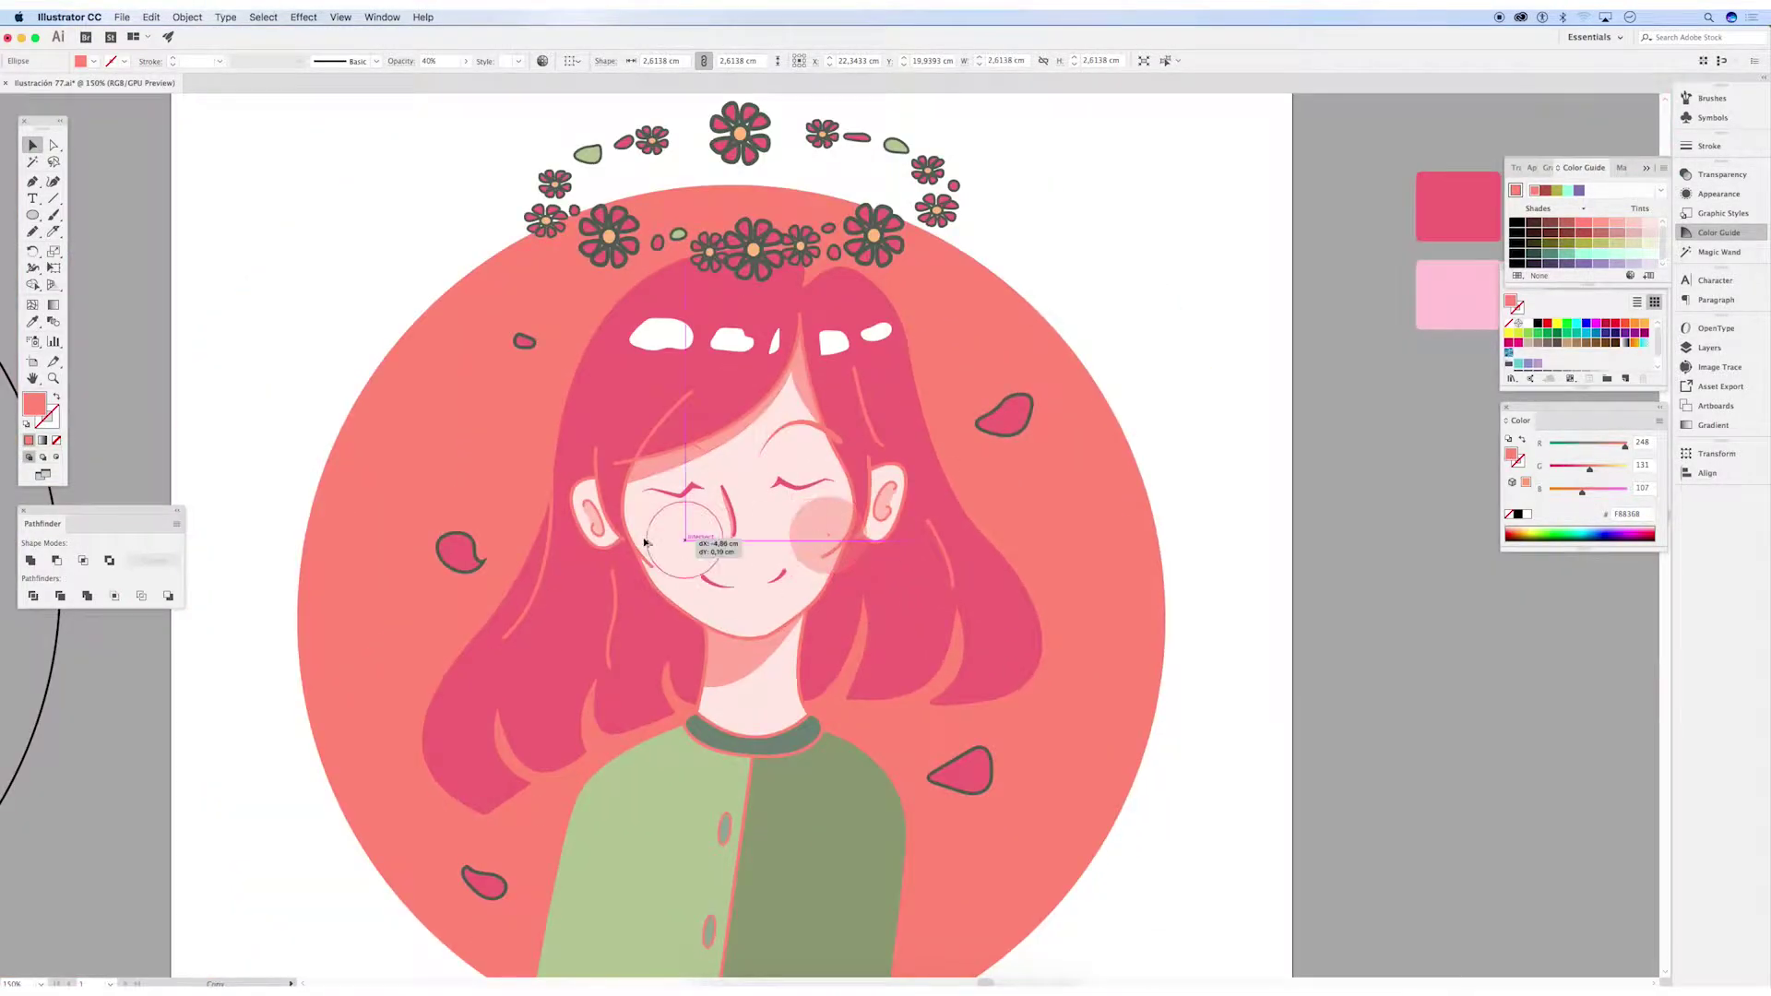
pyautogui.hotkey('ctrl', '=')
pyautogui.hotkey('ctrl', 'a')
pyautogui.hotkey('shift', 'm')
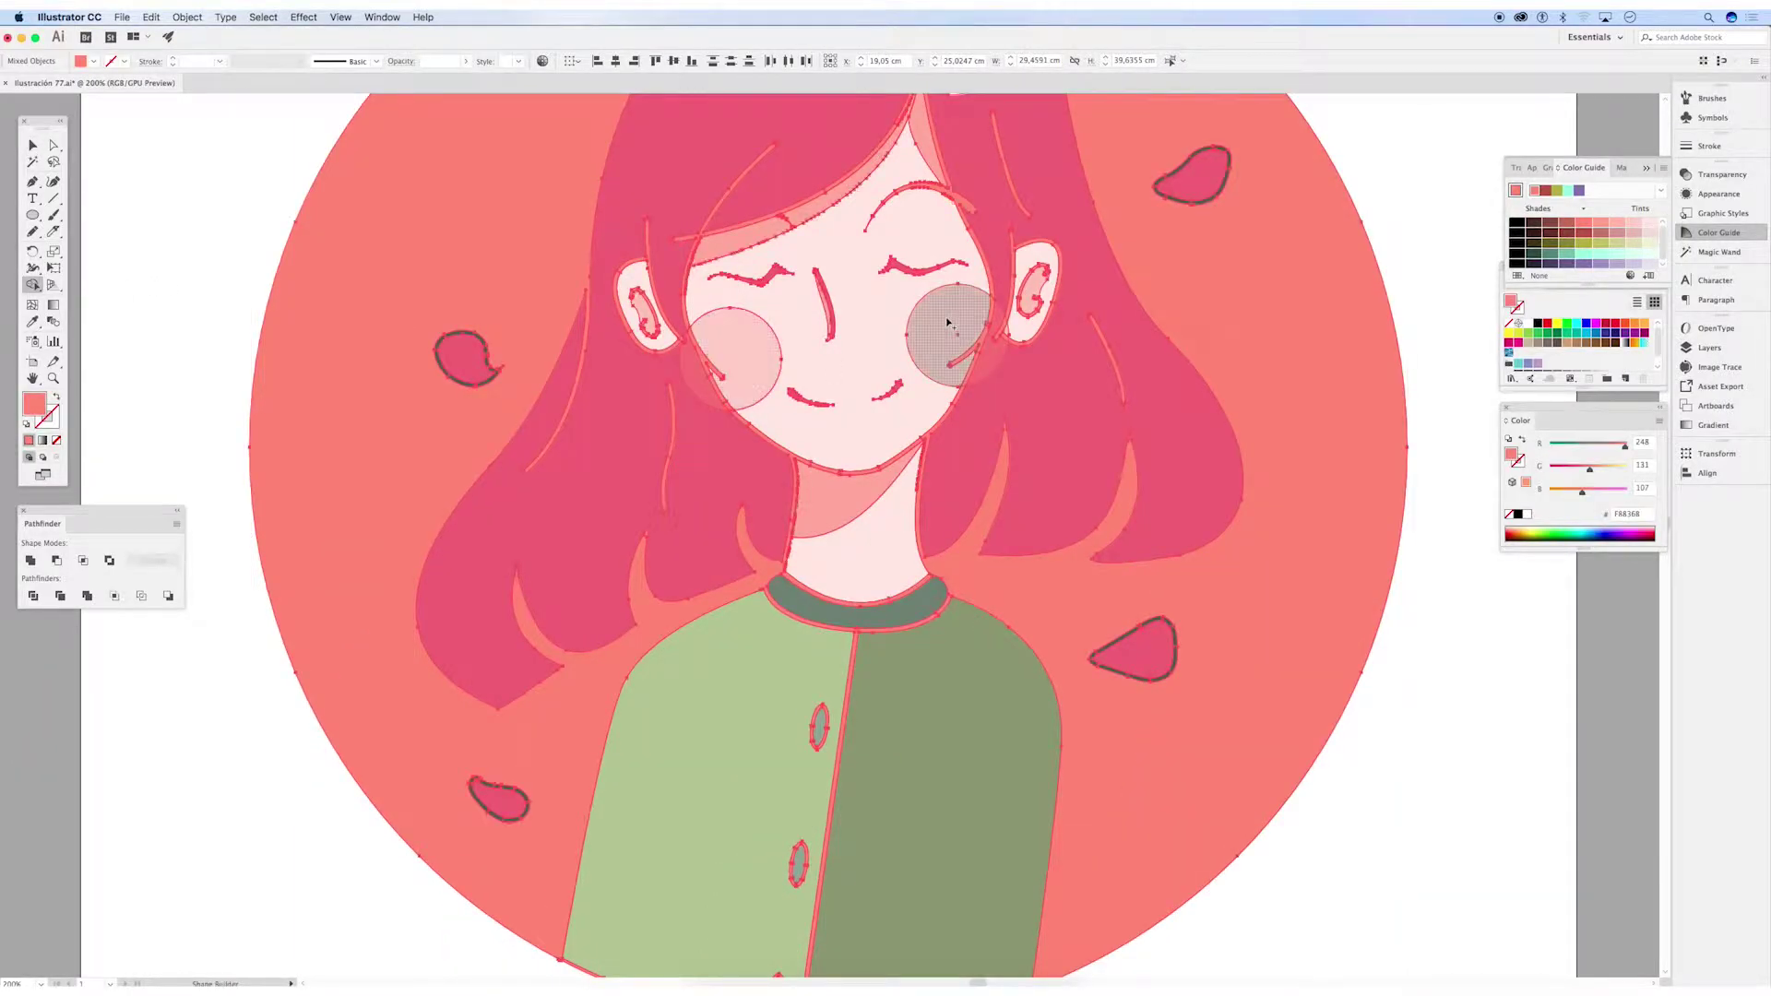
pyautogui.hotkey('ctrl', 'shift', 'a')
pyautogui.press('v')
# Delete the misshapen left-cheek blush shape
pyautogui.scroll(2, 316, 340)
pyautogui.scroll(2, 329, 392)
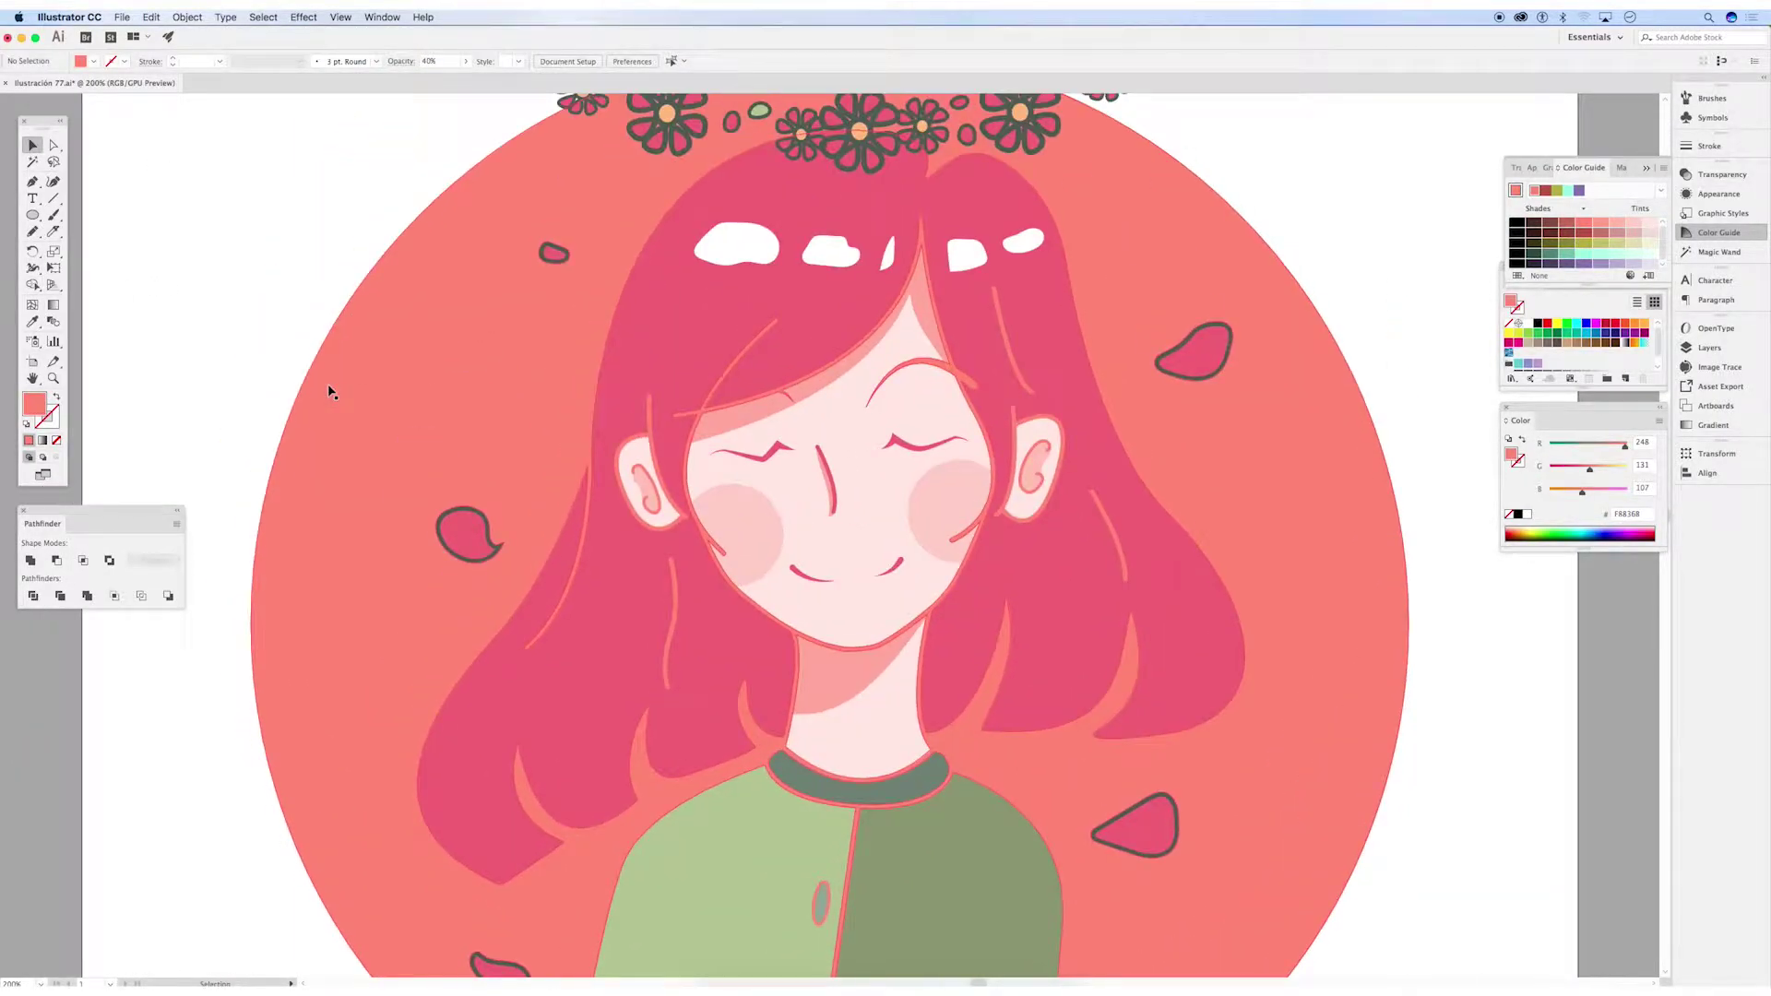
pyautogui.hotkey('ctrl', '=')
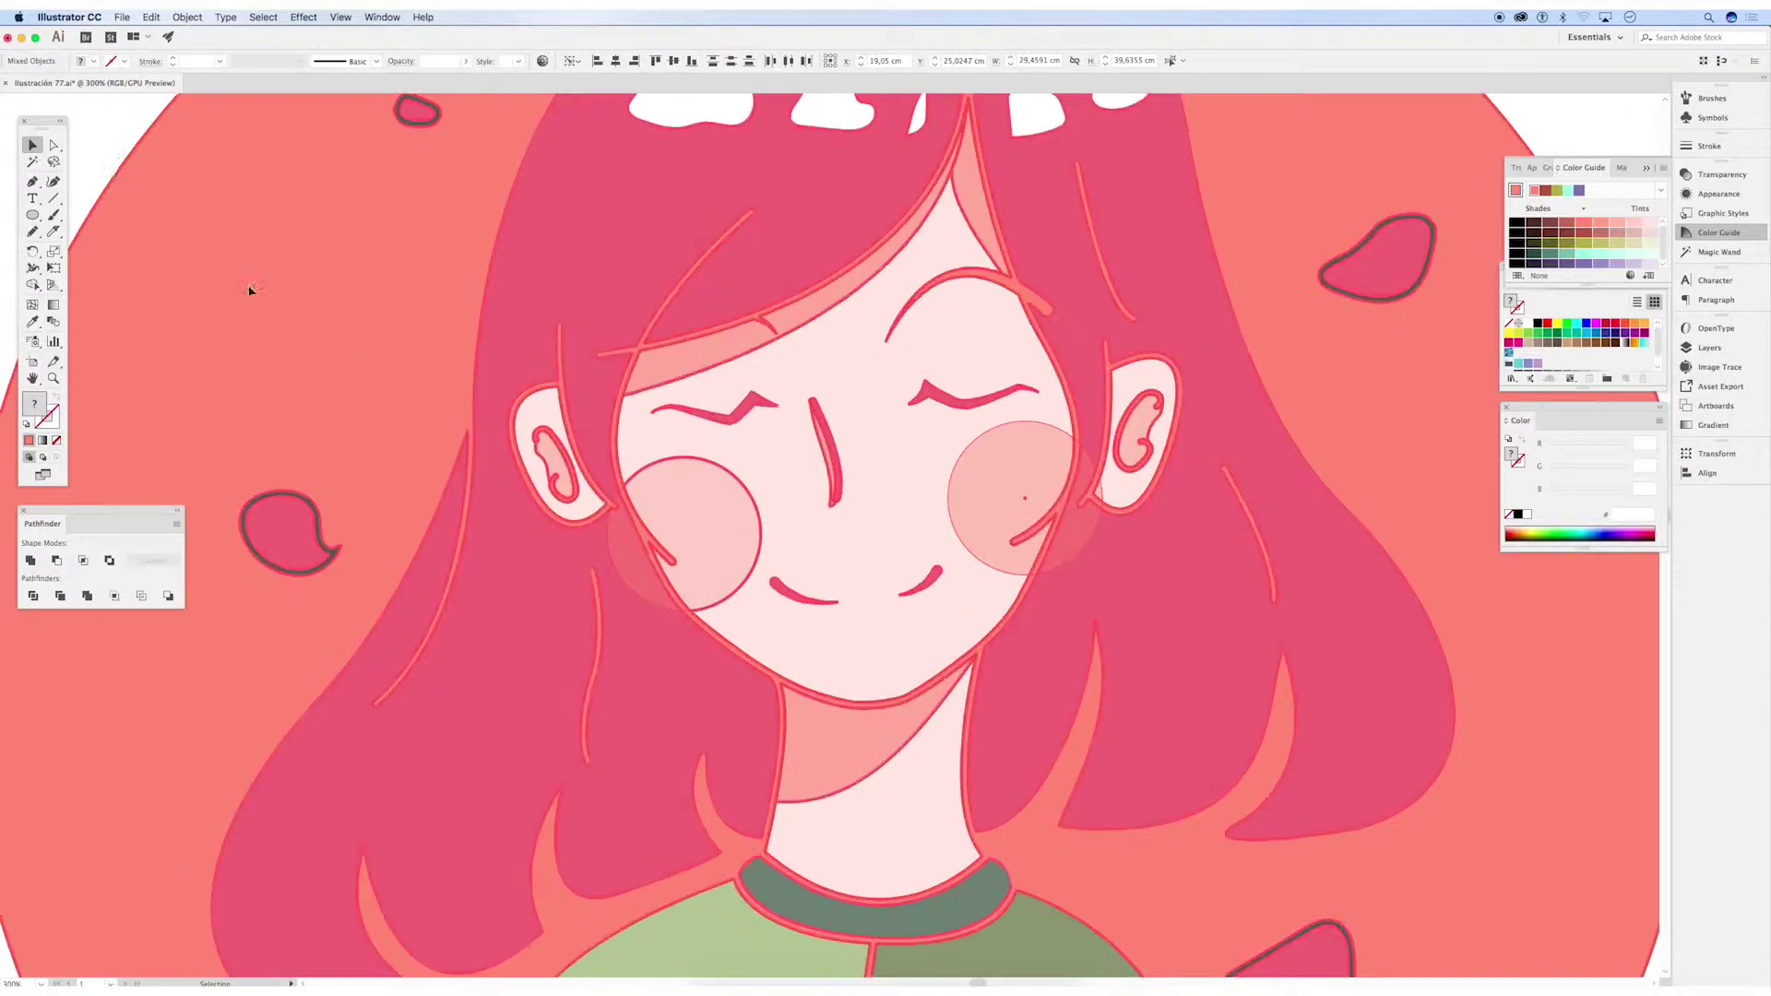
pyautogui.click(749, 507)
pyautogui.press('Delete')
# Copy the right blush circle to the left cheek again and trim it within the face
pyautogui.click(1006, 521)
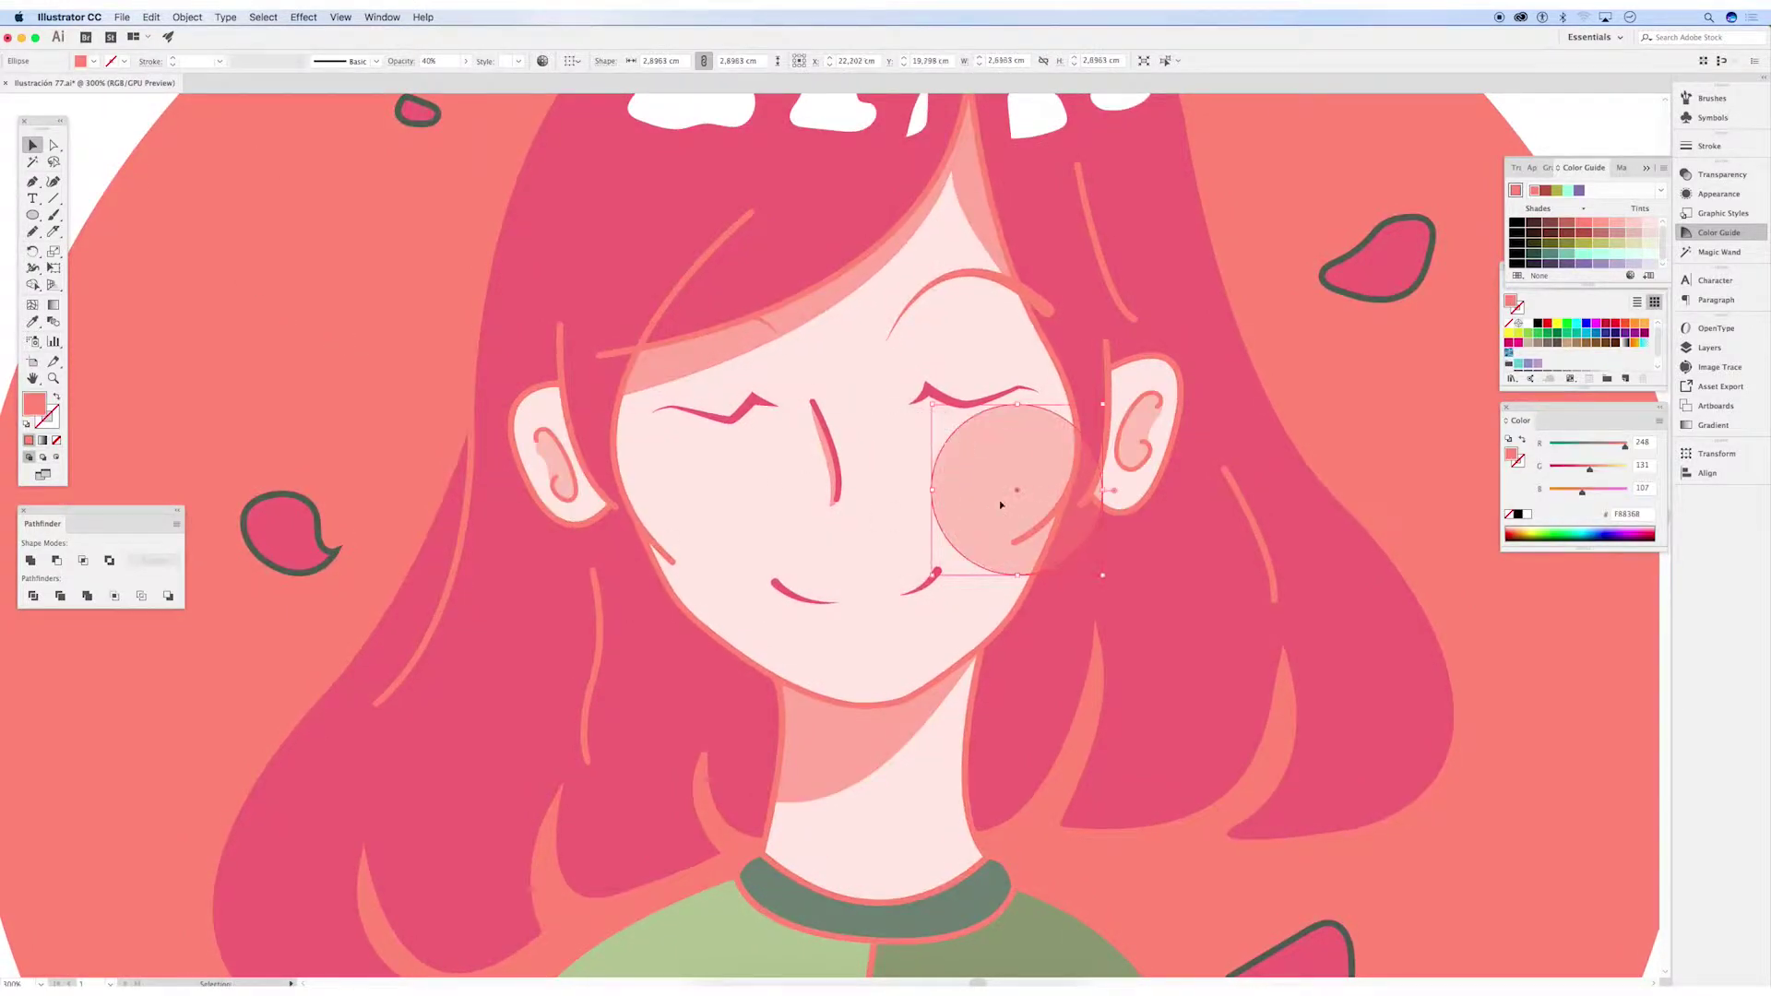
pyautogui.moveTo(1003, 507); pyautogui.dragTo(666, 552)
pyautogui.hotkey('ctrl', 'a')
pyautogui.hotkey('shift', 'm')
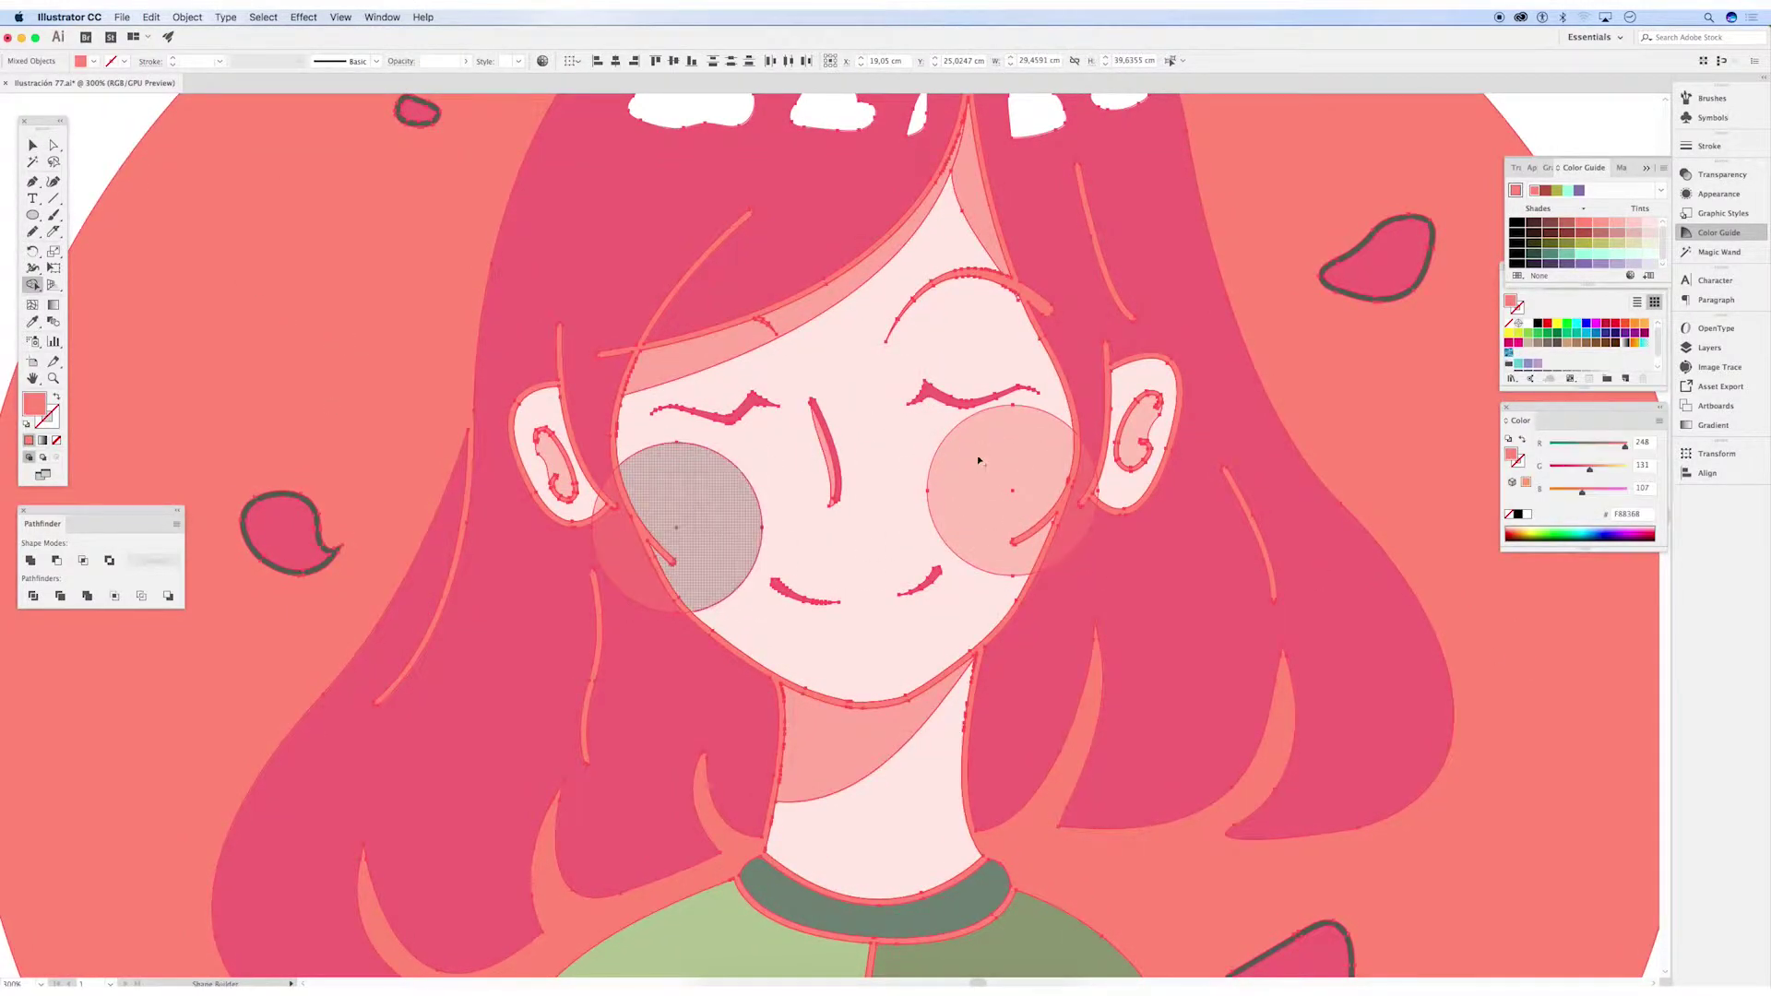
pyautogui.press('v')
pyautogui.doubleClick(617, 546)
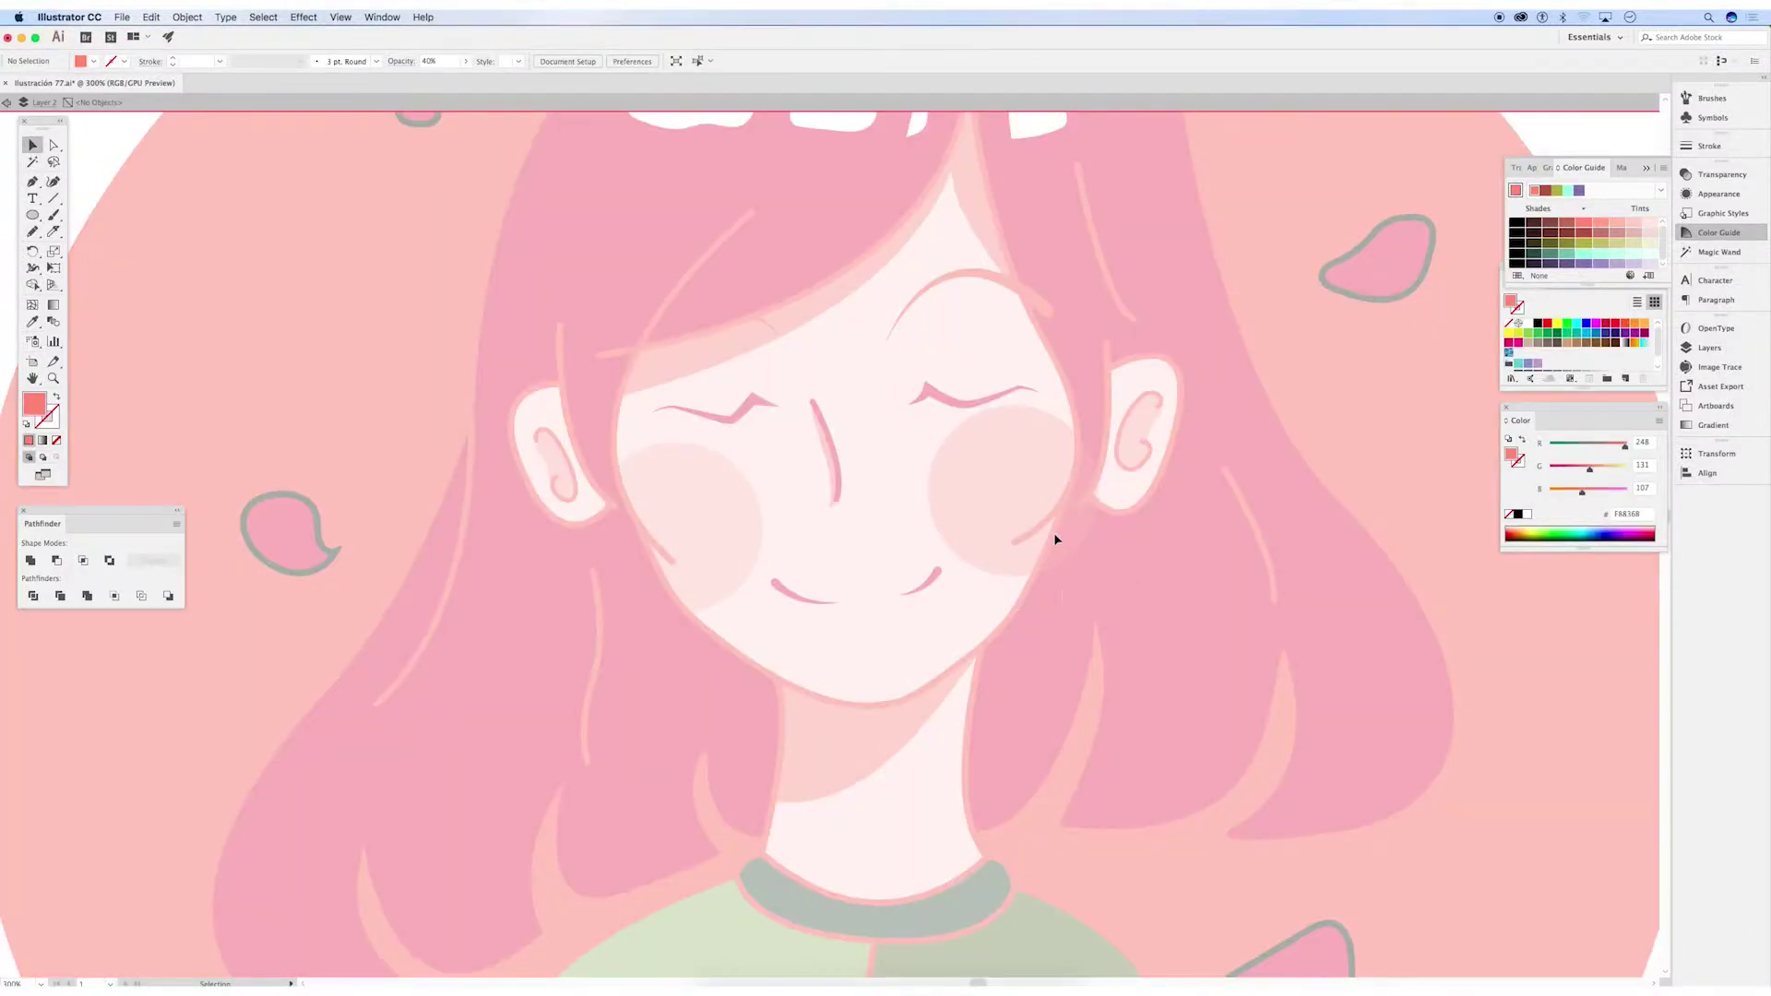
pyautogui.doubleClick(1055, 539)
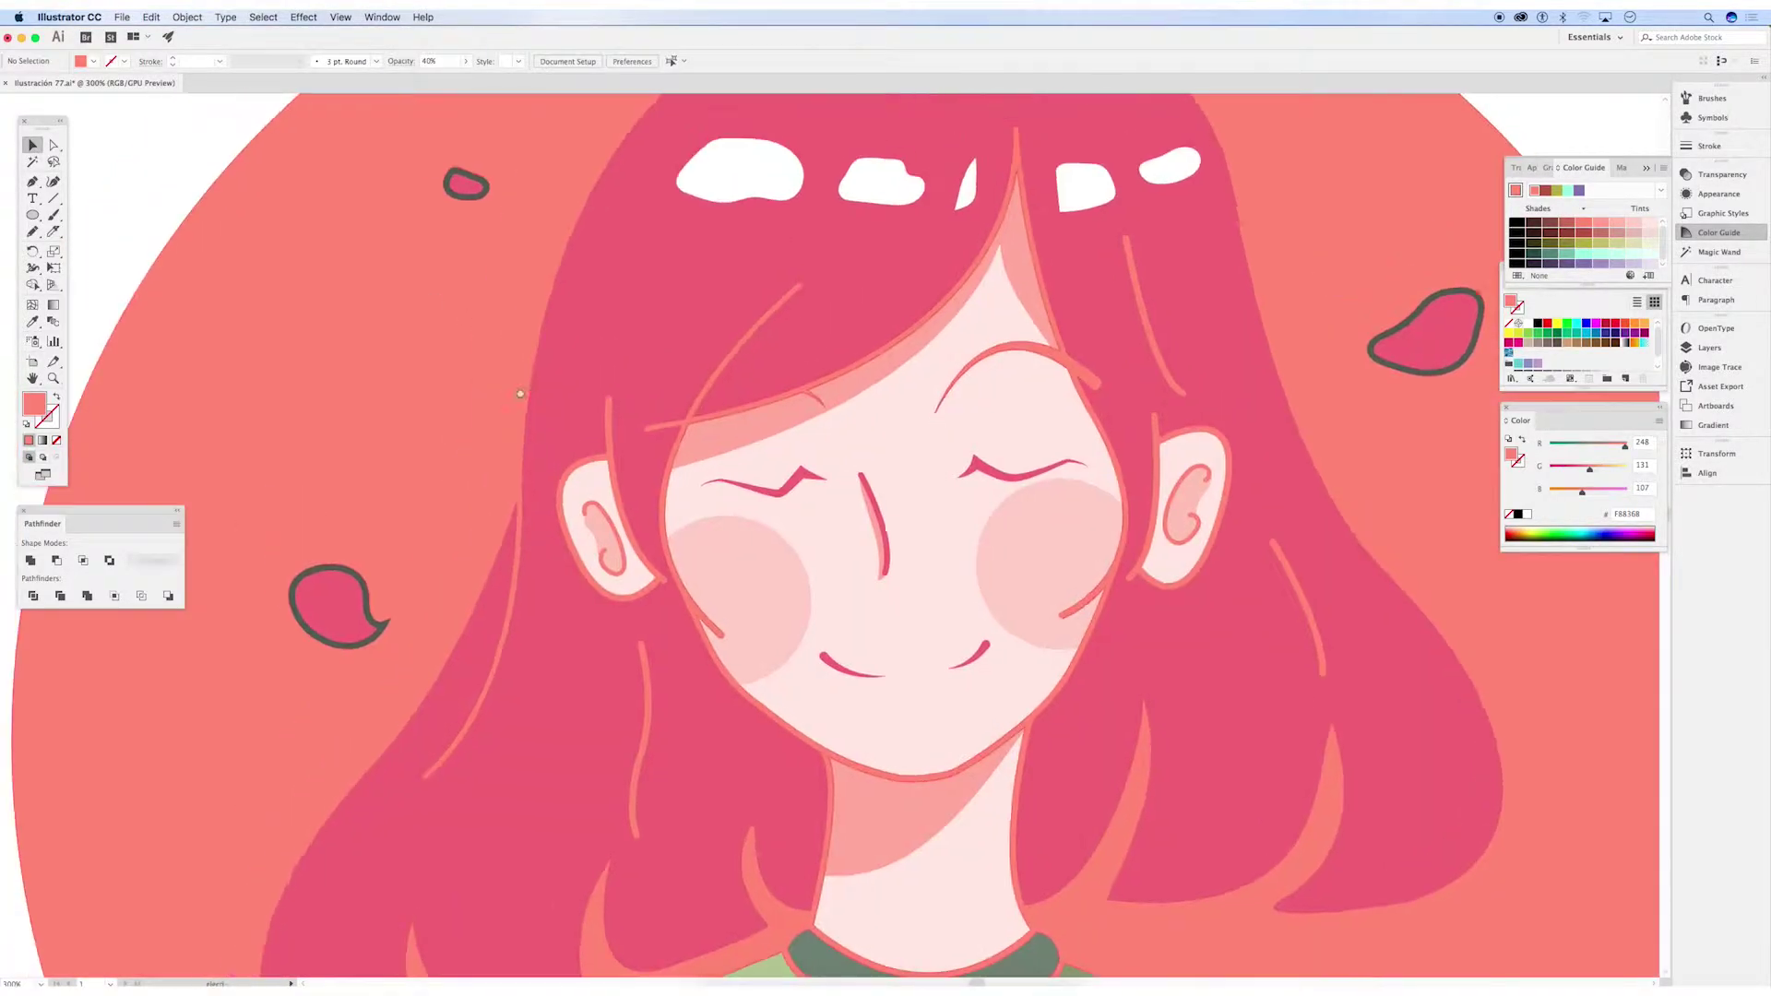
pyautogui.scroll(-3, 520, 393)
pyautogui.scroll(5, 720, 522)
# Save the finished flower-crown portrait to its Illustrator file and let saving finish
pyautogui.hotkey('ctrl', '1')
pyautogui.hotkey('shift', 'x')
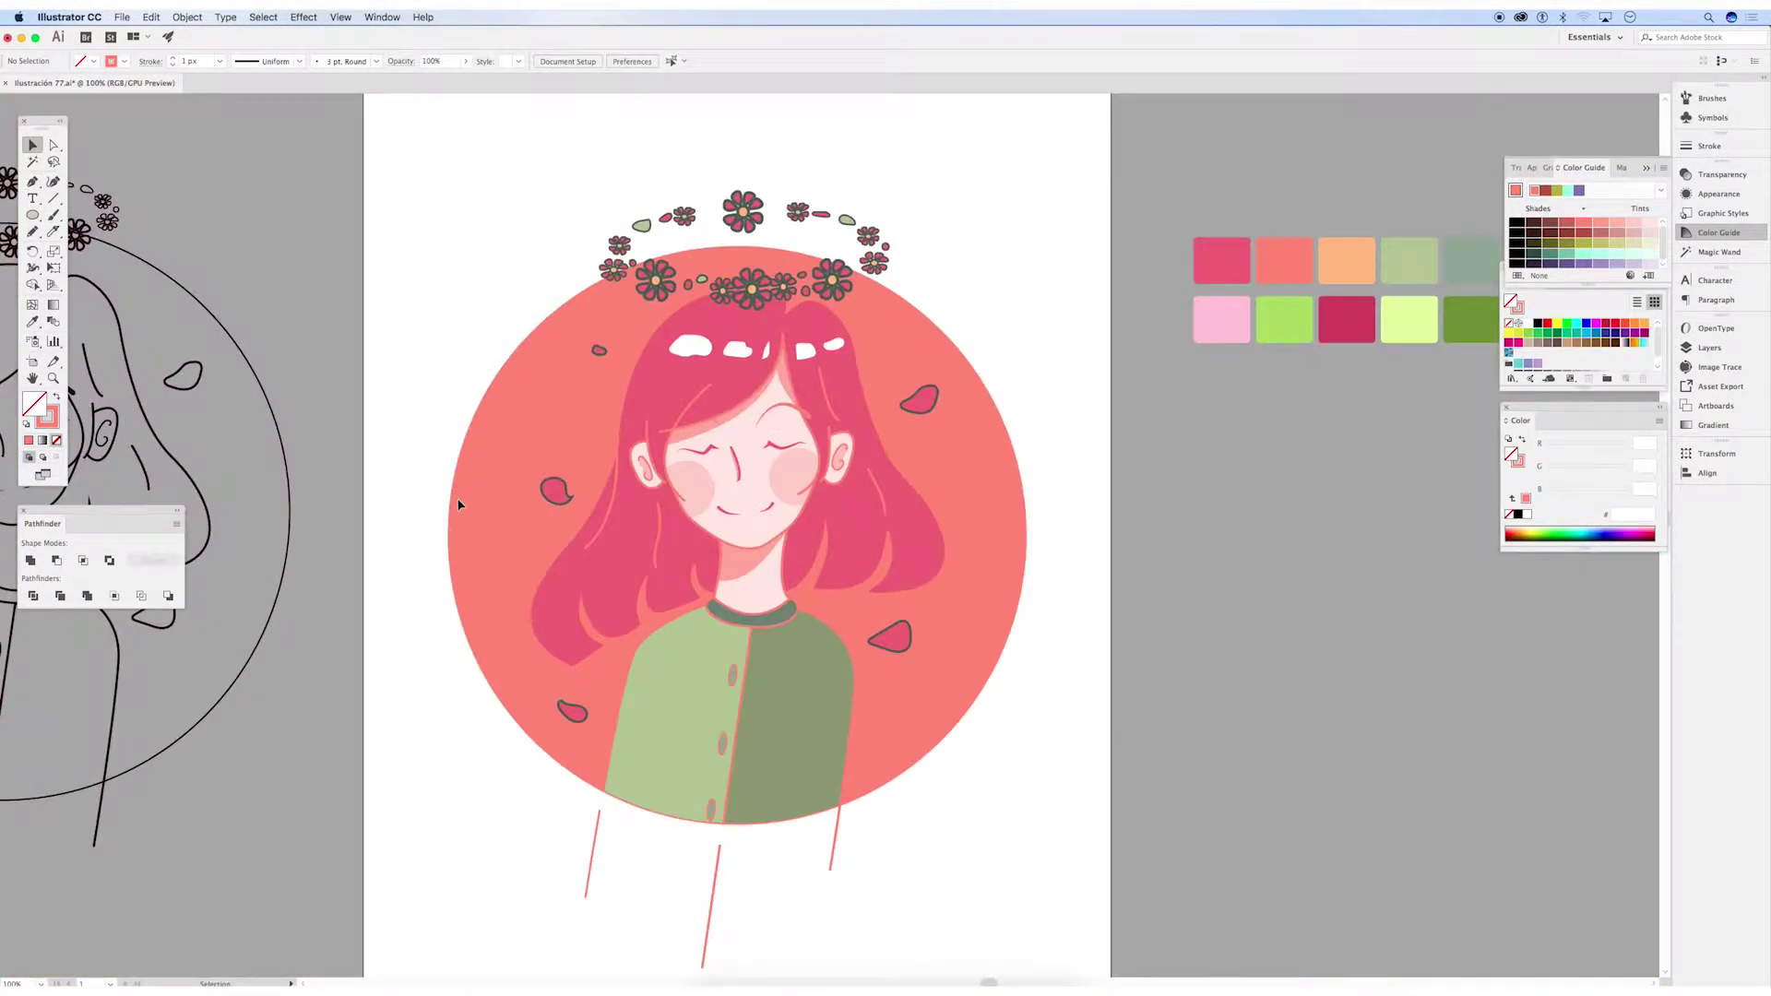
pyautogui.scroll(-2, 460, 505)
pyautogui.scroll(-1, 545, 509)
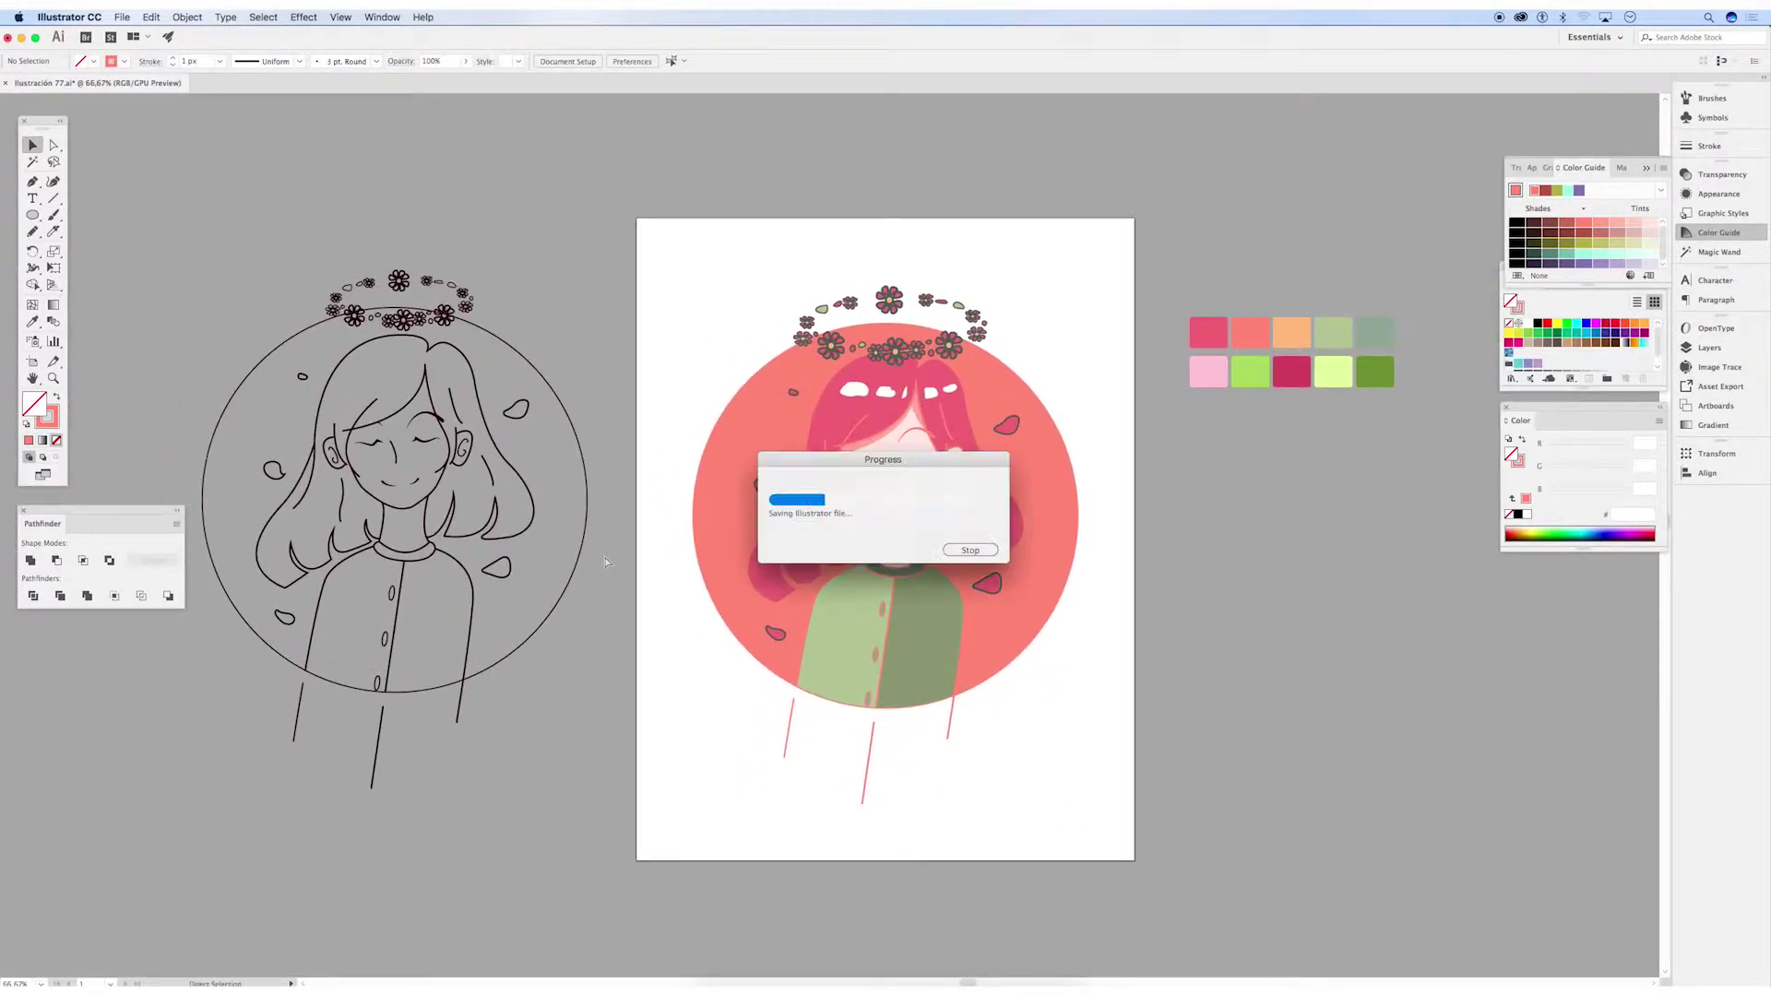